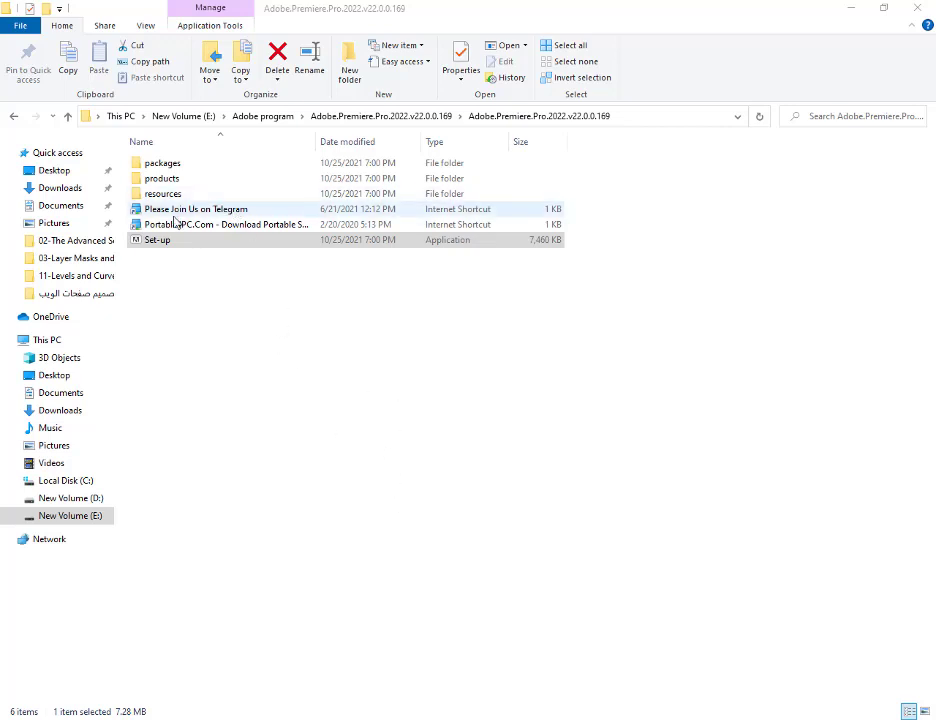
- Launch the Set-up application from the Adobe.Premiere.Pro.2022.v22.0.0.169 folder and move the installer window higher on the screen
left_click(208, 322)
left_click(167, 246)
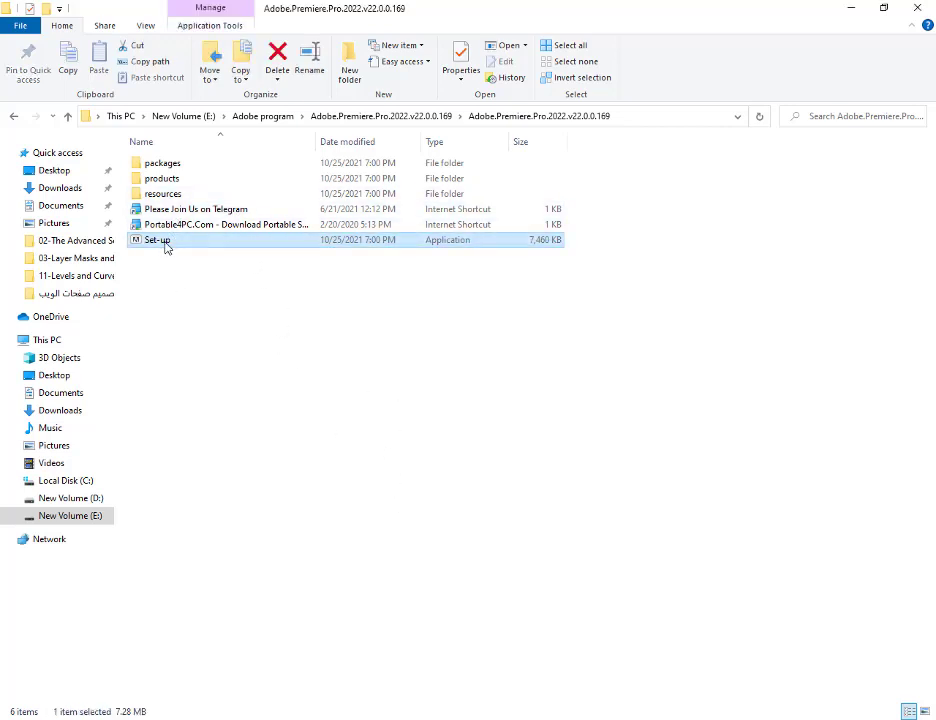
double_click(167, 246)
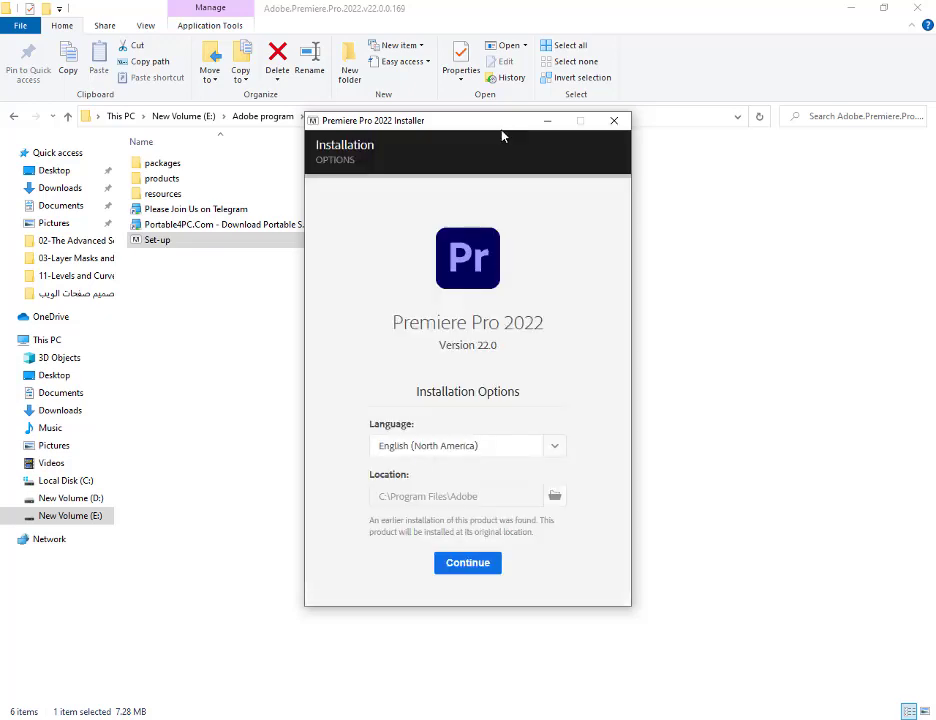
left_click_drag(503, 133, 554, 56)
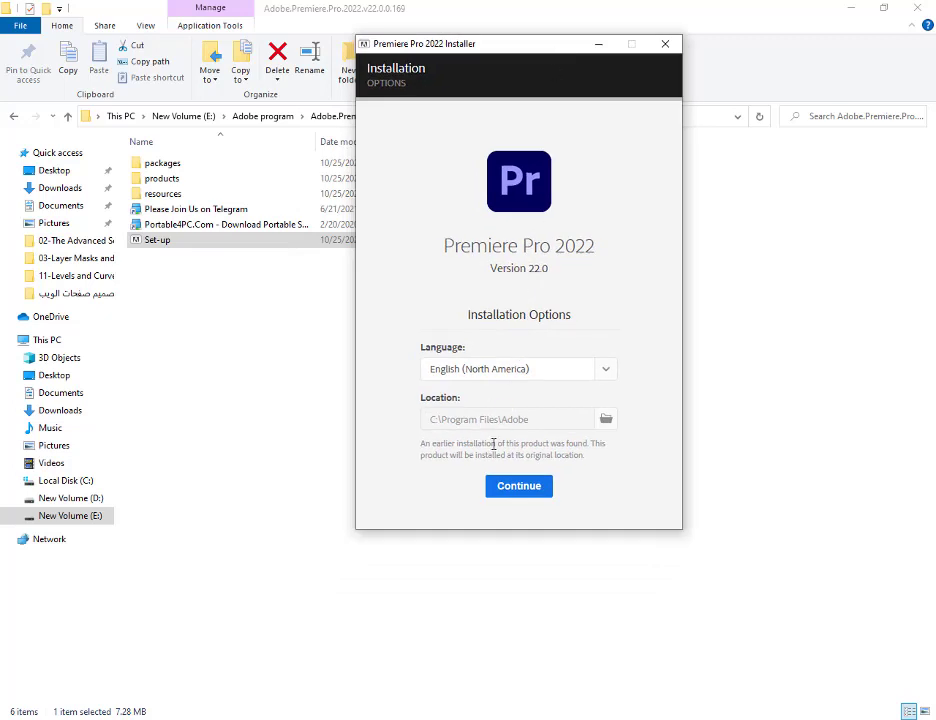
- Set the installation language to English with Arabic support (English يدعم العربية)
left_click(470, 370)
left_click(472, 369)
left_click(472, 369)
scroll(476, 436, "up", 3)
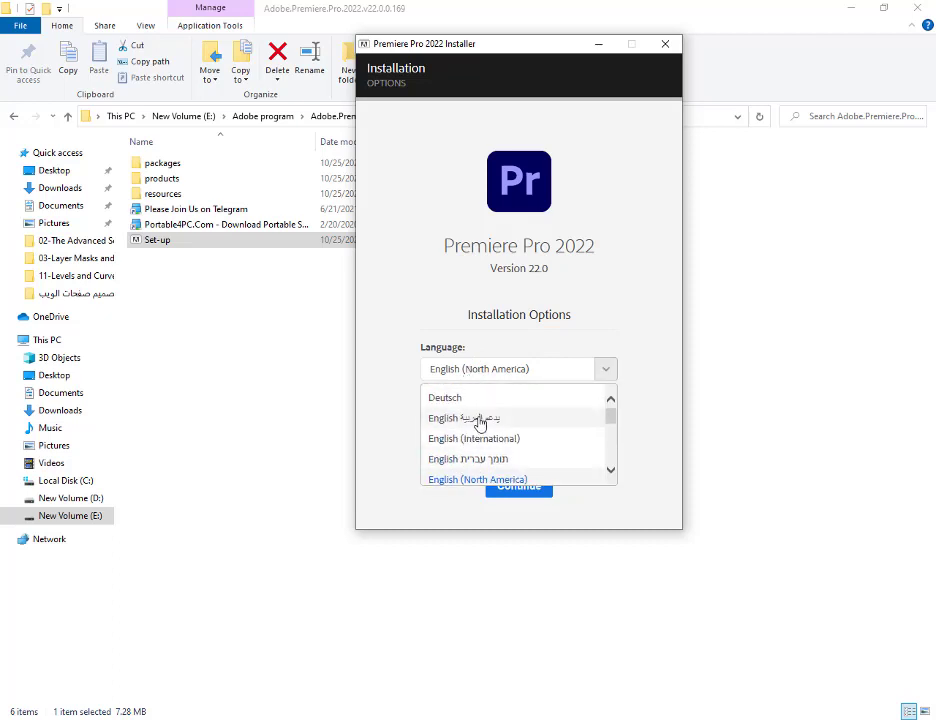
left_click(478, 420)
- Examine the other languages offered by the installer without choosing a different one
left_click(495, 370)
scroll(480, 410, "down", 5)
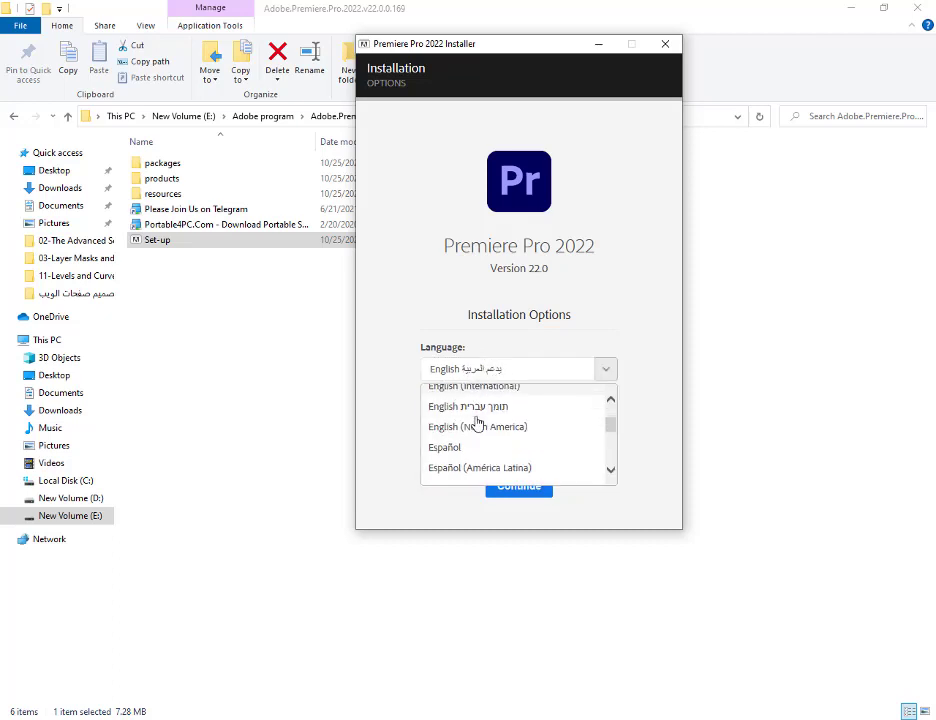
scroll(464, 455, "down", 3)
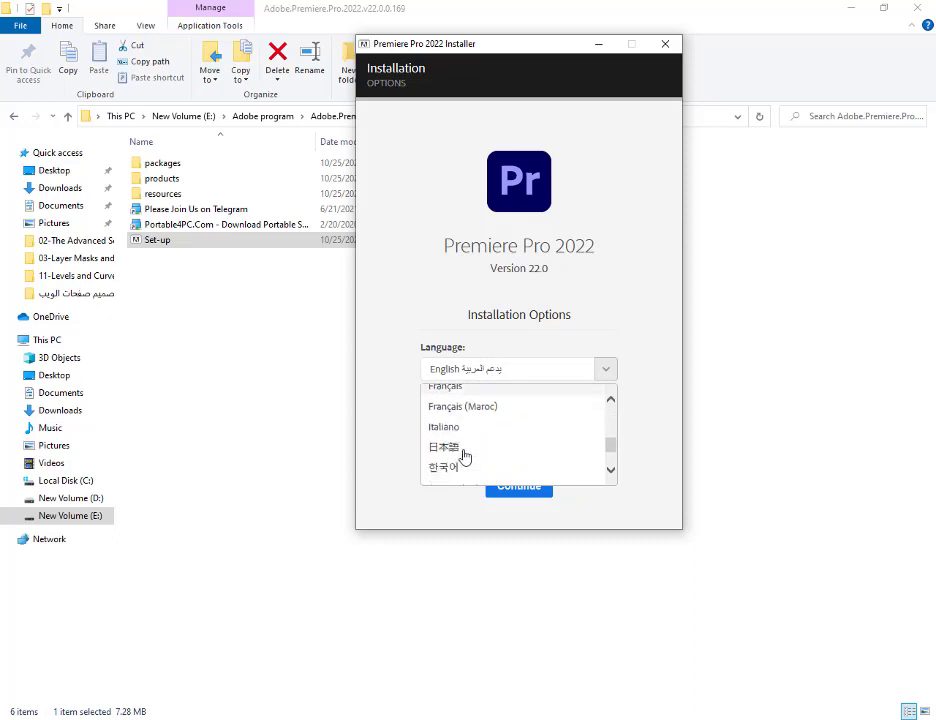
scroll(468, 455, "up", 3)
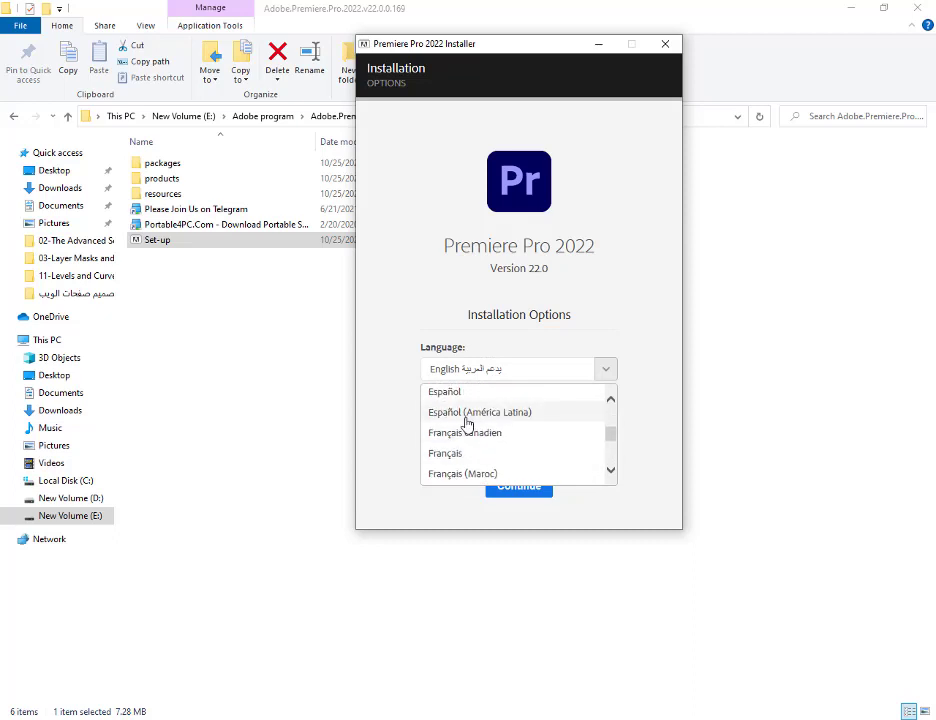
scroll(466, 420, "up", 1)
left_click(577, 330)
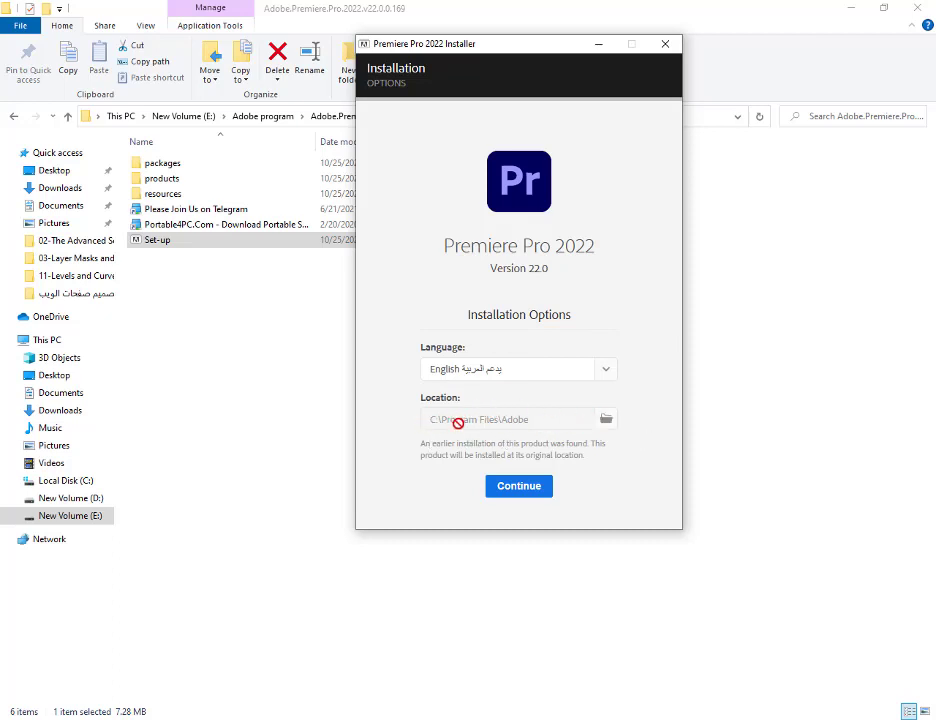
left_click(490, 379)
left_click(436, 372)
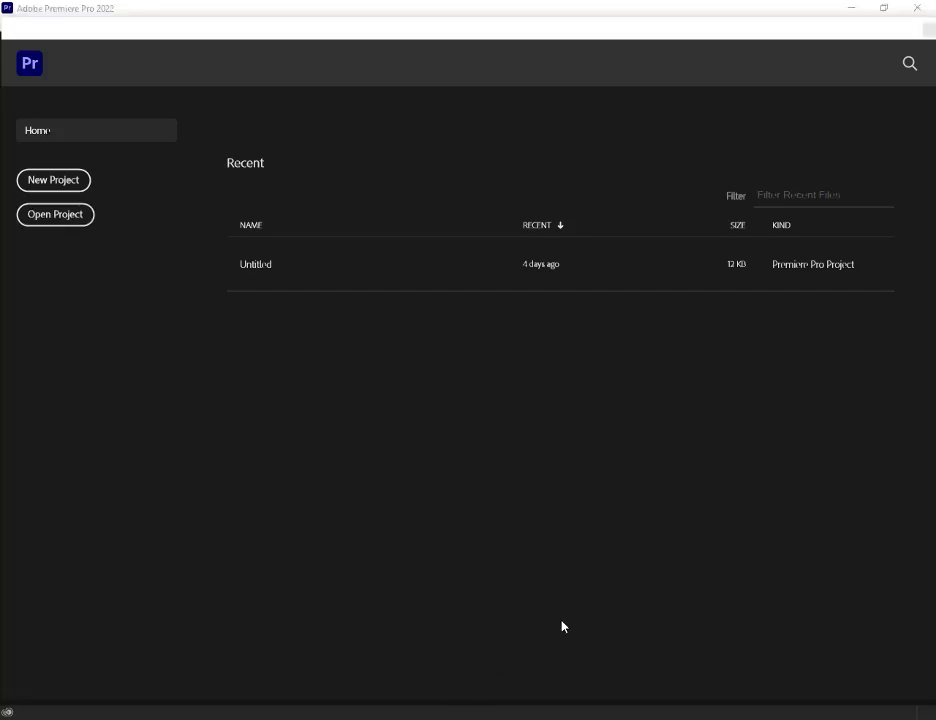
- Start a new project in Adobe Premiere Pro 2022 and name it NEW
left_click(73, 185)
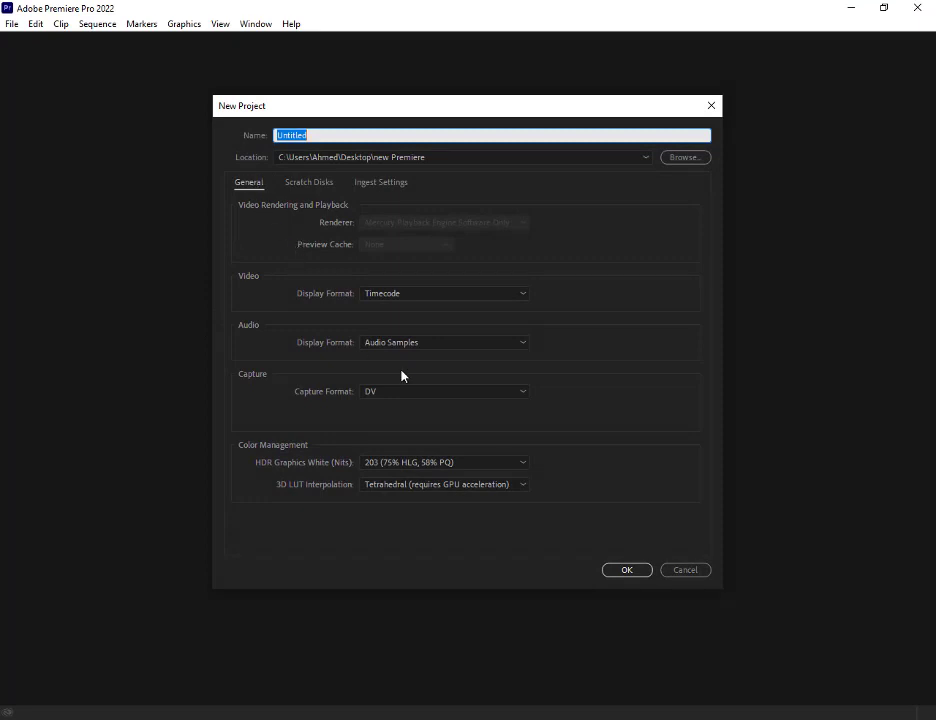
left_click(316, 137)
double_click(295, 136)
type("NEW")
- Examine the save locations offered for the new project and the contents of its current destination folder
left_click(618, 158)
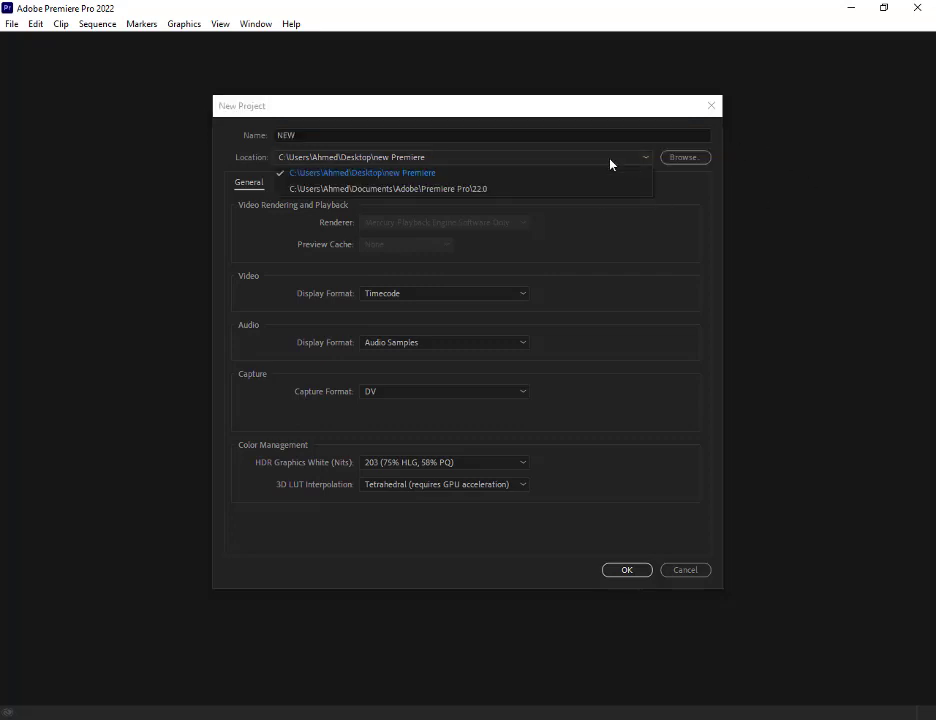
left_click(666, 157)
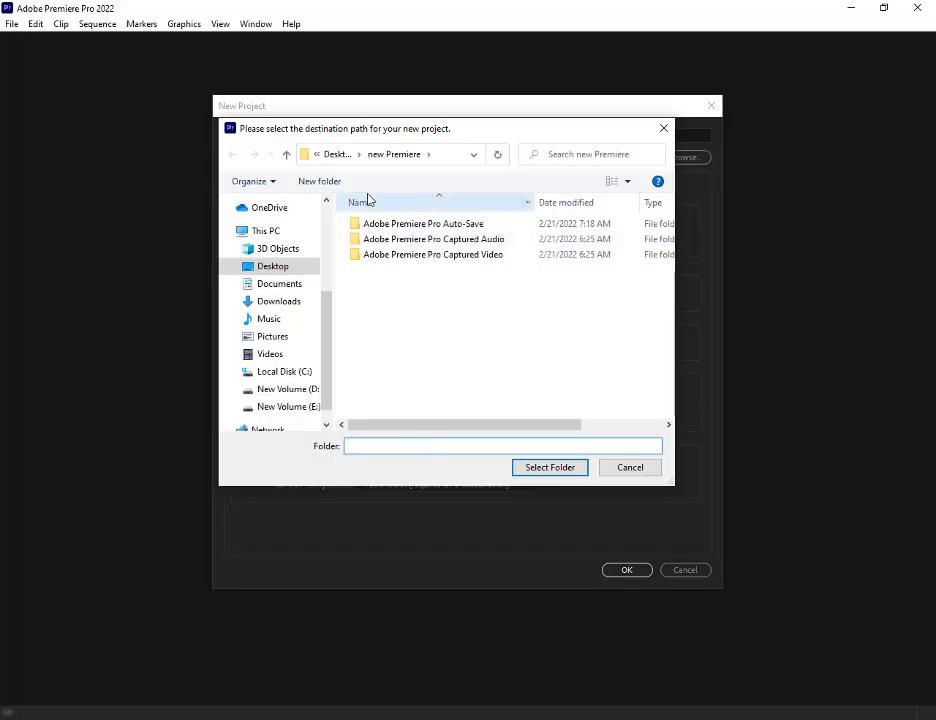
left_click(608, 470)
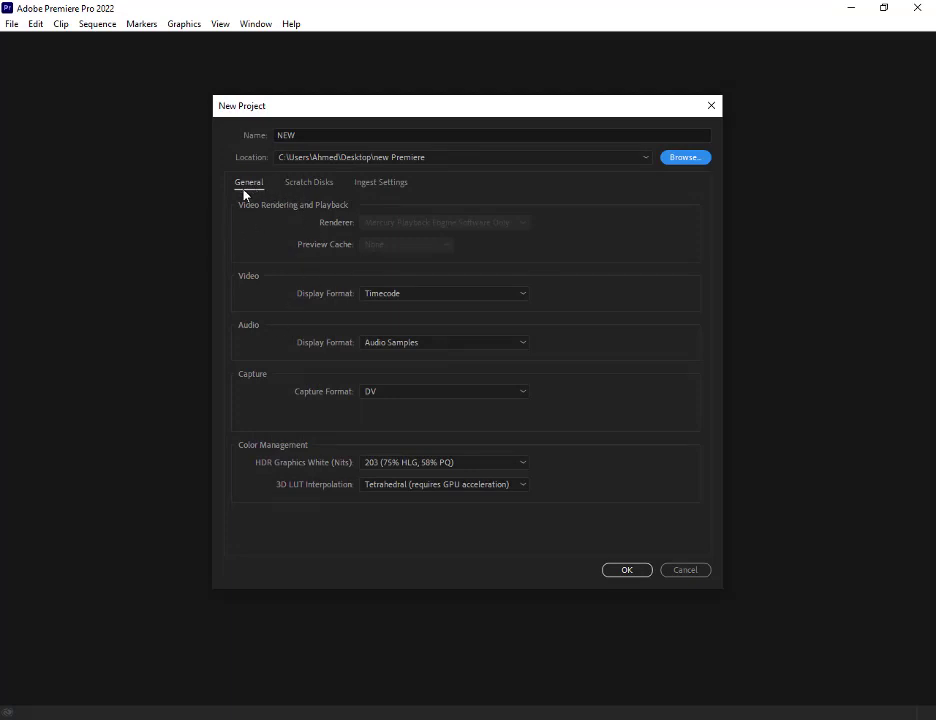
- Review the new project's ingest settings and scratch disks, and return to its general settings
left_click(367, 185)
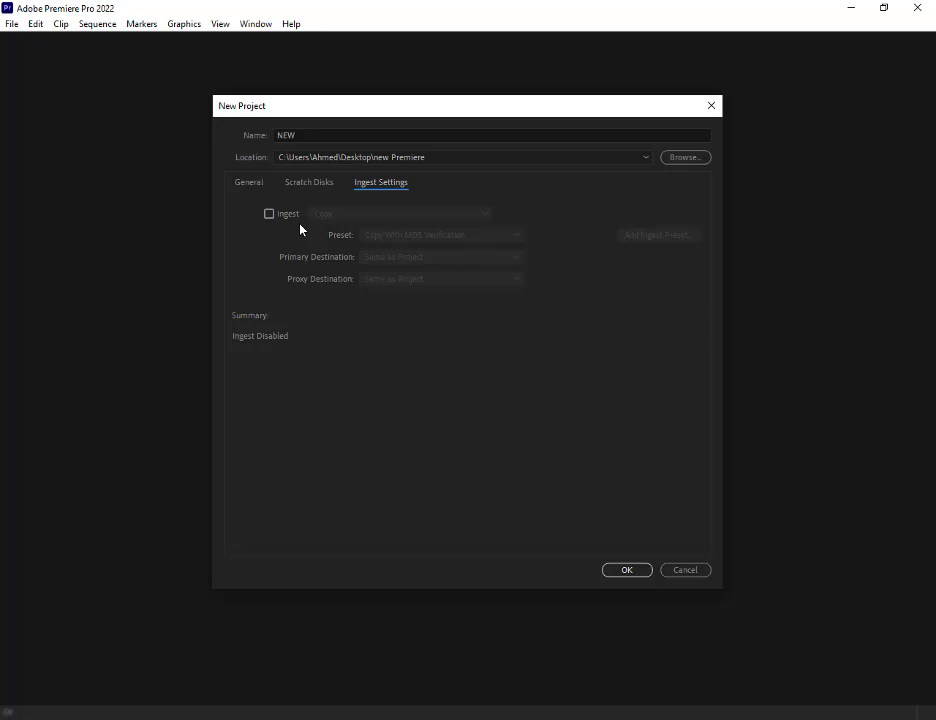
left_click(310, 183)
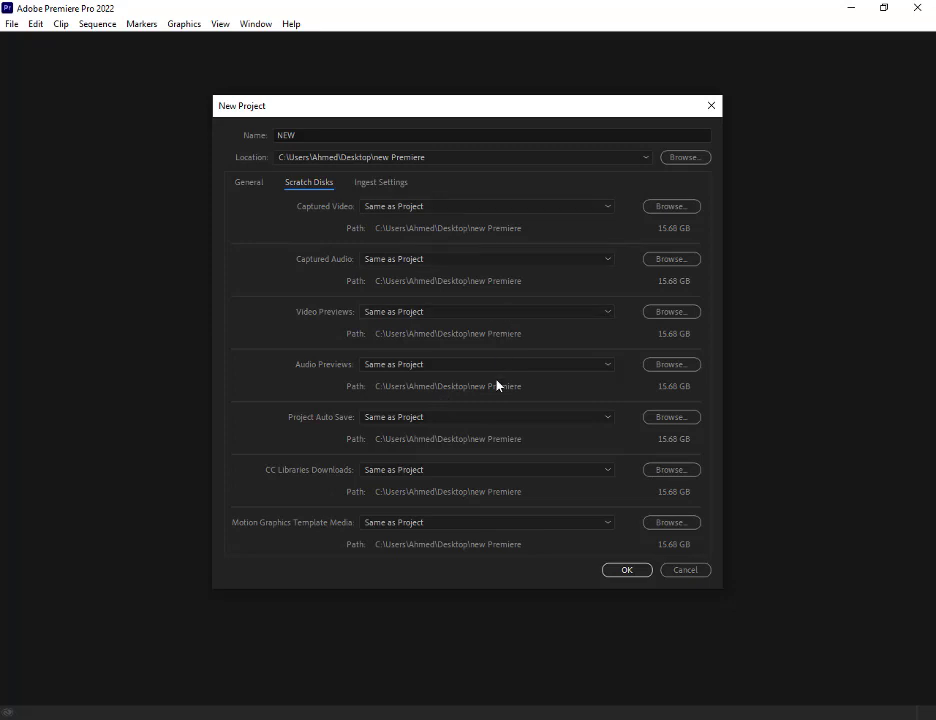
left_click(257, 188)
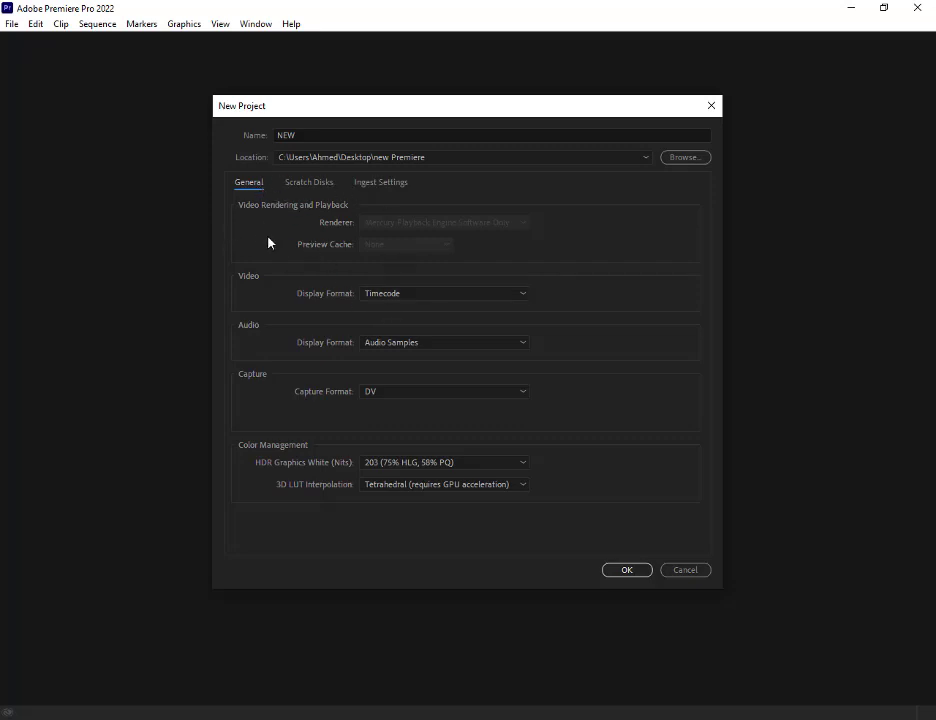
- Examine the options for the video display format, audio display format and capture format, keeping the current choices
left_click(391, 297)
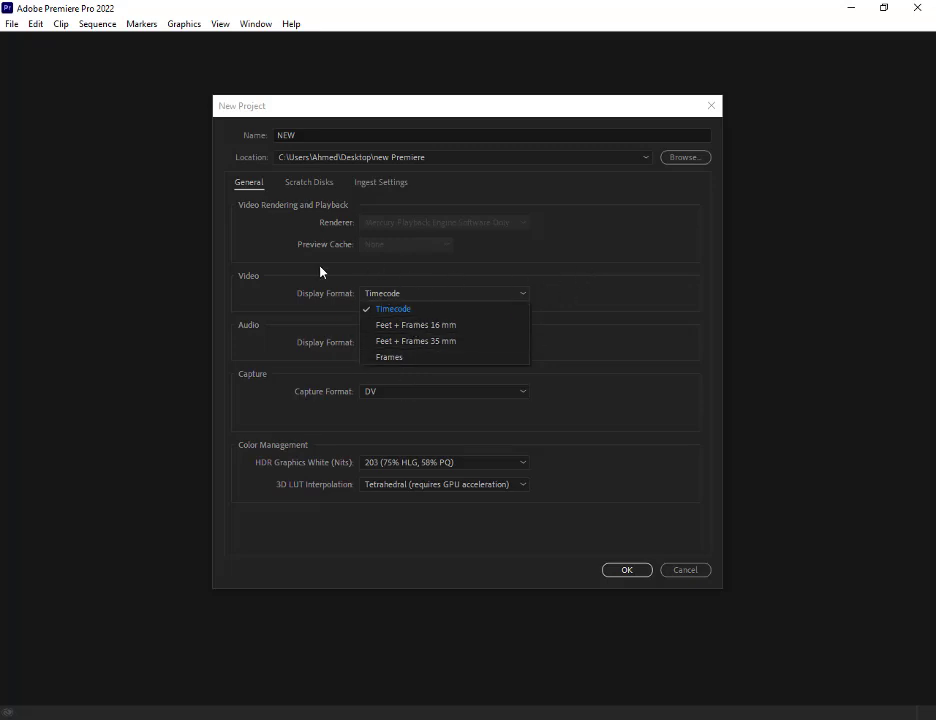
left_click(605, 313)
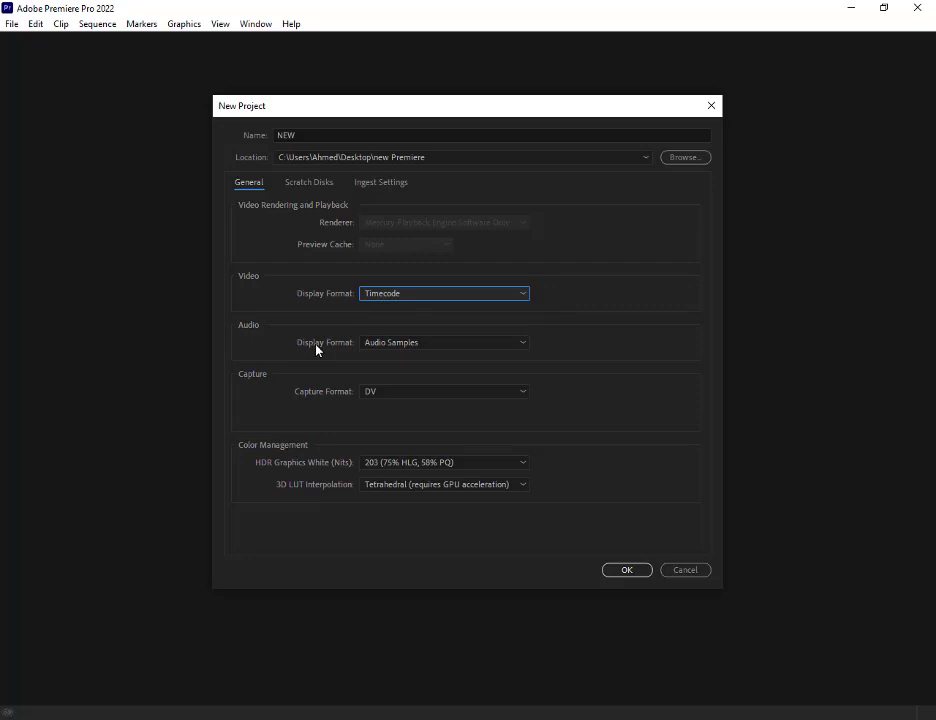
left_click(375, 345)
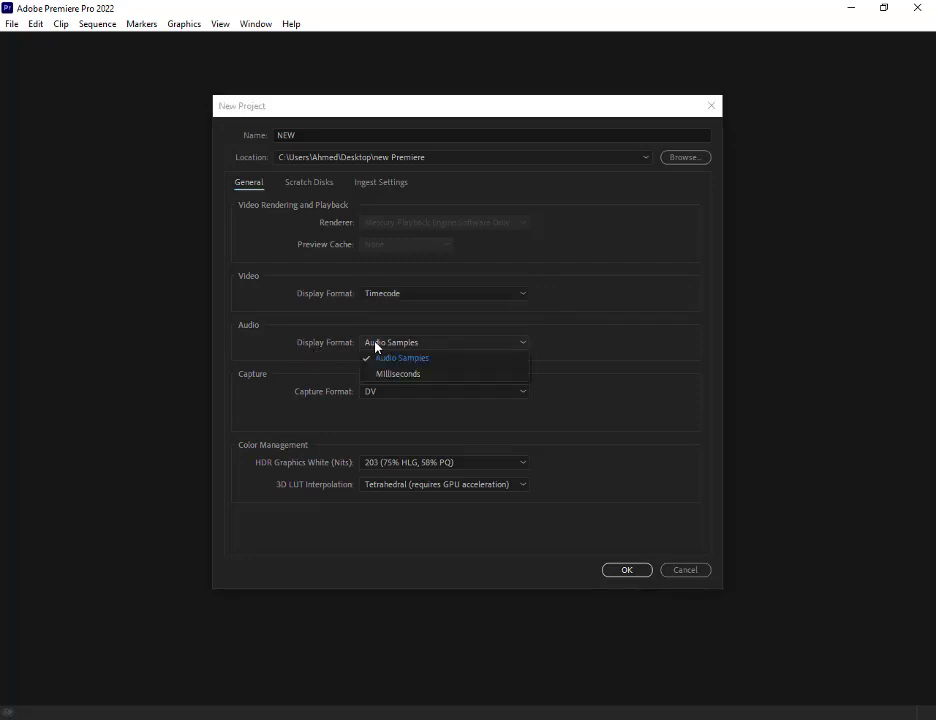
left_click(272, 380)
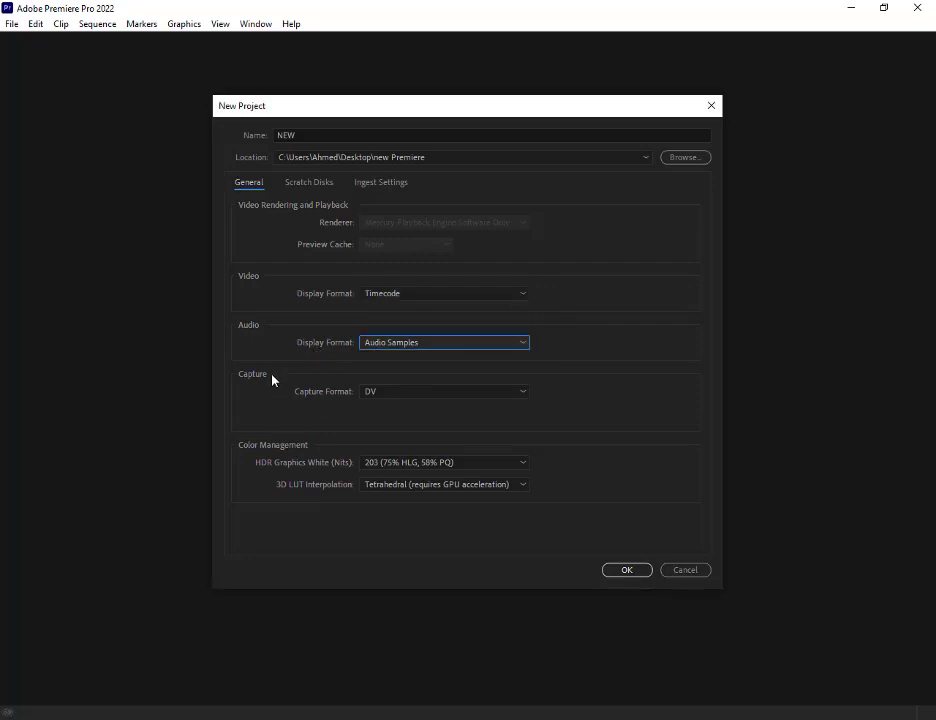
left_click(385, 394)
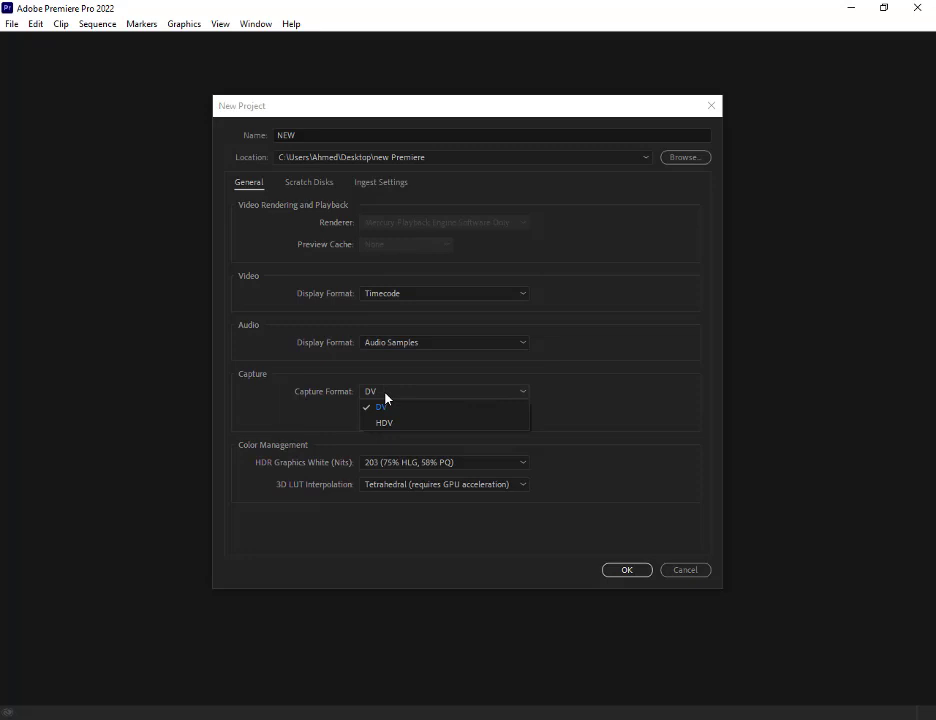
left_click(259, 386)
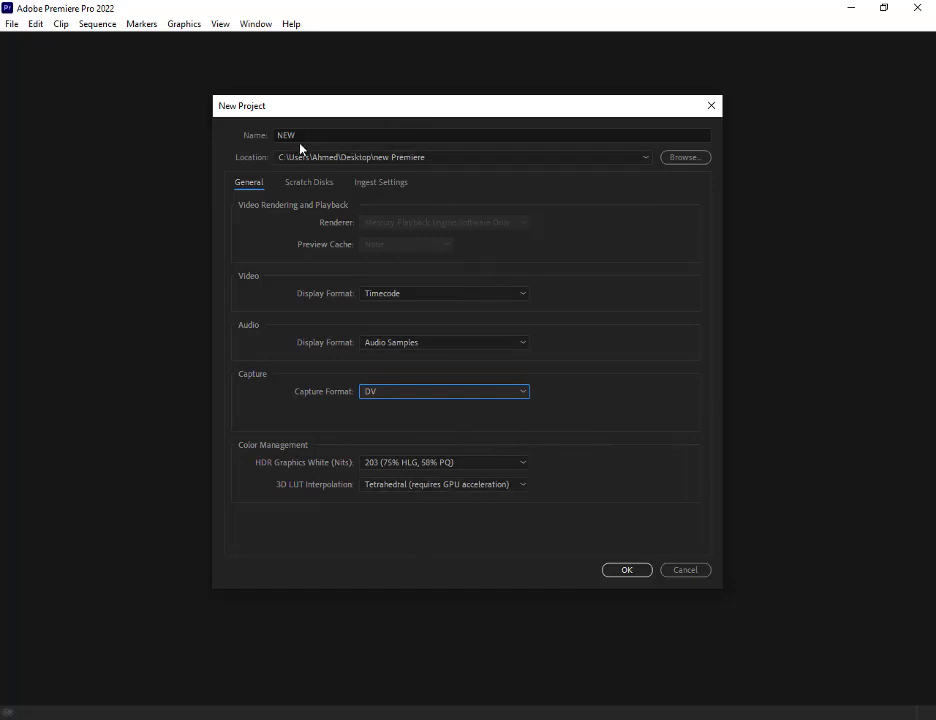
- Browse for the project's destination and create a folder named NEW PRO inside the new Premiere folder
left_click(428, 159)
left_click(426, 159)
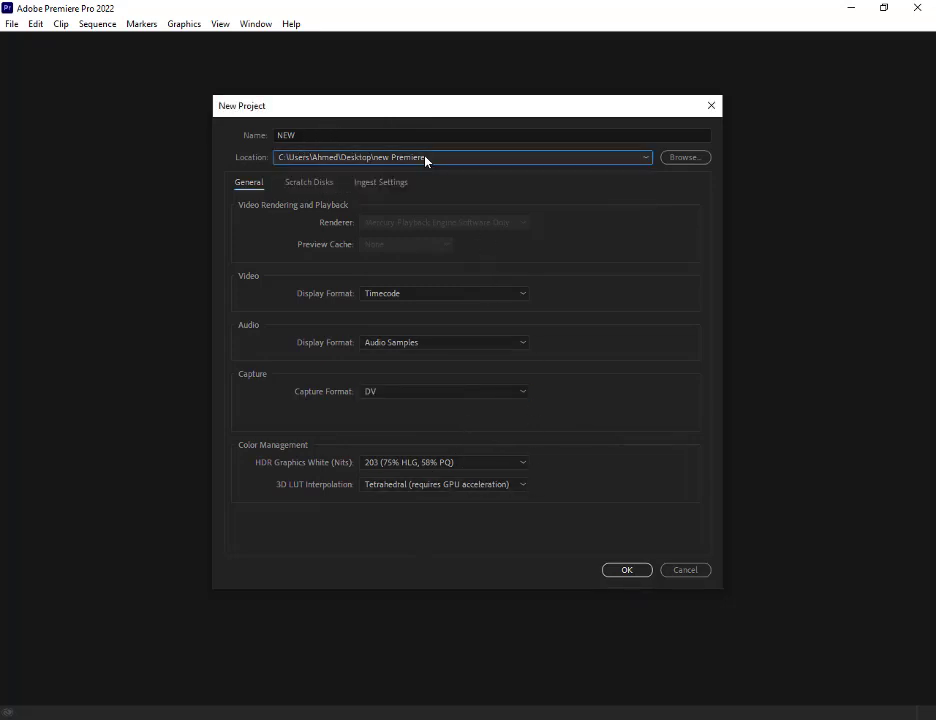
left_click(699, 159)
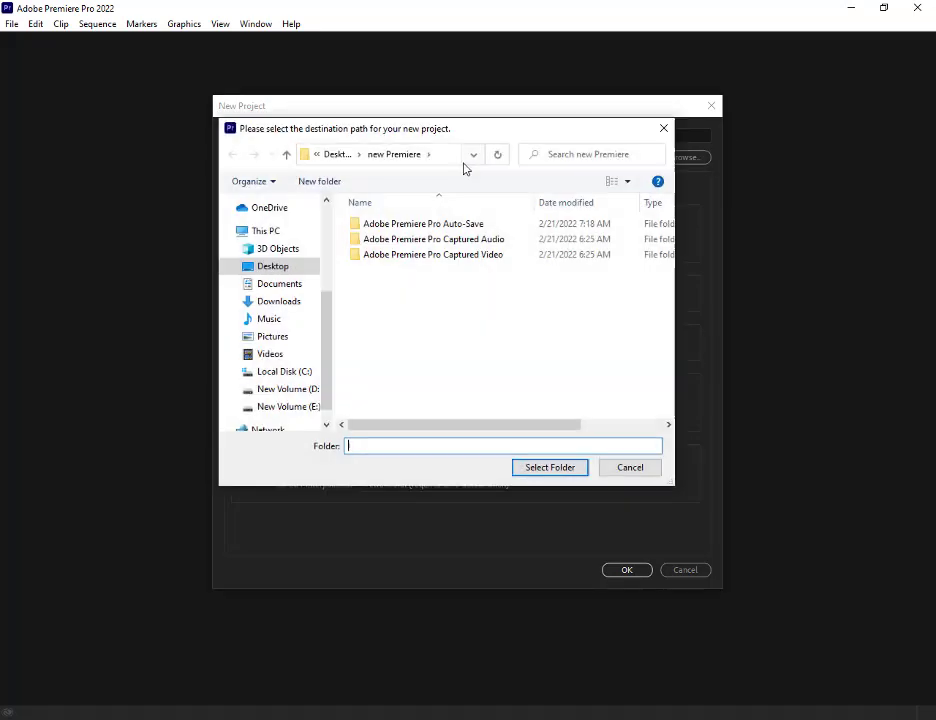
right_click(395, 287)
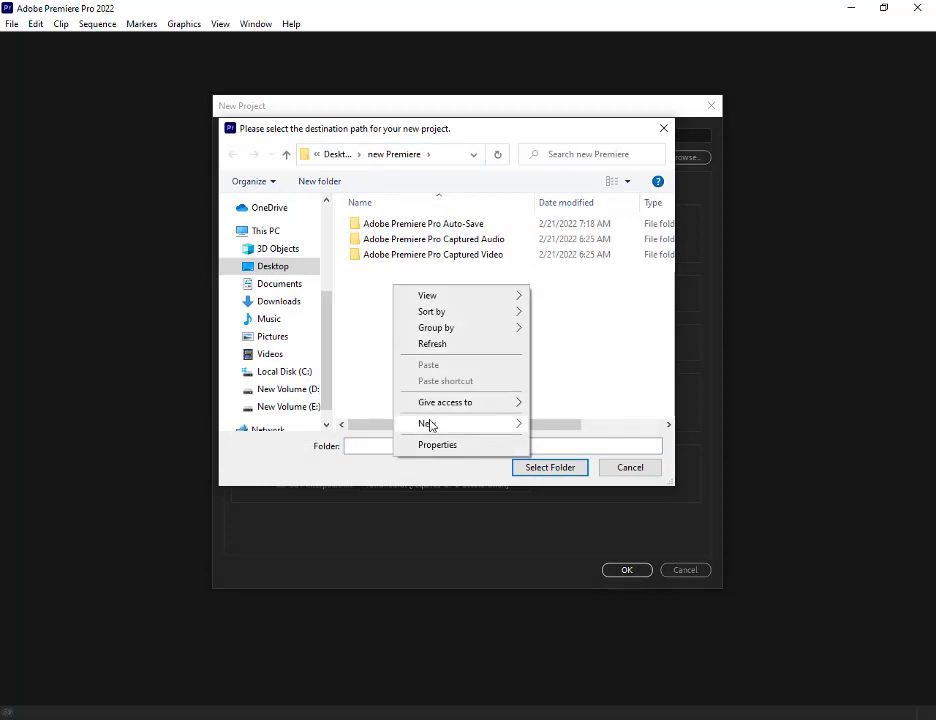
mouse_move(476, 420)
left_click(575, 426)
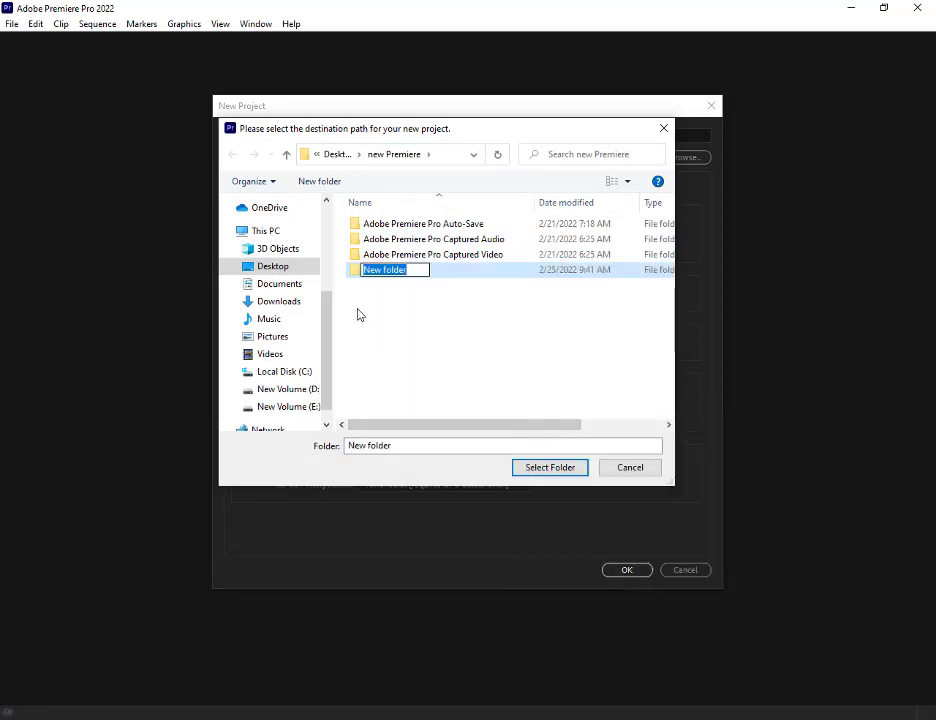
type("NEW")
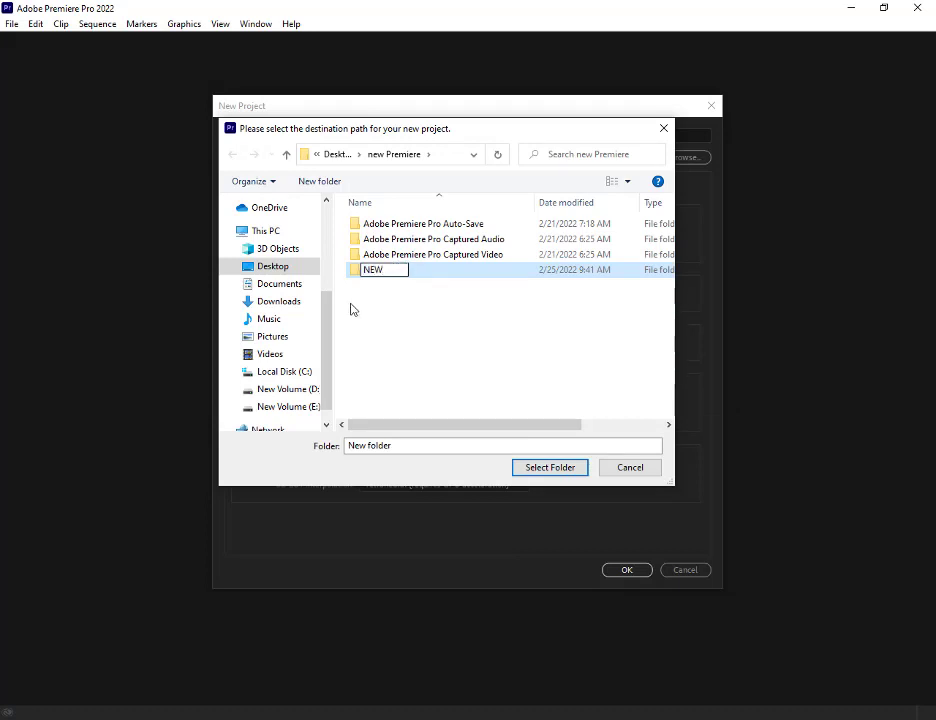
type(" PRO")
left_click(435, 311)
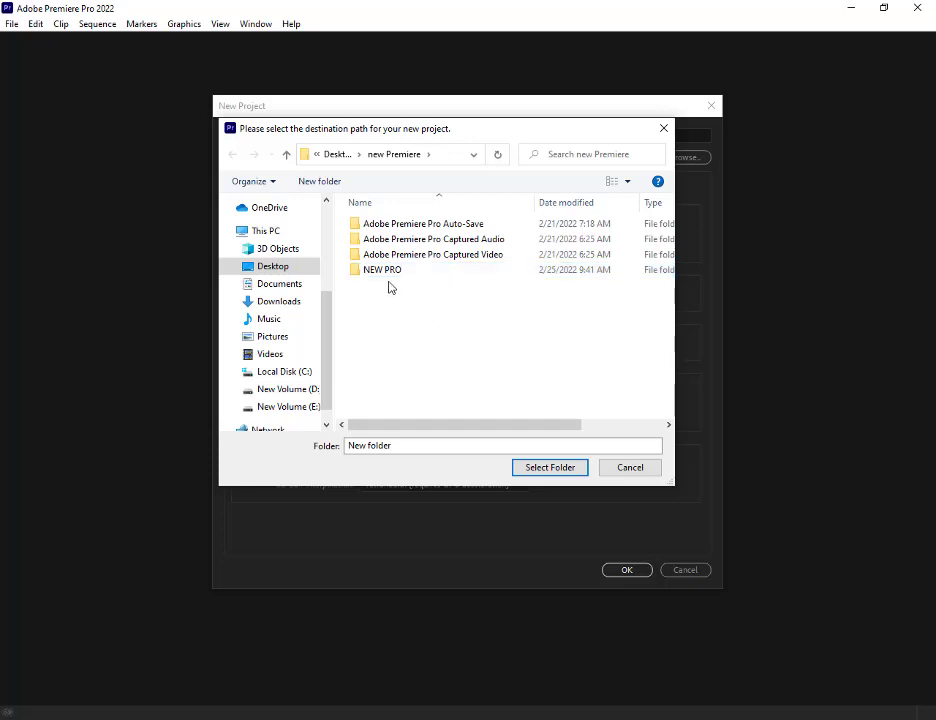
- Choose the NEW PRO folder as the project's location and create the project
double_click(391, 274)
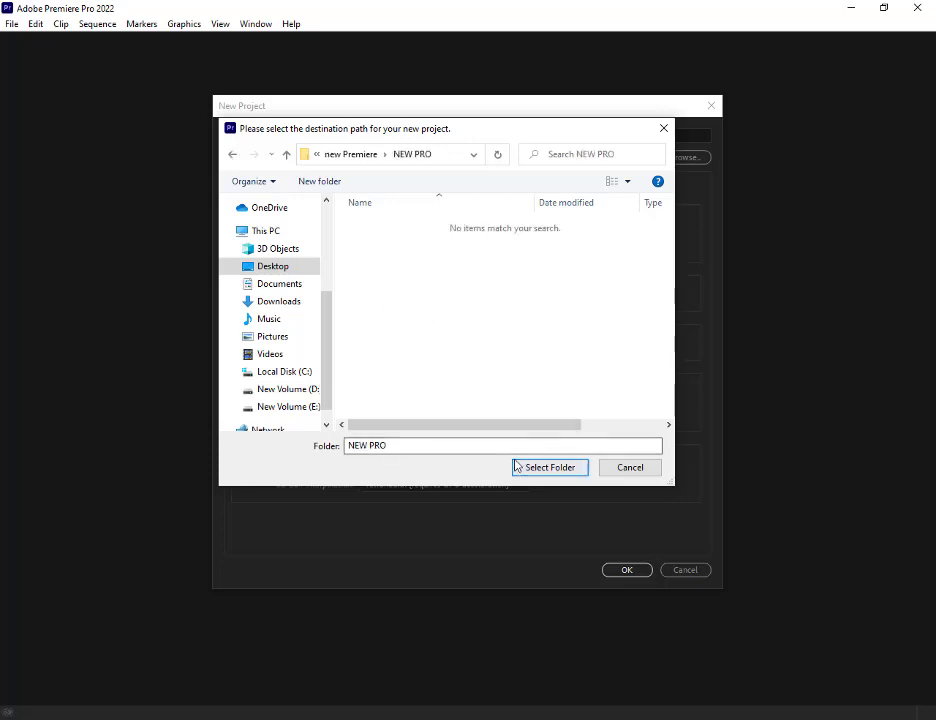
left_click(556, 470)
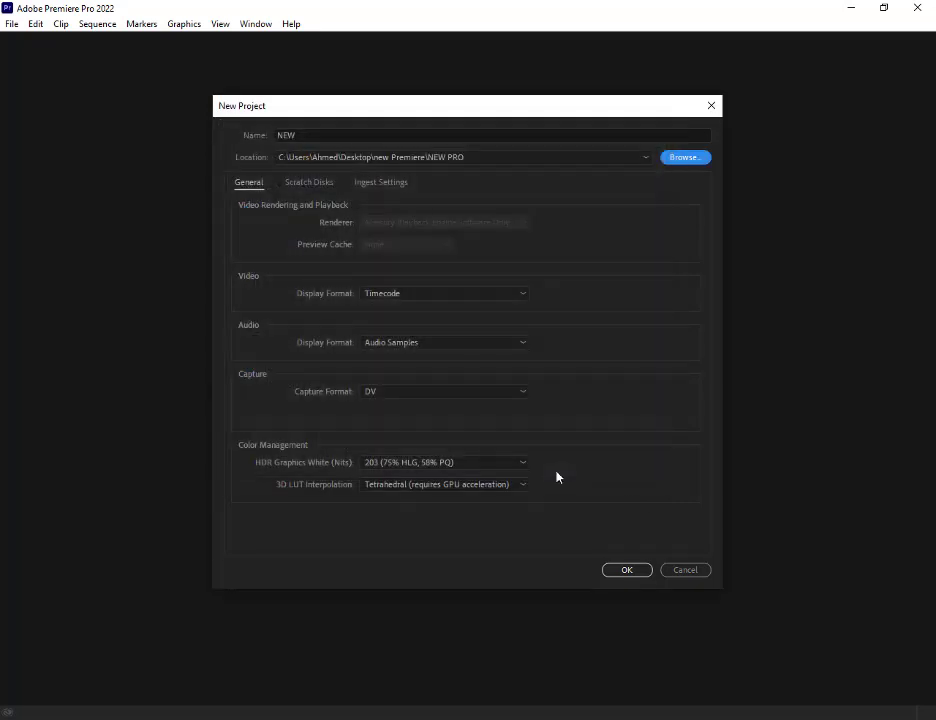
left_click(620, 572)
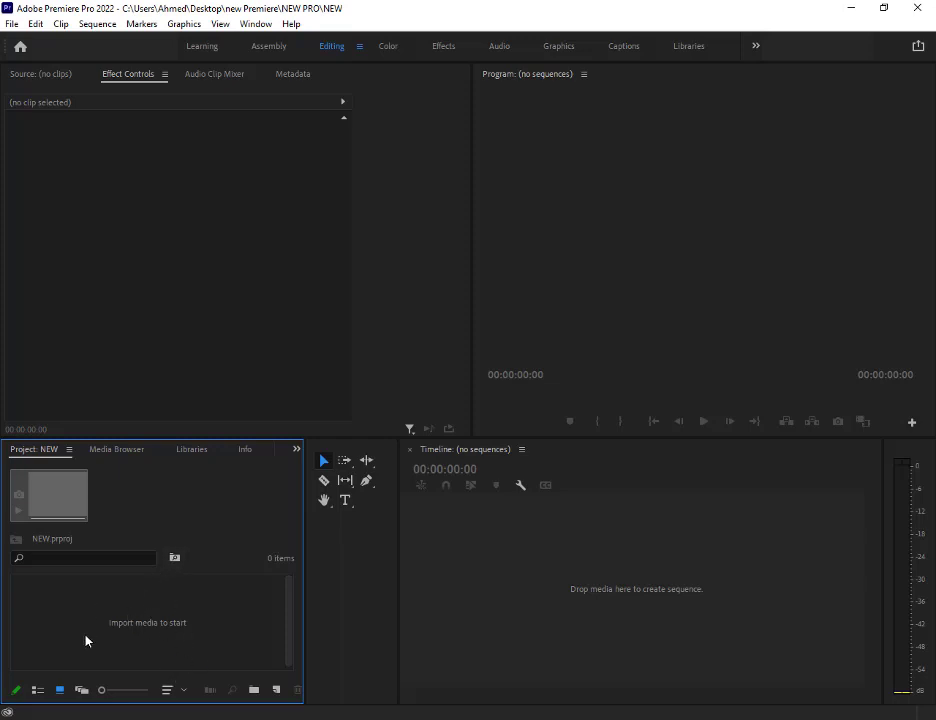
- Look over the Effect Controls area, bring up the Source monitor, and look at the Timeline and Program monitor
left_click(185, 313)
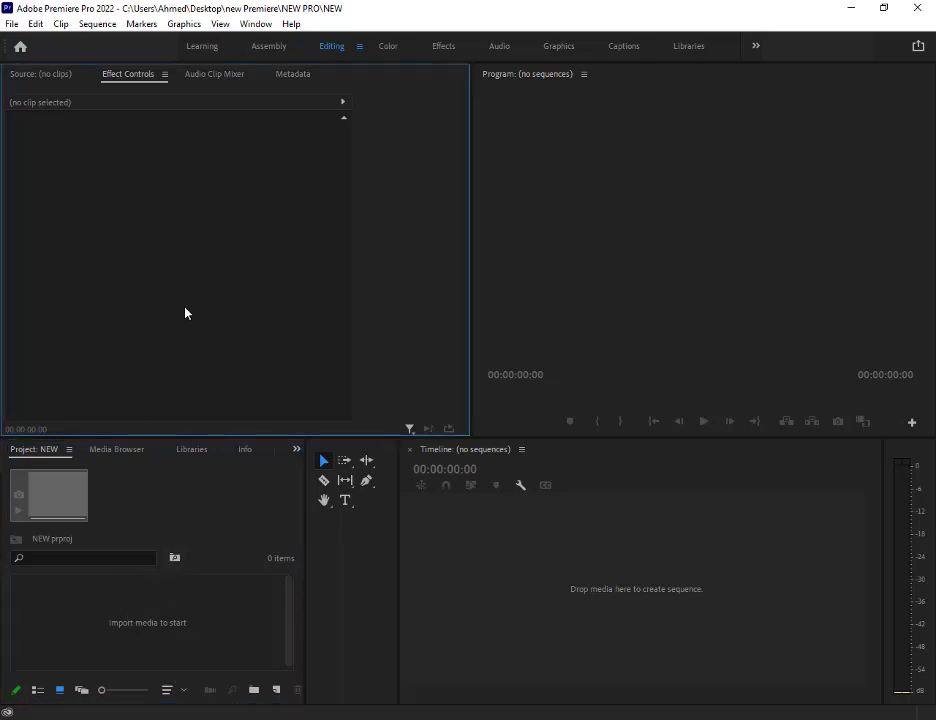
left_click(35, 77)
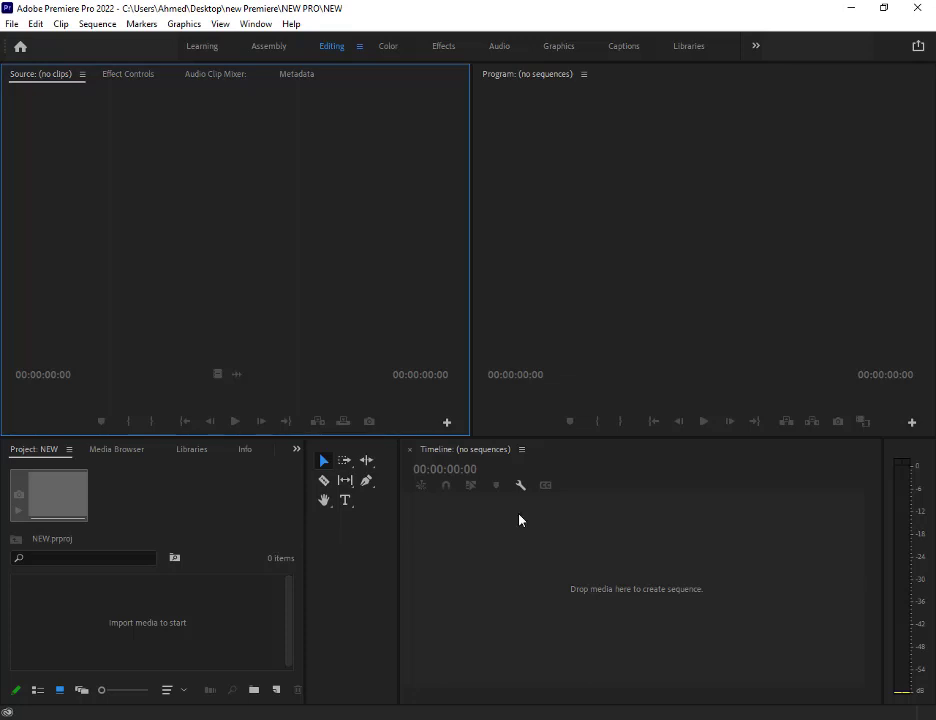
left_click(476, 552)
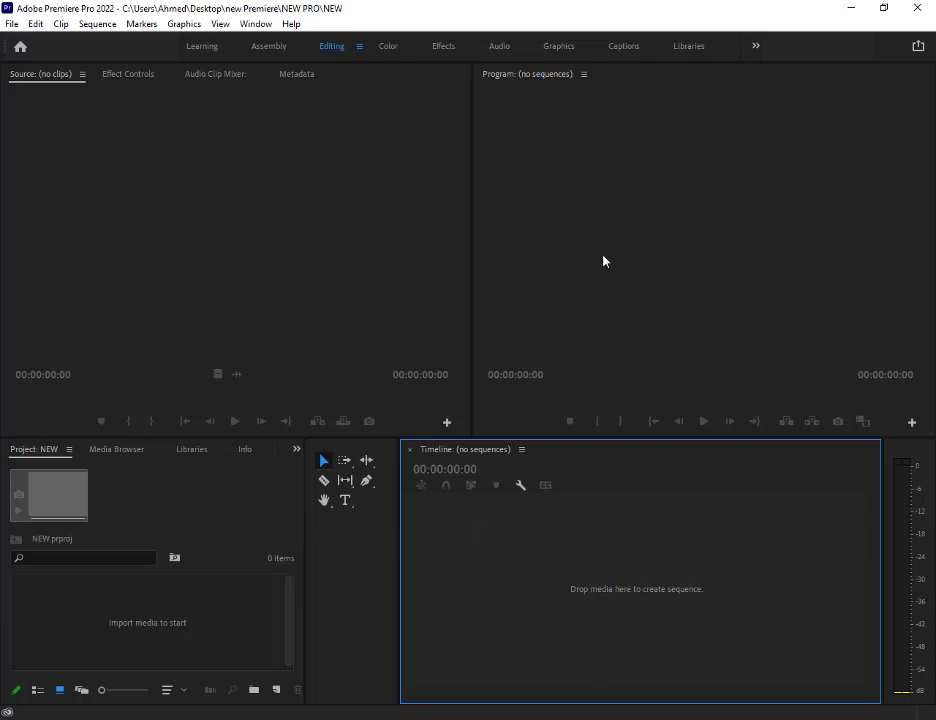
left_click(612, 224)
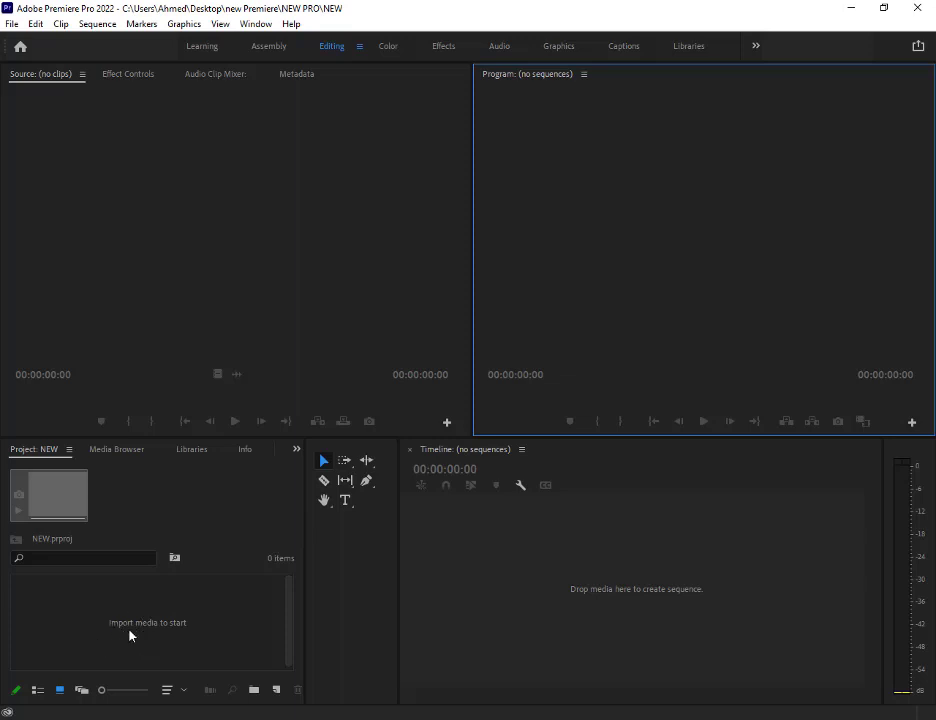
- Import all the files of the video examble folder into the project straight from File Explorer
left_click(10, 24)
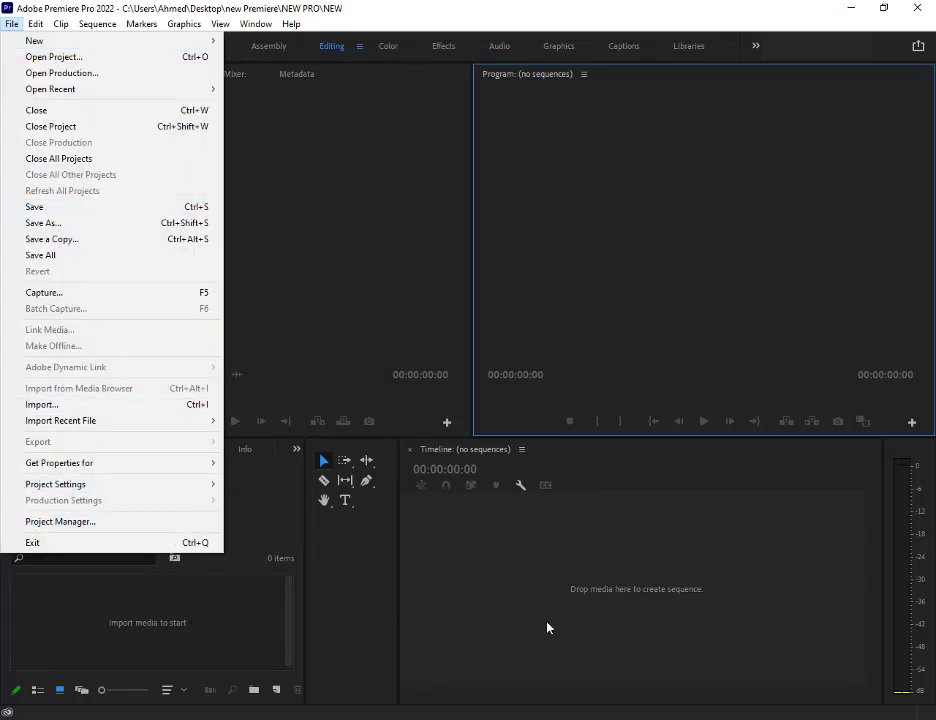
left_click(547, 15)
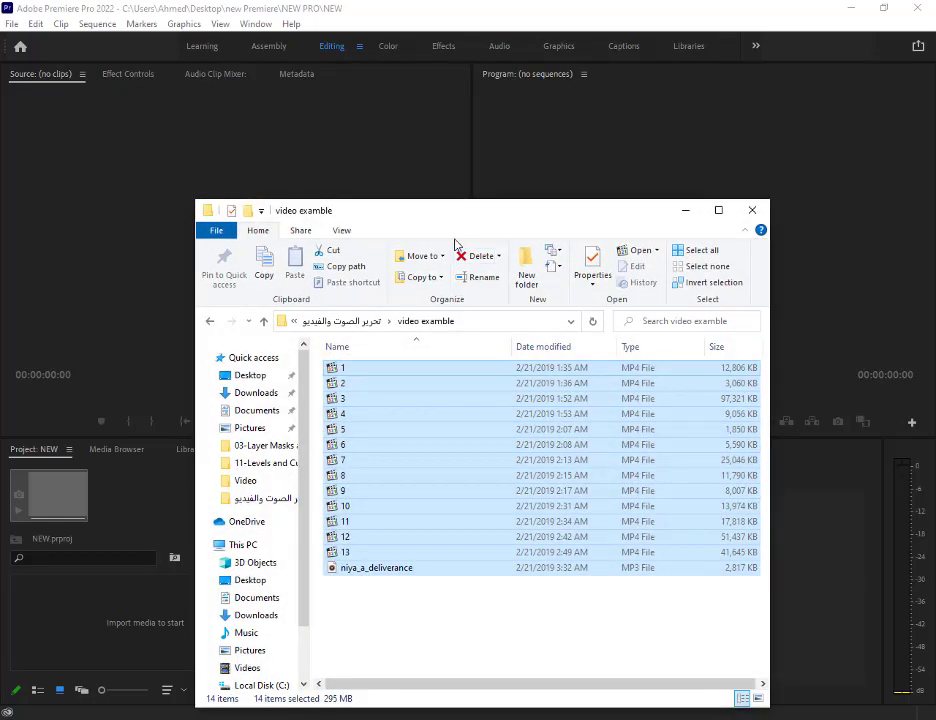
left_click_drag(465, 212, 695, 97)
left_click_drag(604, 328, 146, 627)
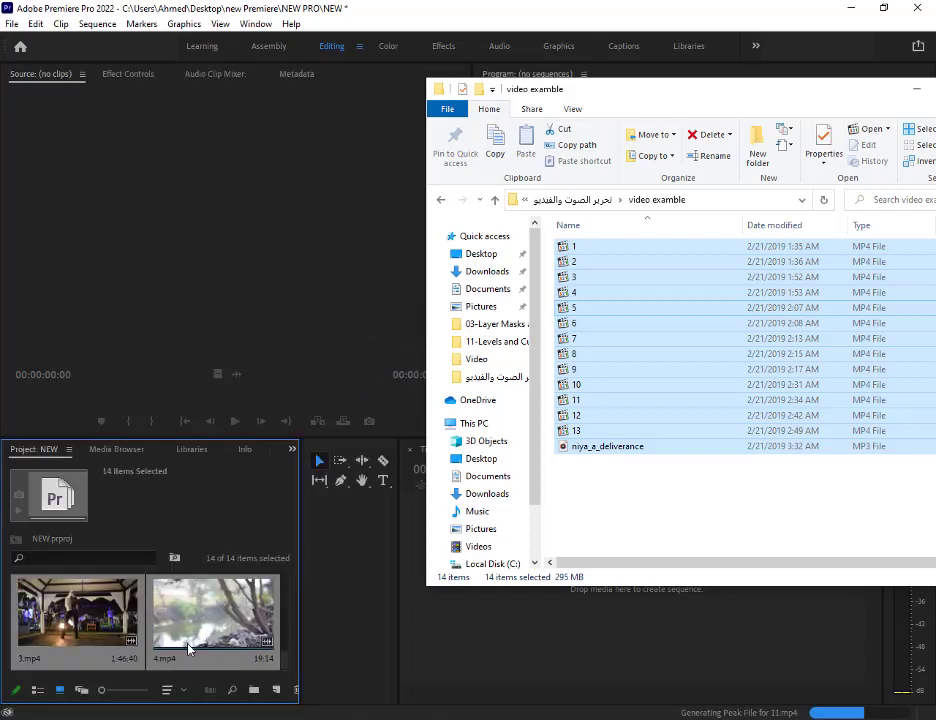
- Open the 3.mp4 clip in the Source monitor and undo the import of the video examble files
left_click(115, 618)
double_click(115, 618)
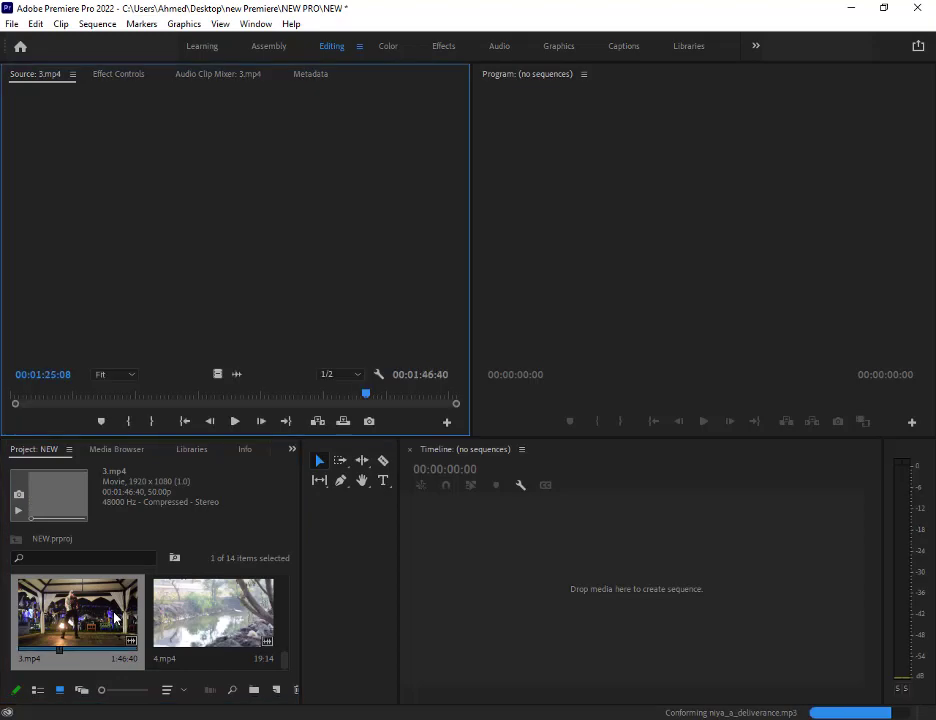
key("ctrl+z")
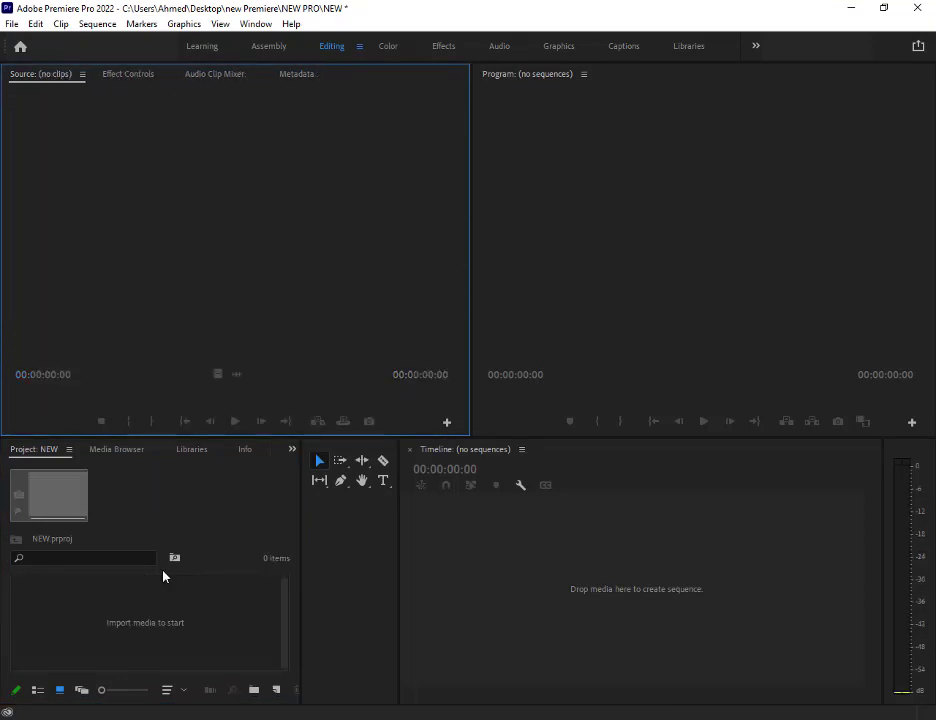
- Start a media import and browse to the video examble folder inside تحرير الصوت والفيديو on drive D
double_click(131, 622)
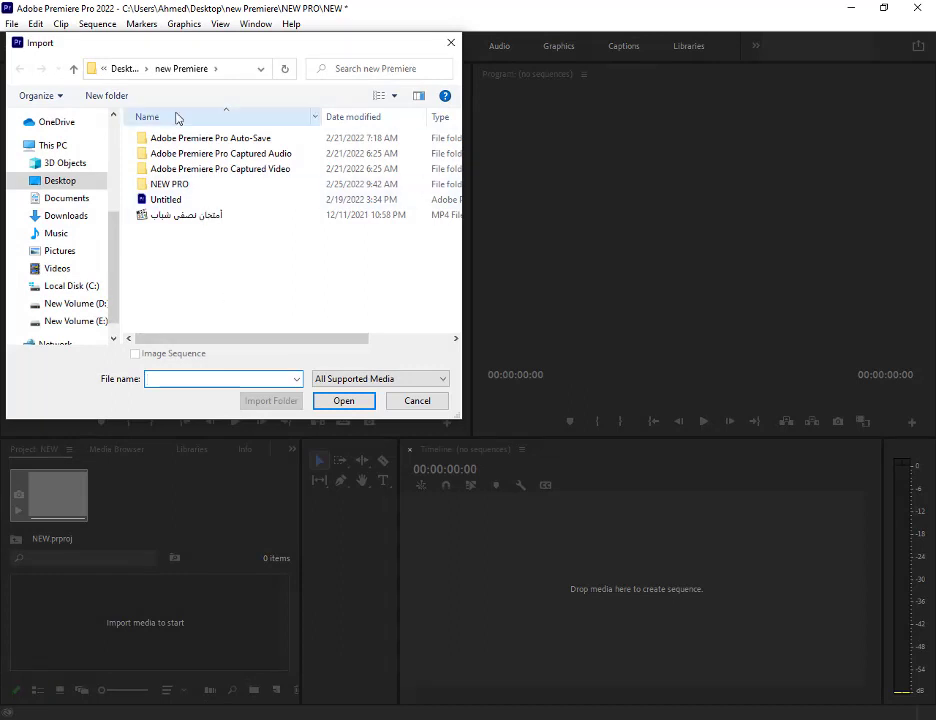
left_click(57, 325)
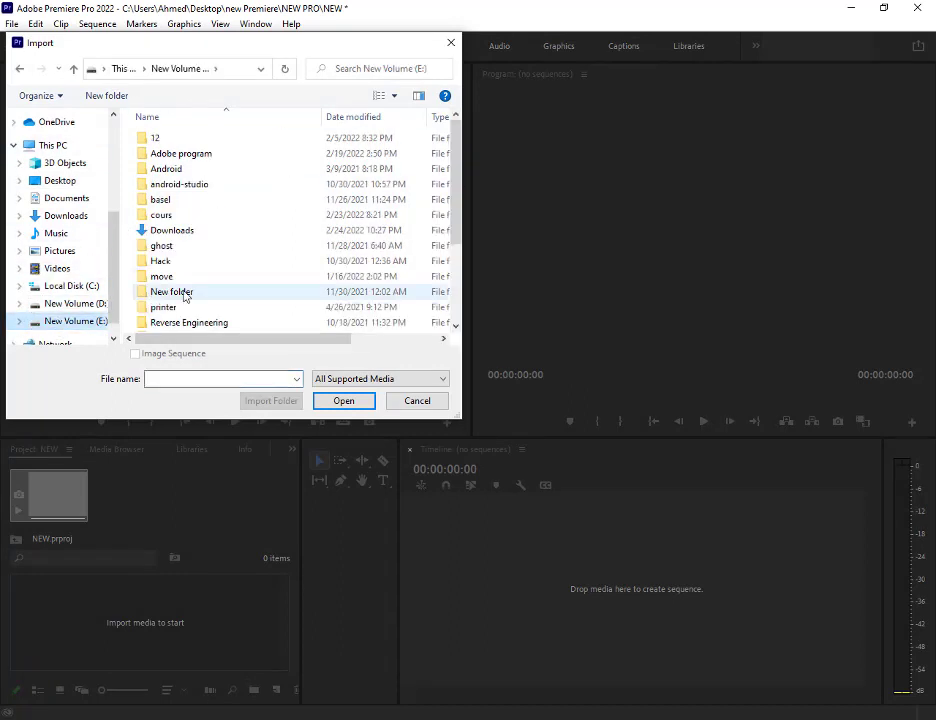
scroll(219, 297, "down", 3)
scroll(203, 305, "up", 3)
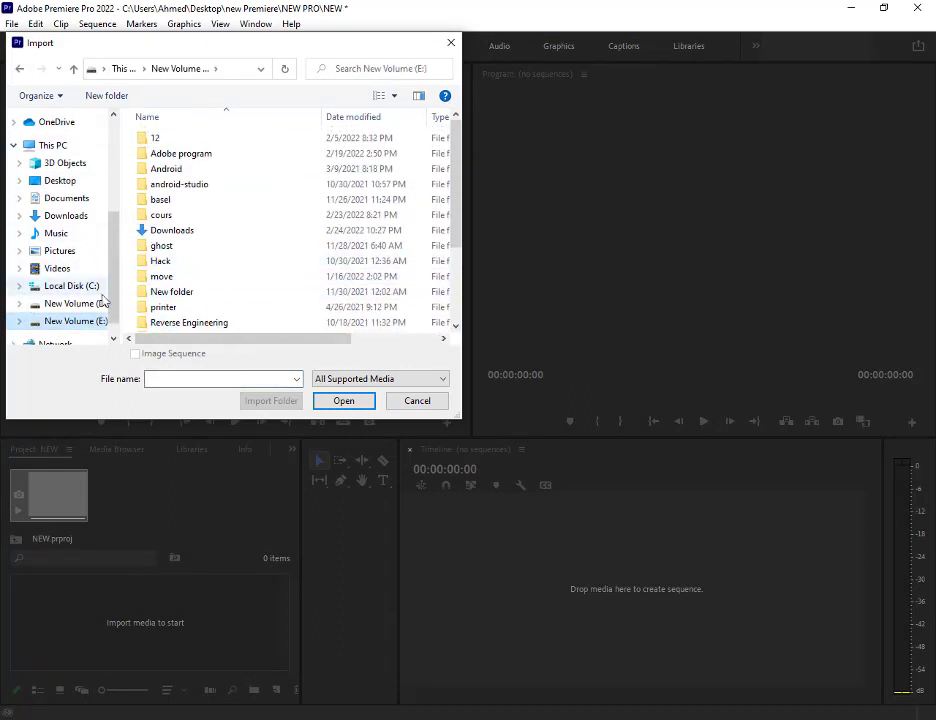
left_click(70, 303)
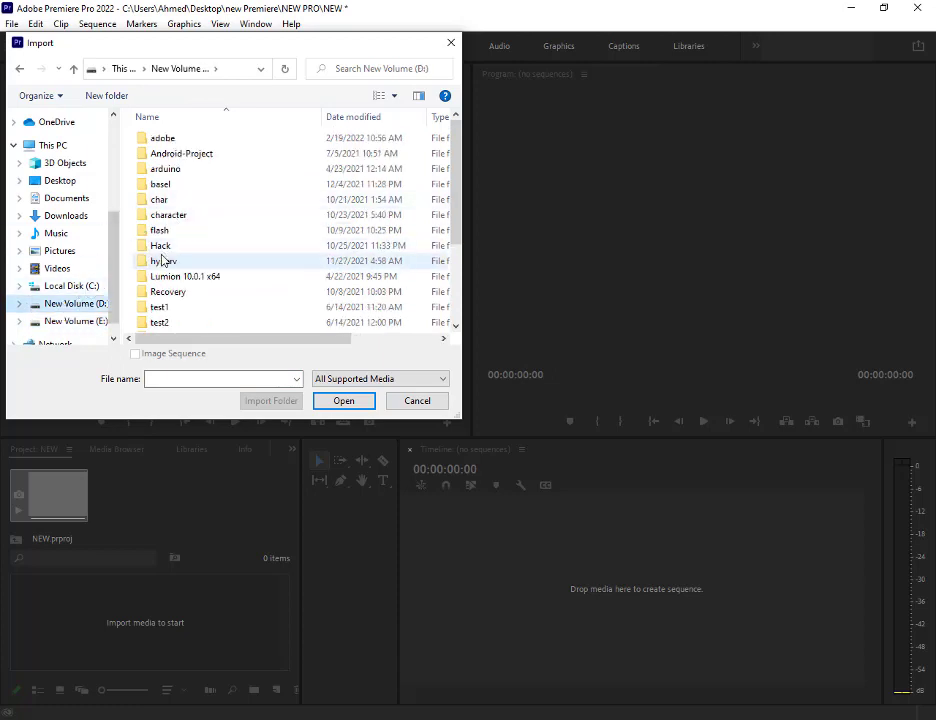
scroll(190, 250, "down", 3)
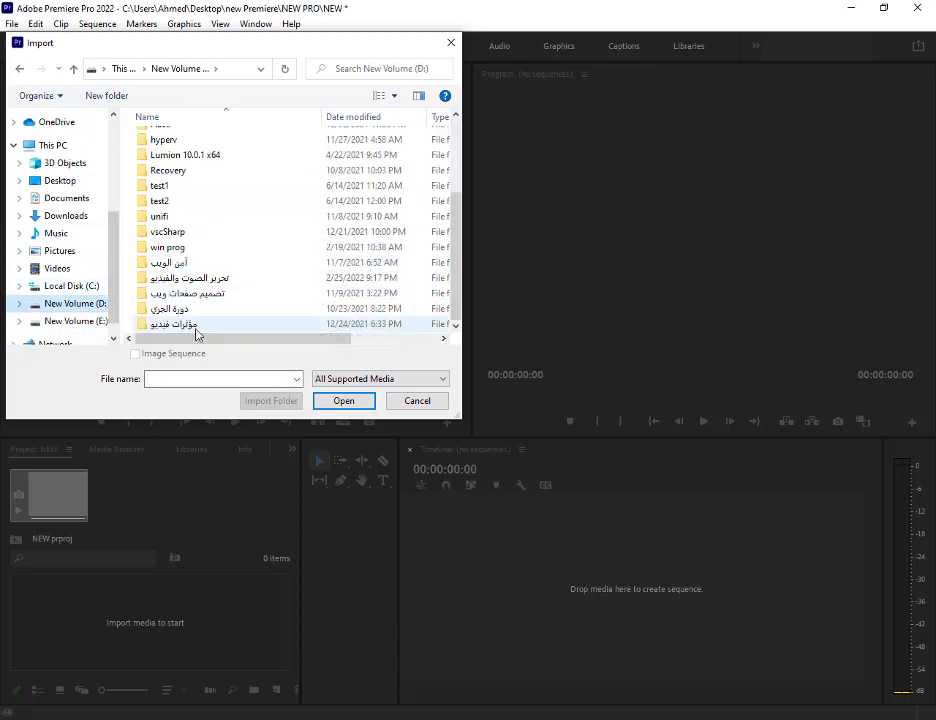
double_click(210, 279)
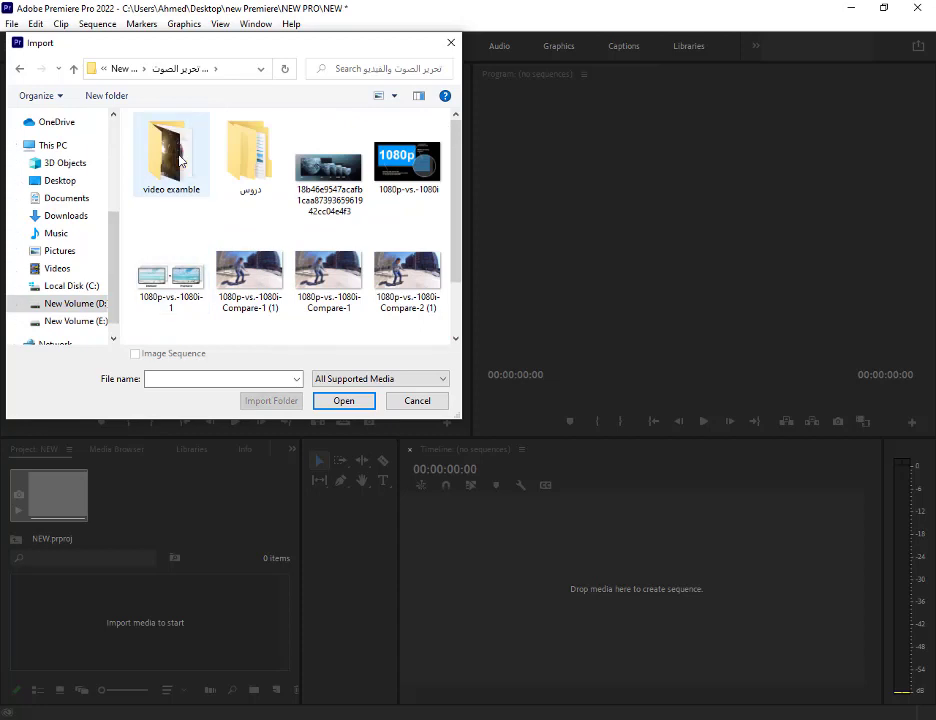
double_click(192, 186)
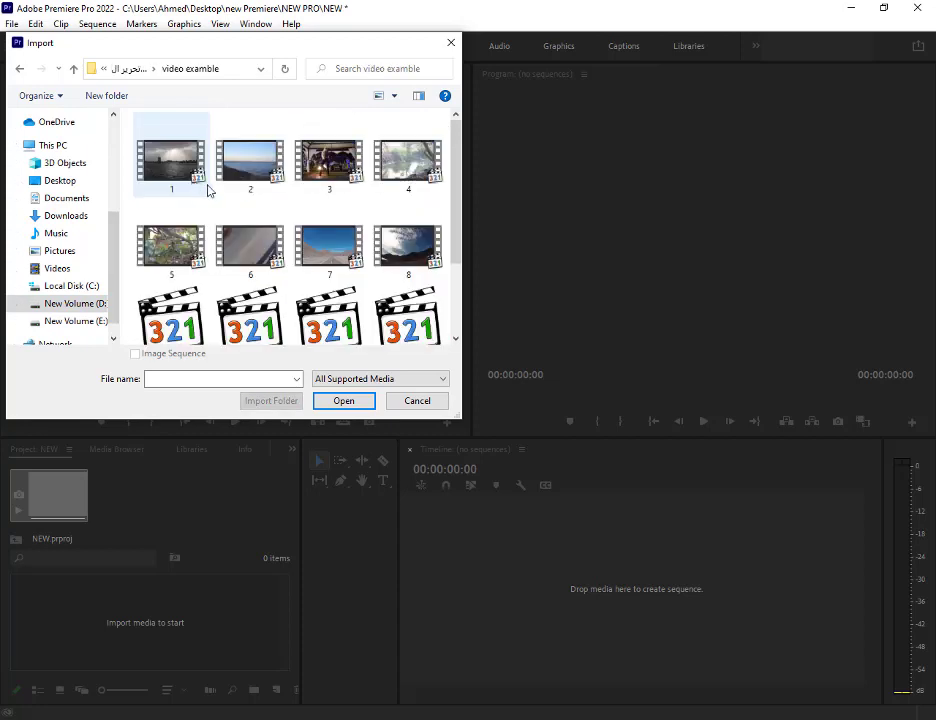
- Import all the files of the video examble folder into the project and look through the imported items
left_click(194, 170)
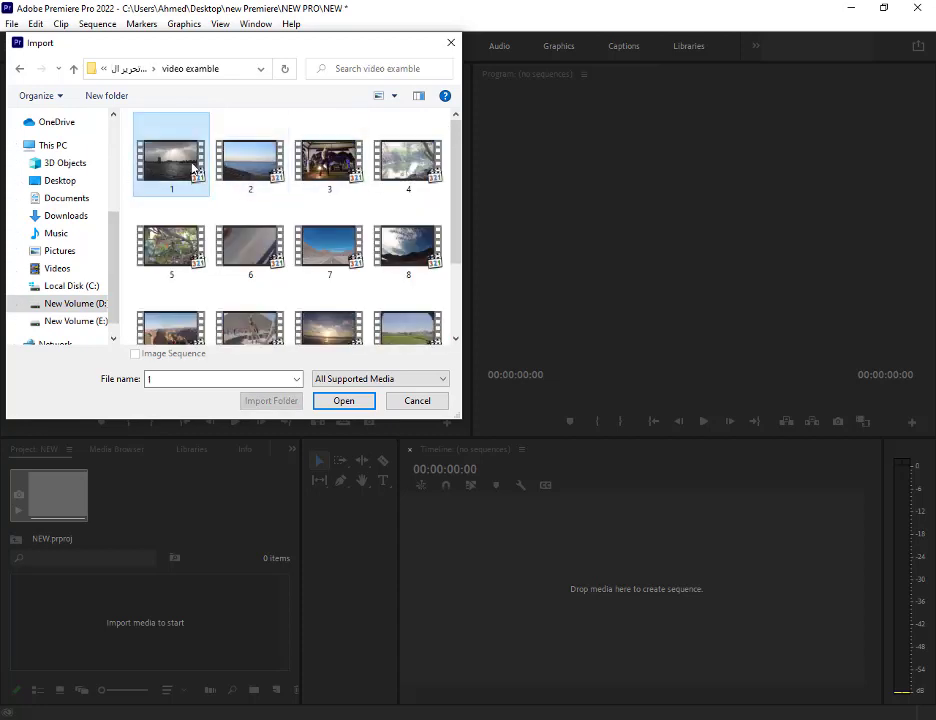
key("ctrl+a")
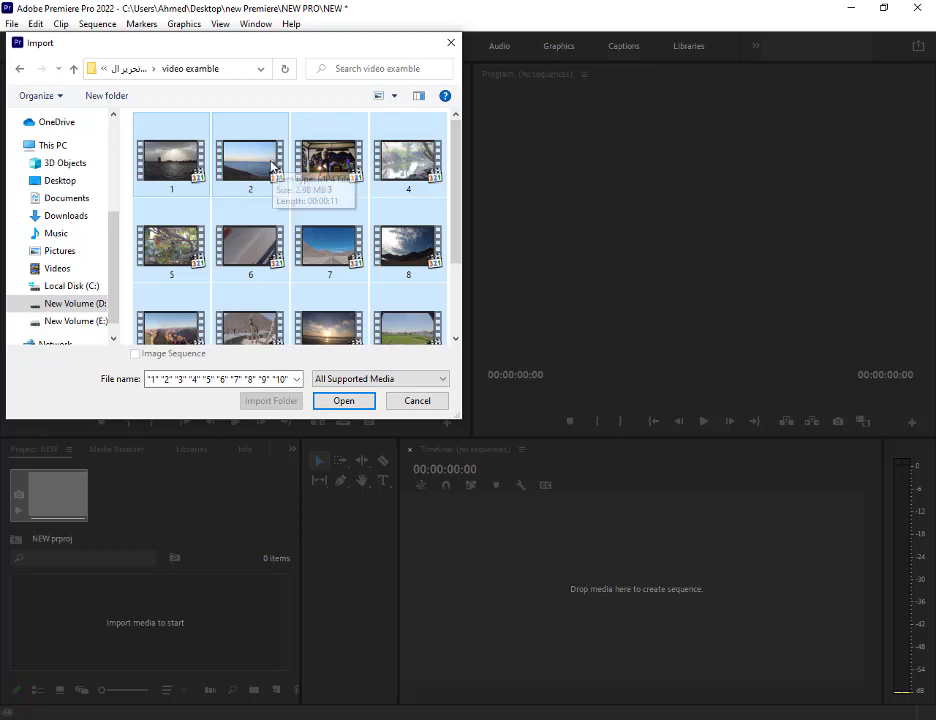
left_click(336, 403)
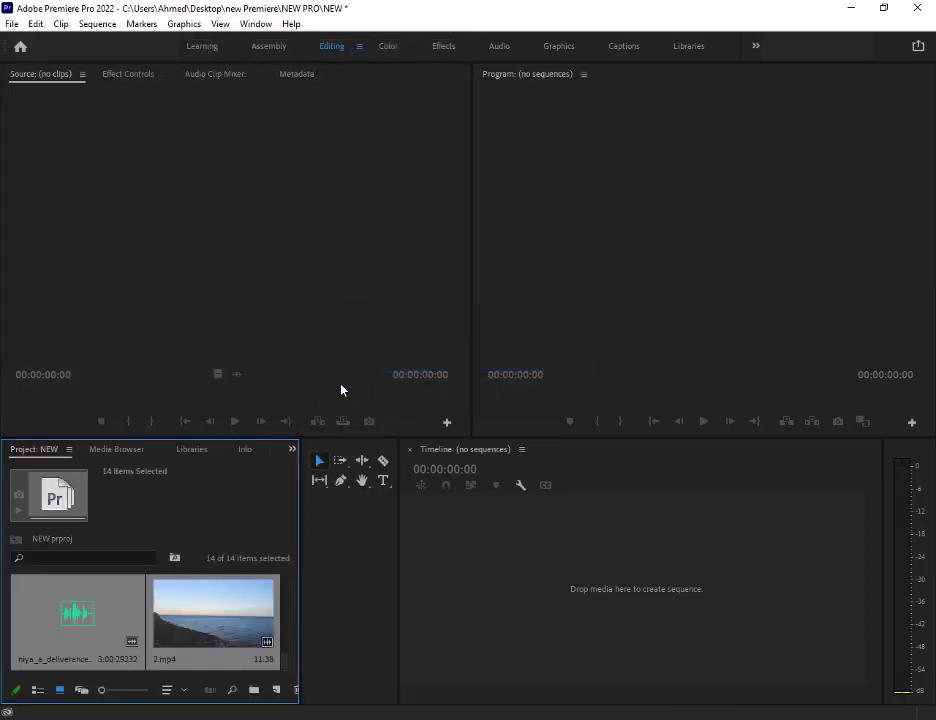
scroll(234, 622, "down", 5)
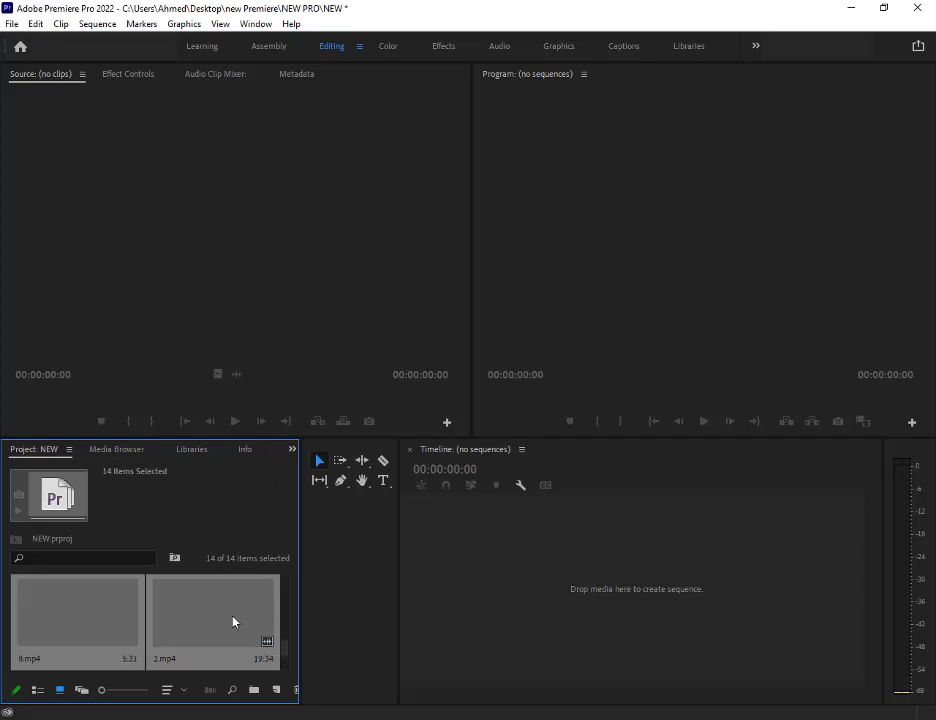
scroll(233, 620, "up", 5)
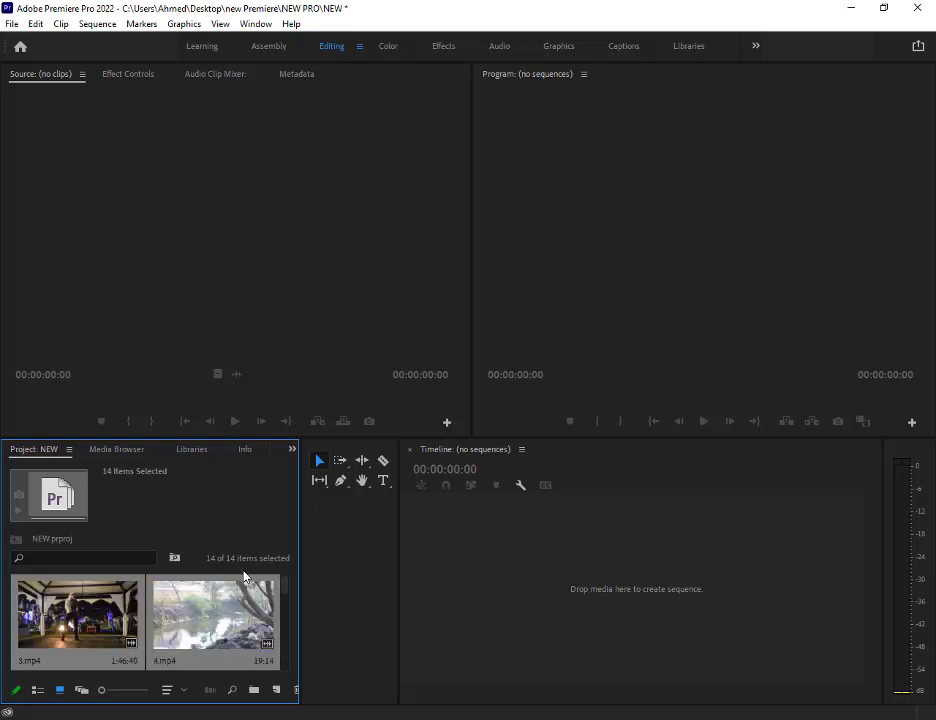
- Look over the Import command and the list of recently imported files without importing anything
left_click(9, 26)
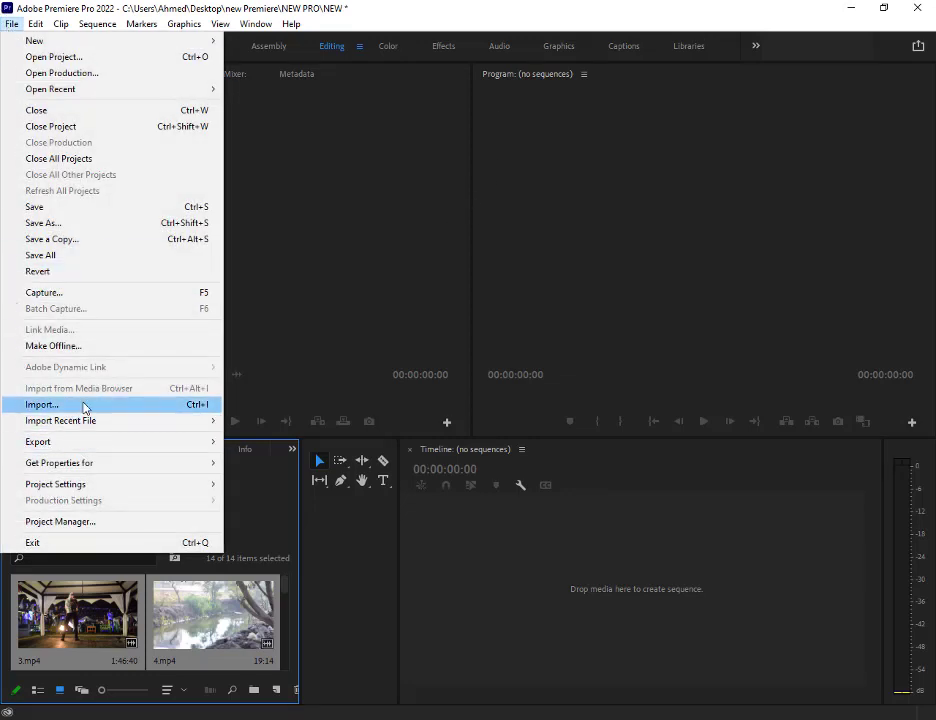
mouse_move(88, 421)
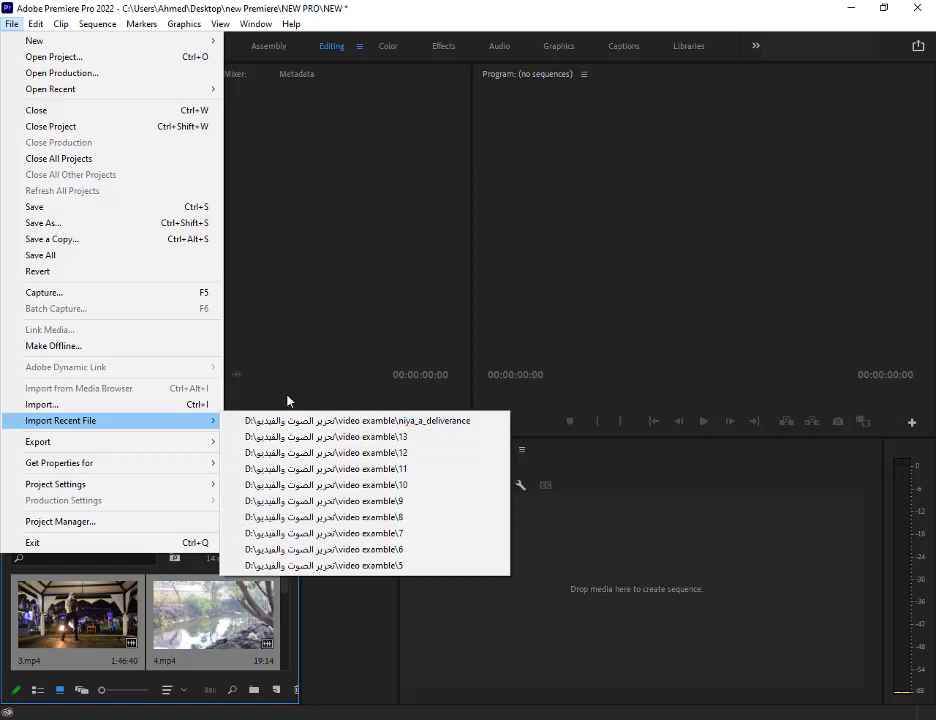
left_click(314, 306)
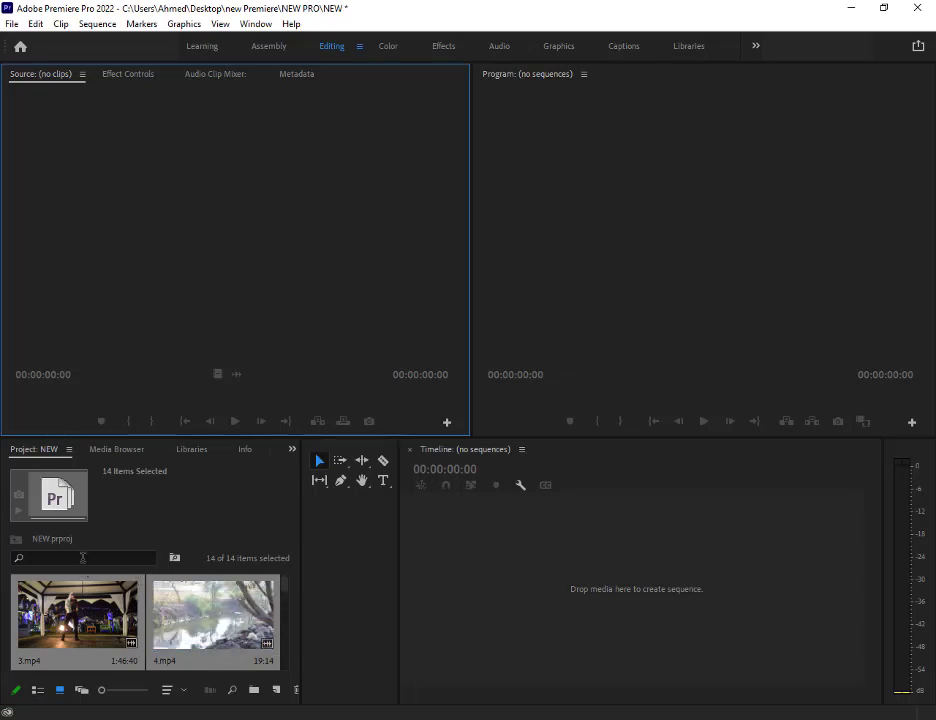
- Examine the frame size, duration, frame rate and audio details of the 3.mp4 and 4.mp4 clips
left_click(44, 487)
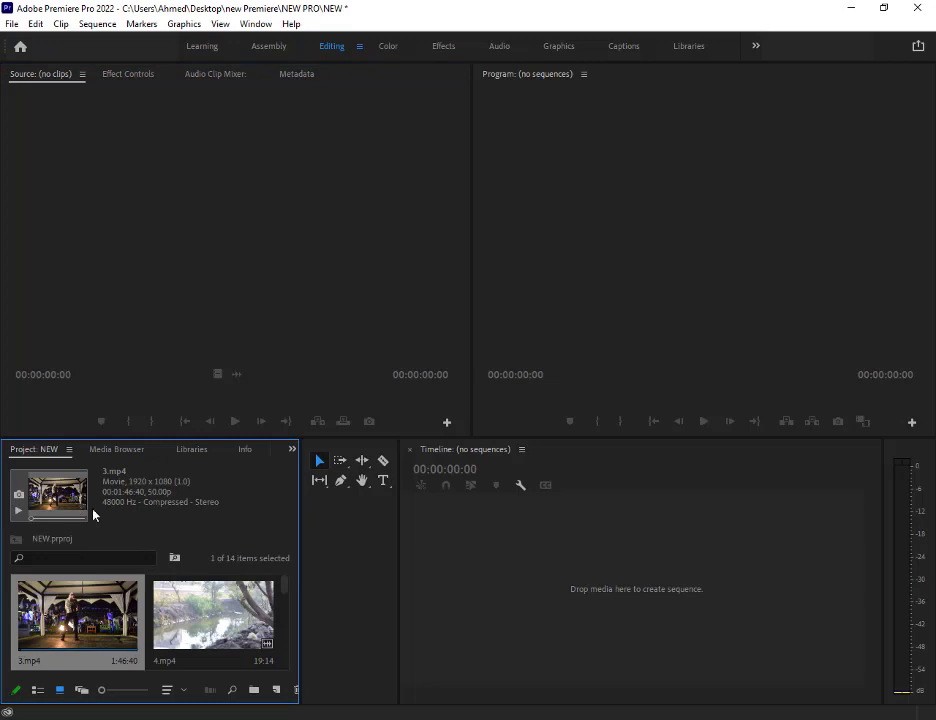
right_click(157, 531)
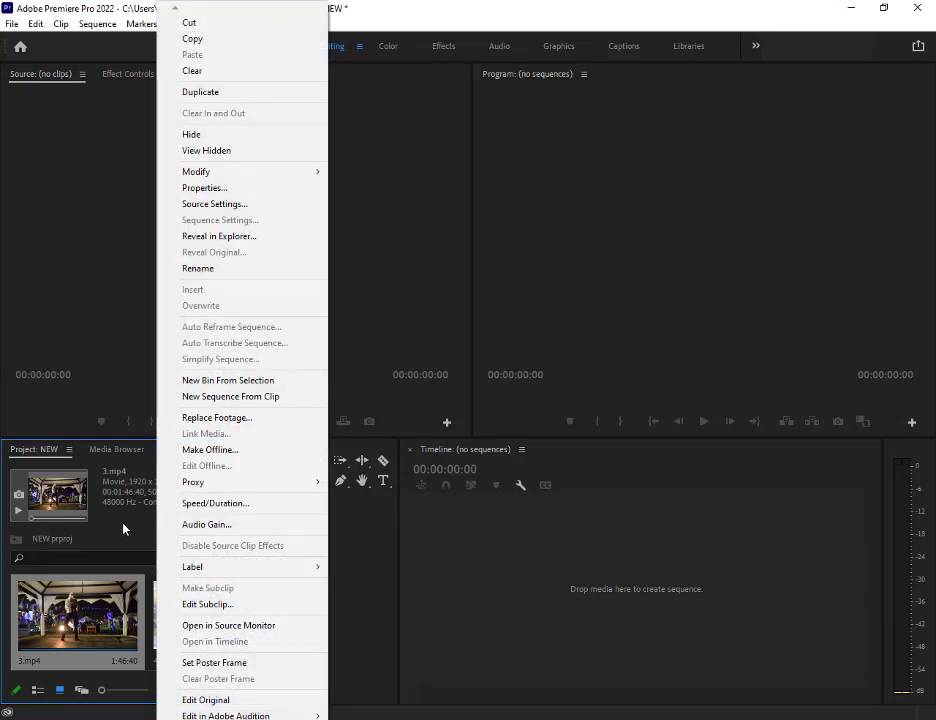
left_click(121, 526)
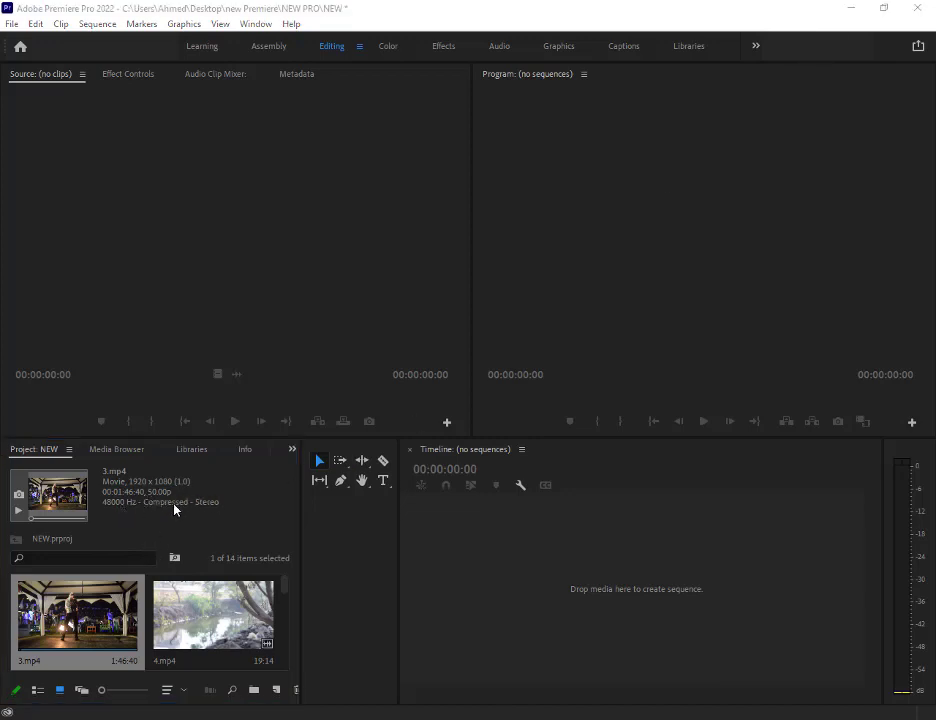
left_click(190, 621)
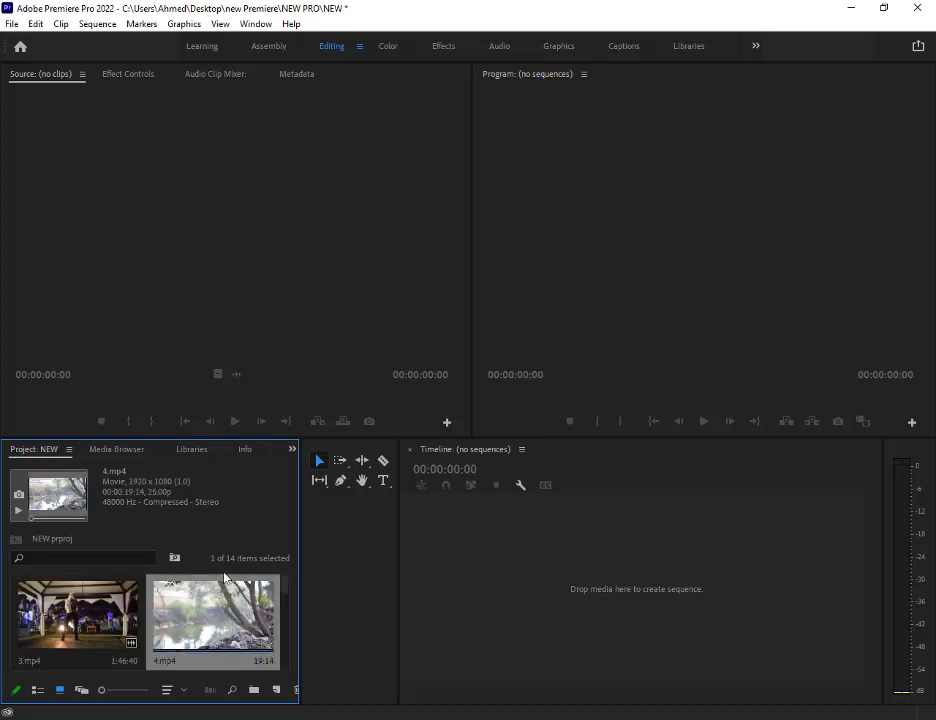
- Start a new sequence for the empty timeline and bring up its detailed settings
left_click(465, 529)
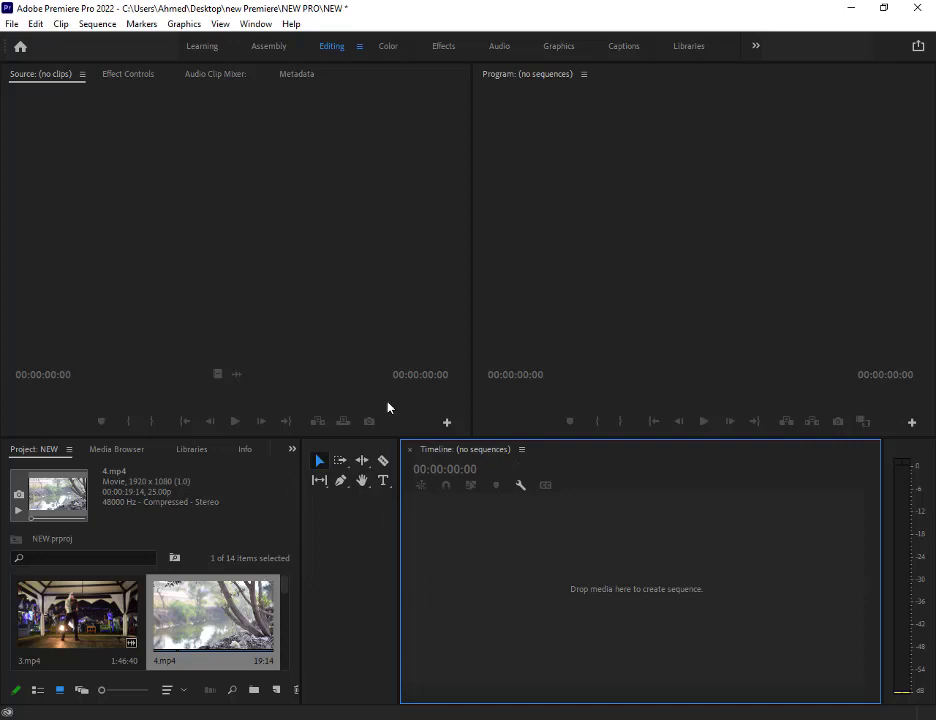
left_click(12, 23)
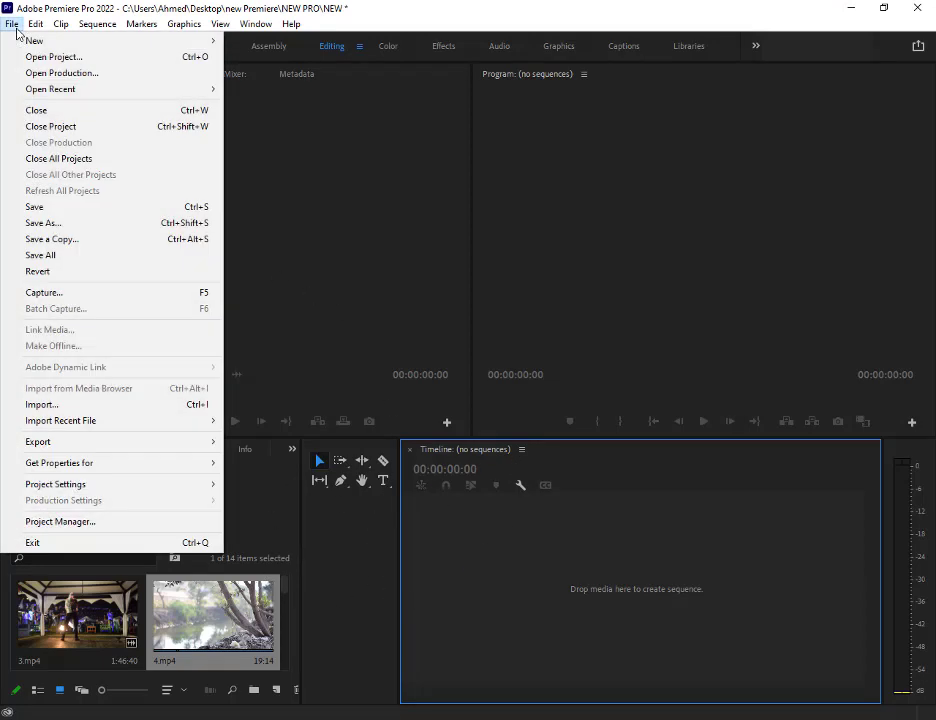
mouse_move(163, 43)
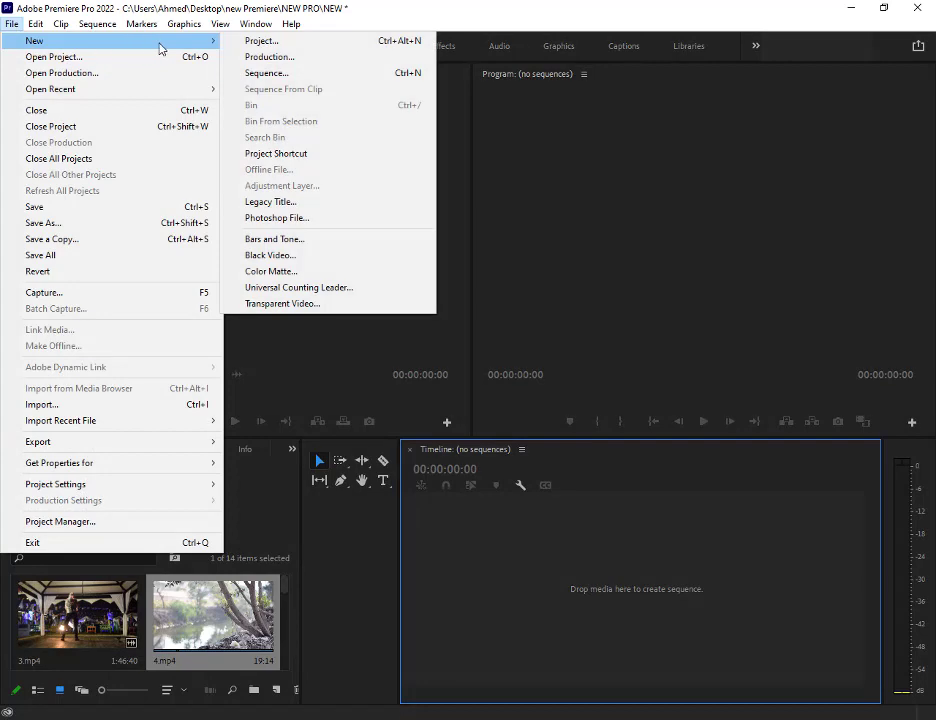
left_click(298, 76)
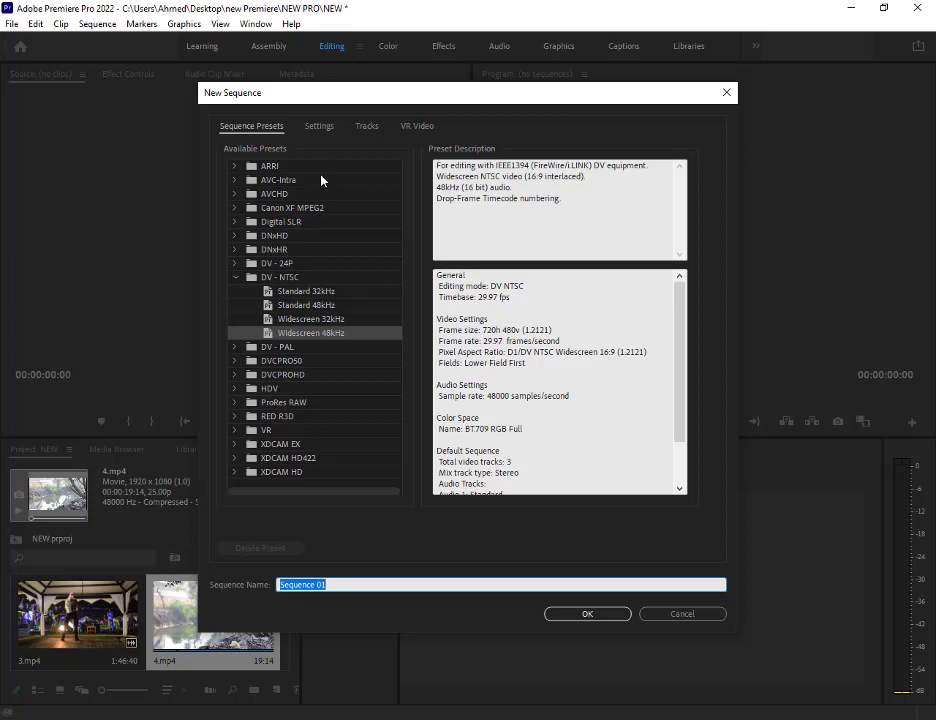
left_click(320, 127)
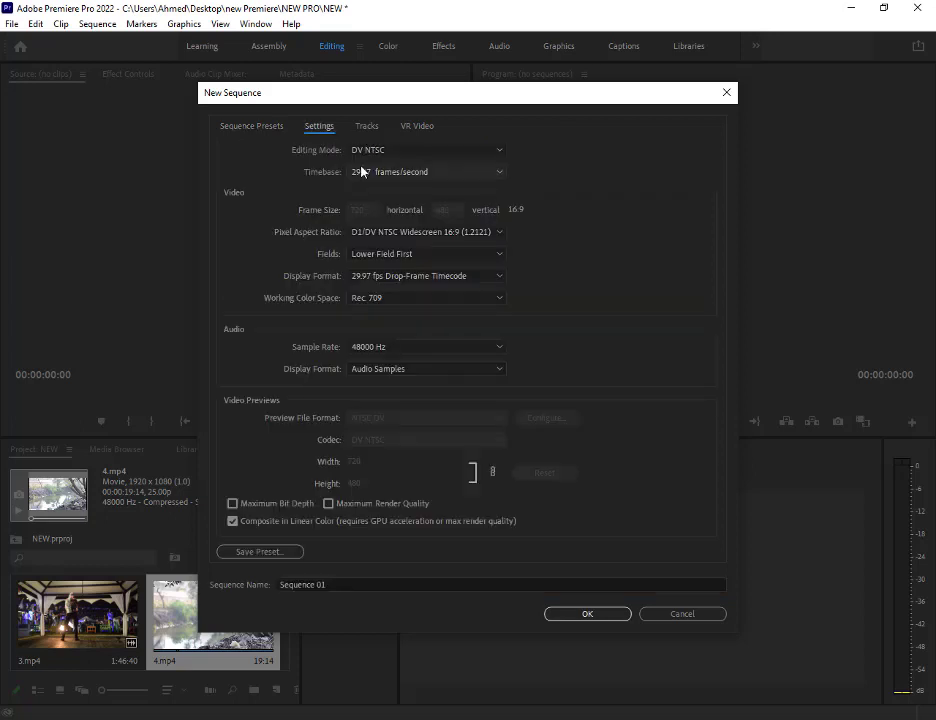
left_click(356, 172)
left_click(358, 174)
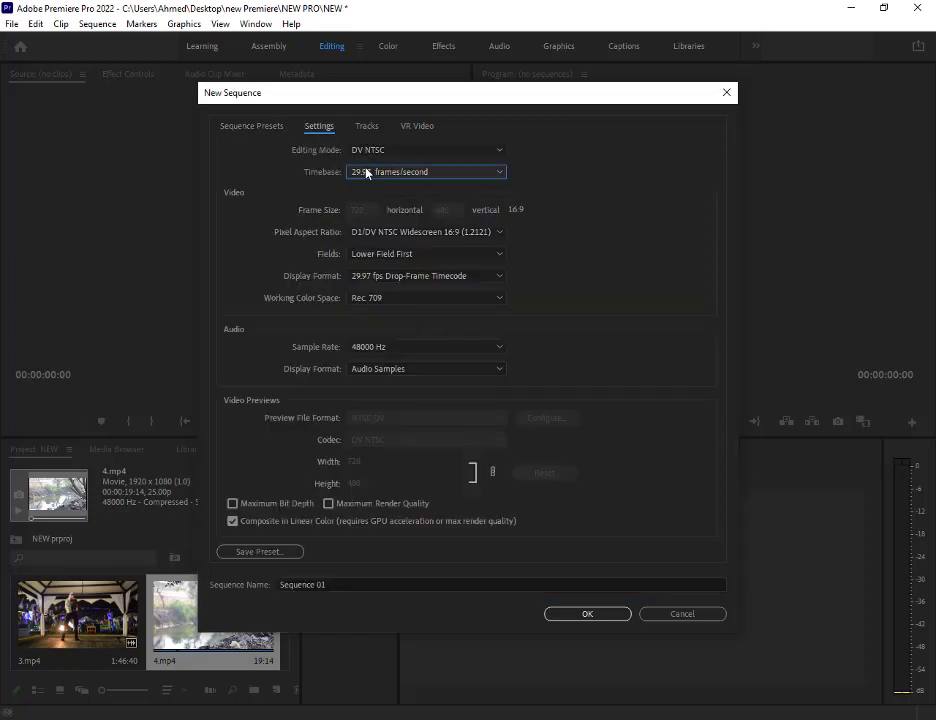
left_click(392, 253)
- Set the new sequence's editing mode to DSLR and its timebase to 25.00 frames/second
left_click(414, 152)
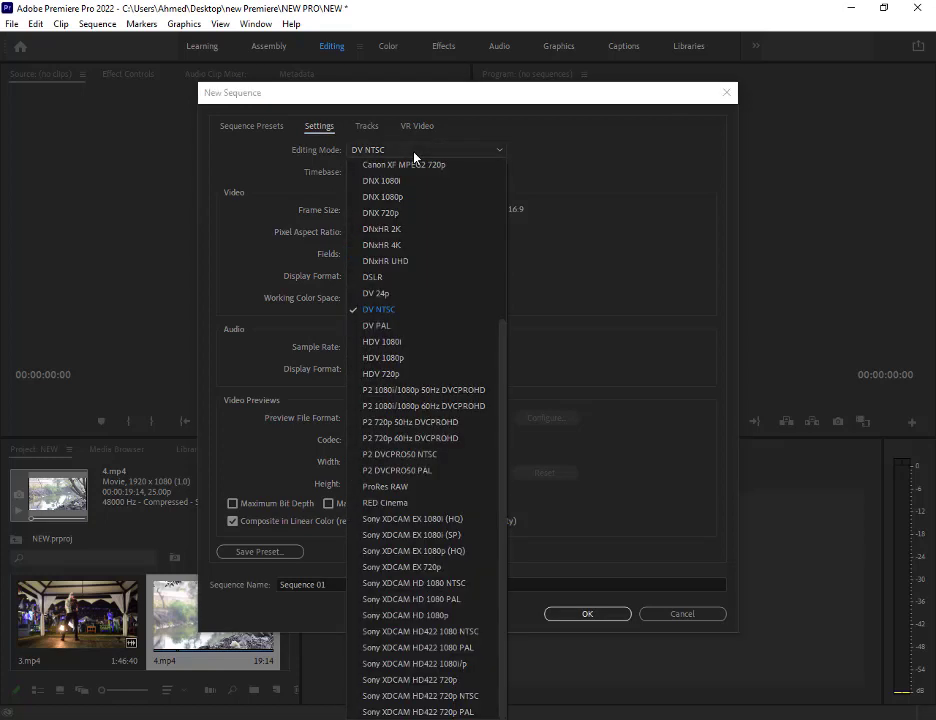
left_click(372, 277)
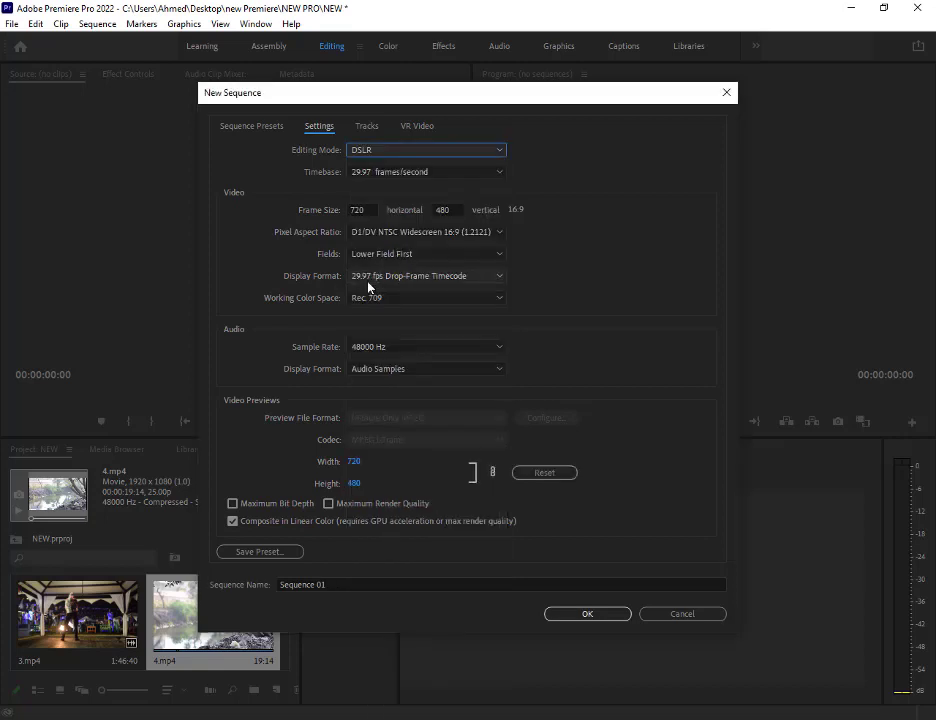
left_click(432, 172)
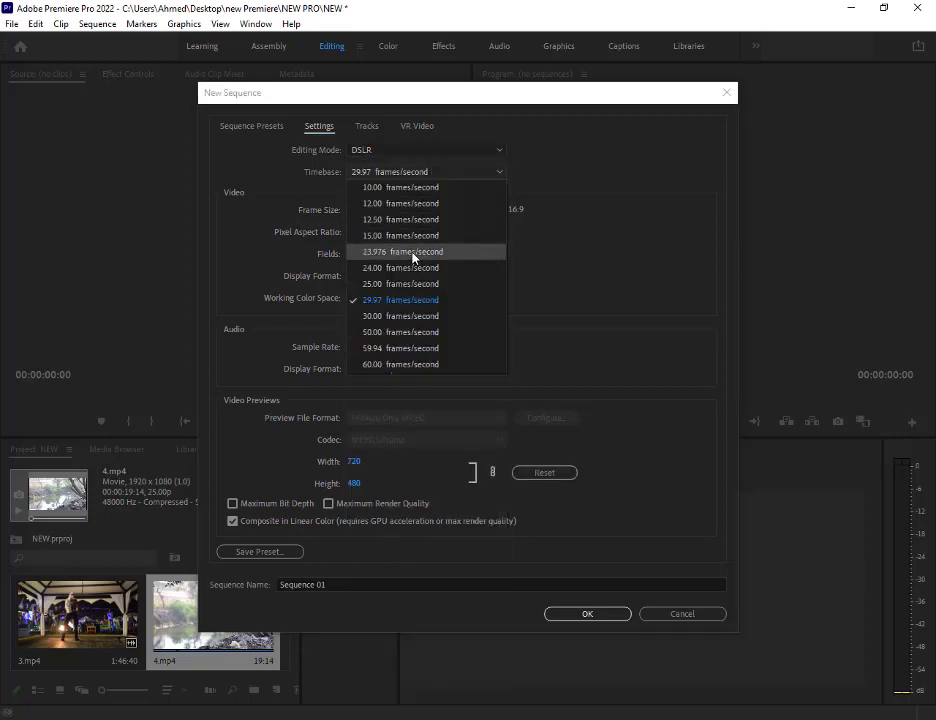
left_click(403, 284)
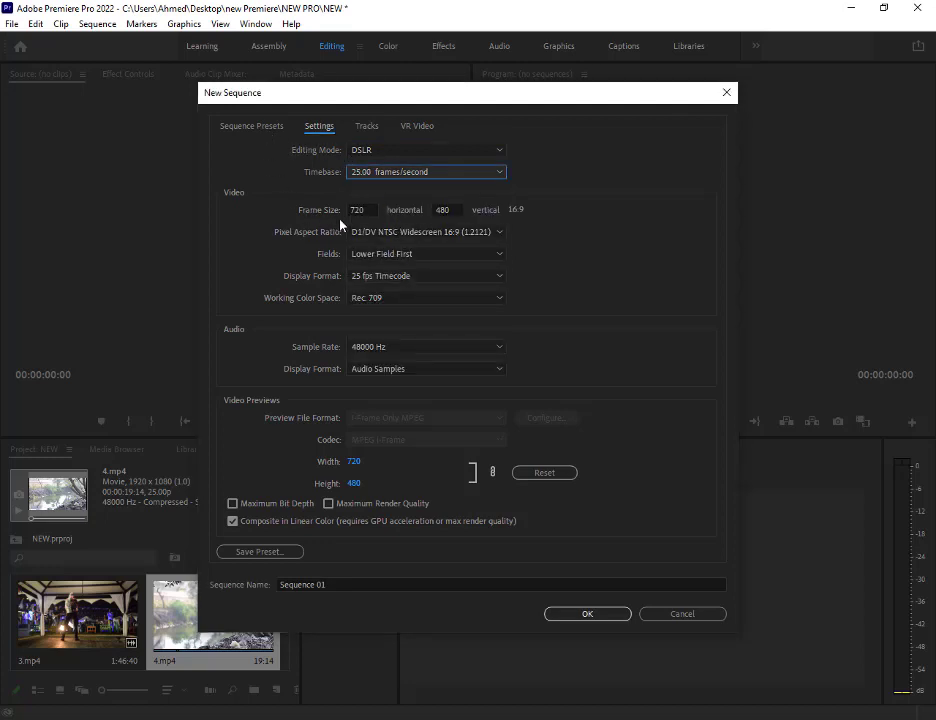
- Choose the Digital SLR 1080p preset DSLR 1080p25 for the new sequence
left_click(452, 209)
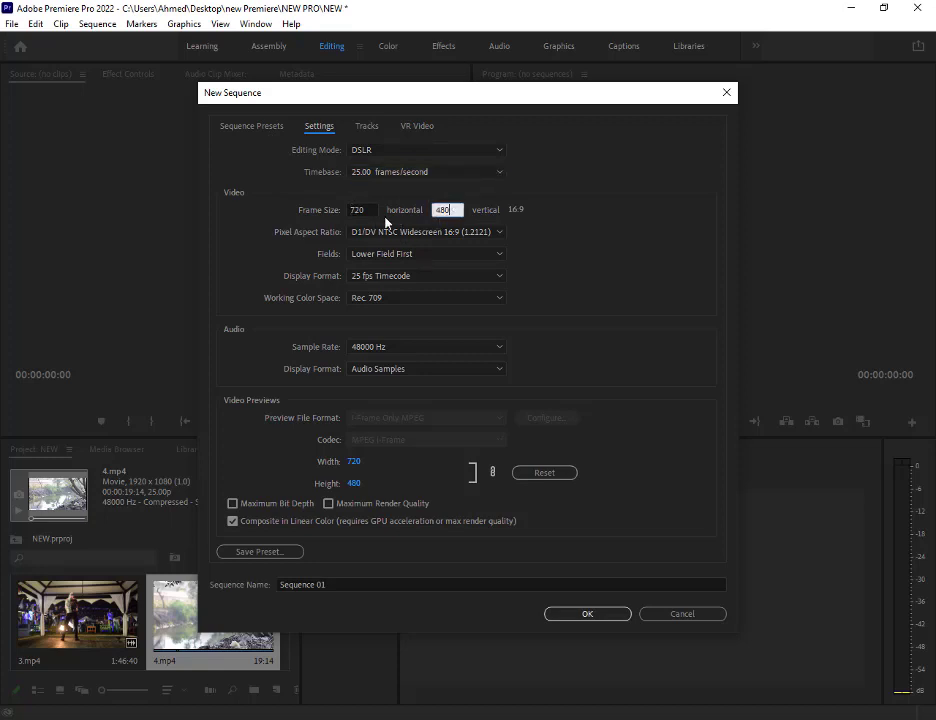
left_click(364, 210)
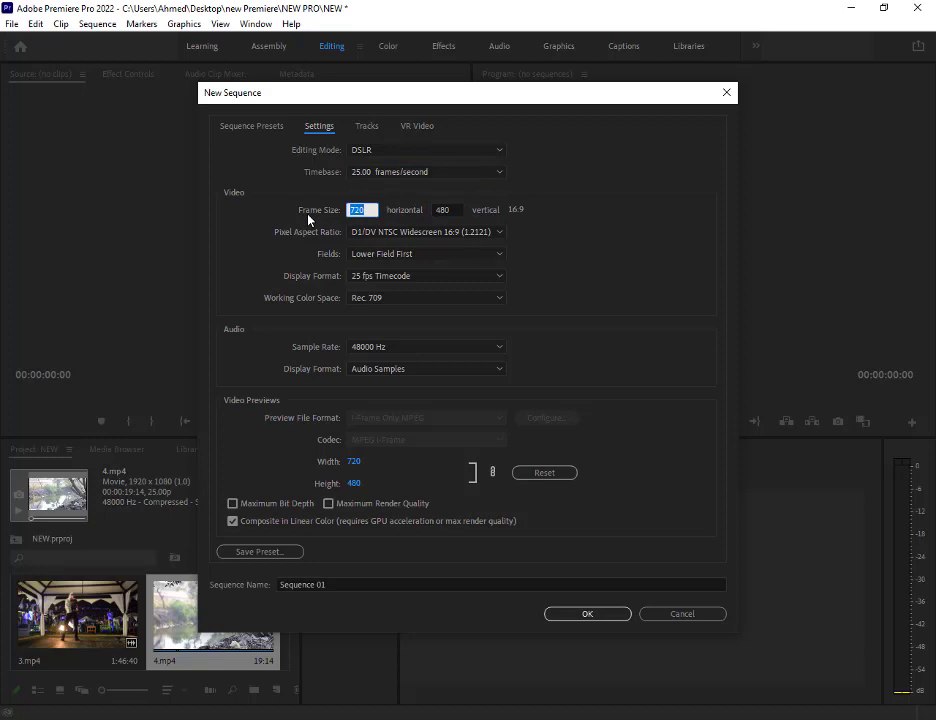
left_click(267, 129)
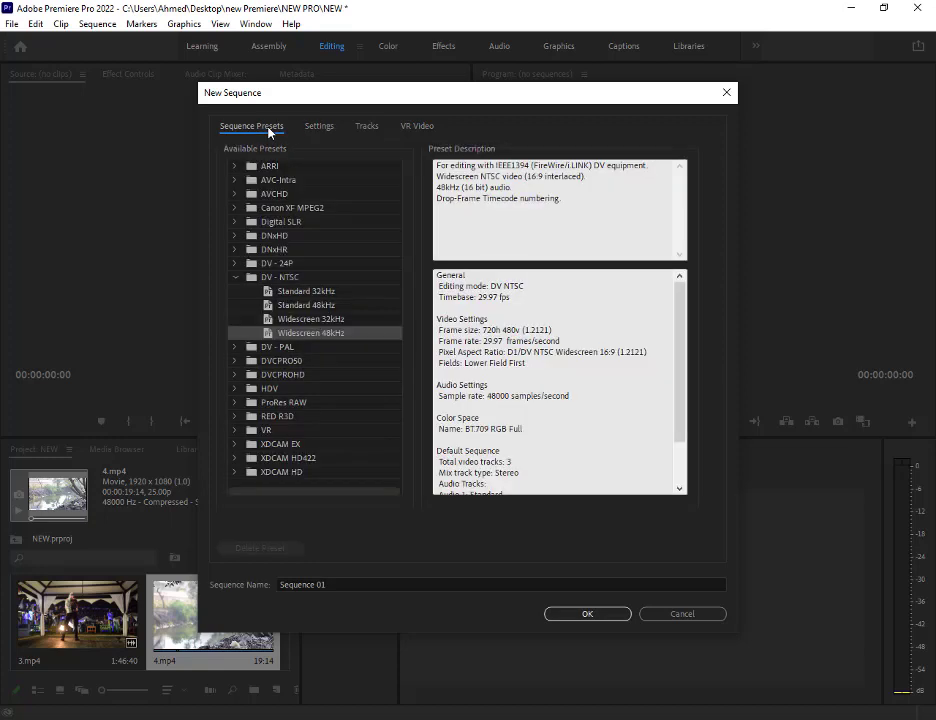
left_click(238, 222)
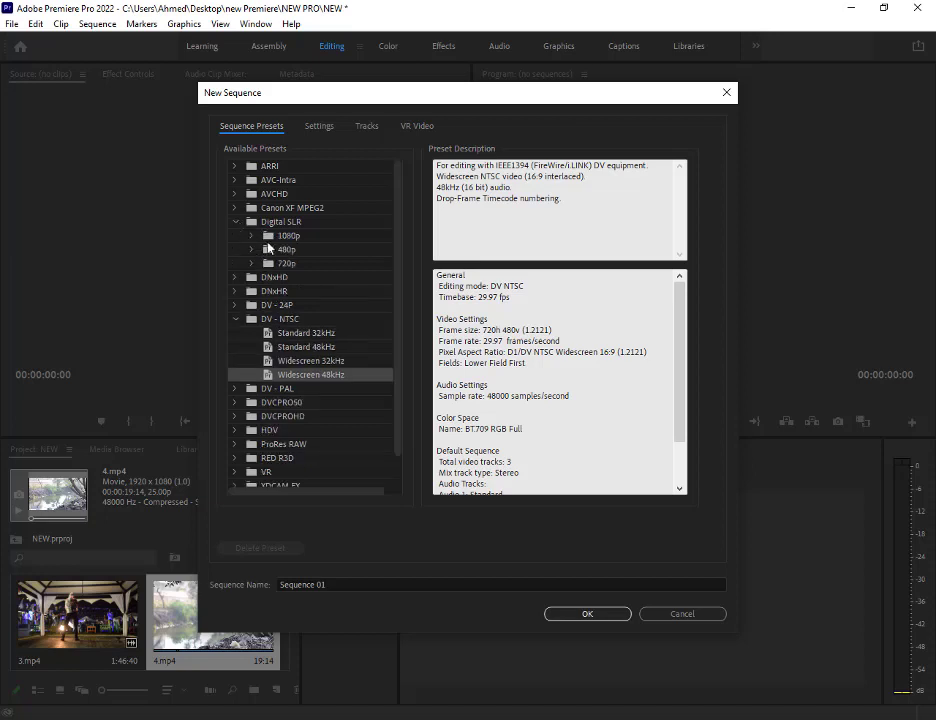
left_click(253, 238)
left_click(251, 236)
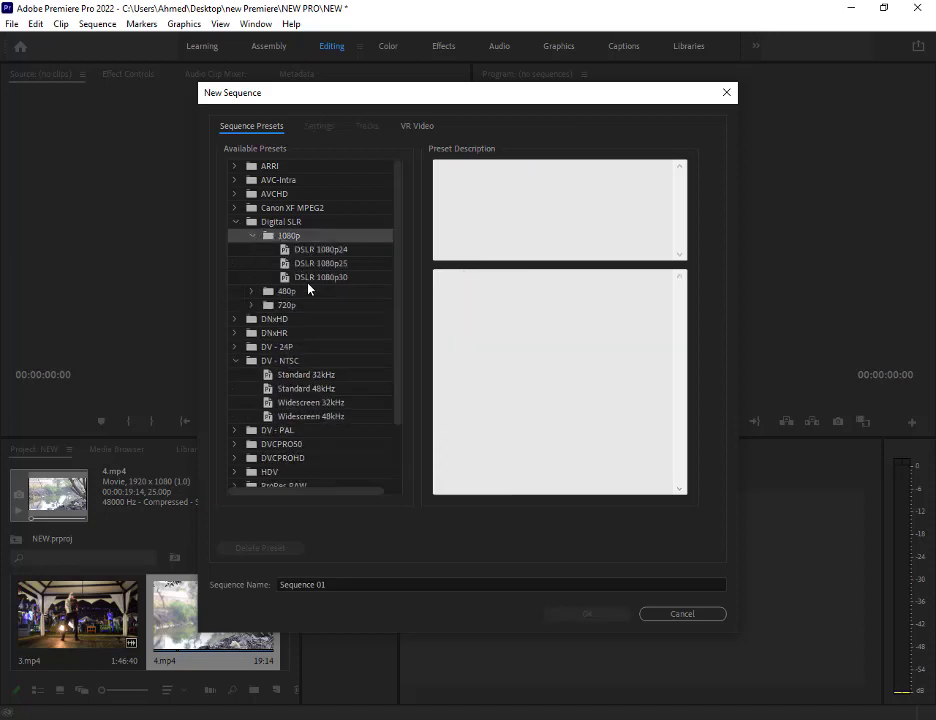
left_click(338, 264)
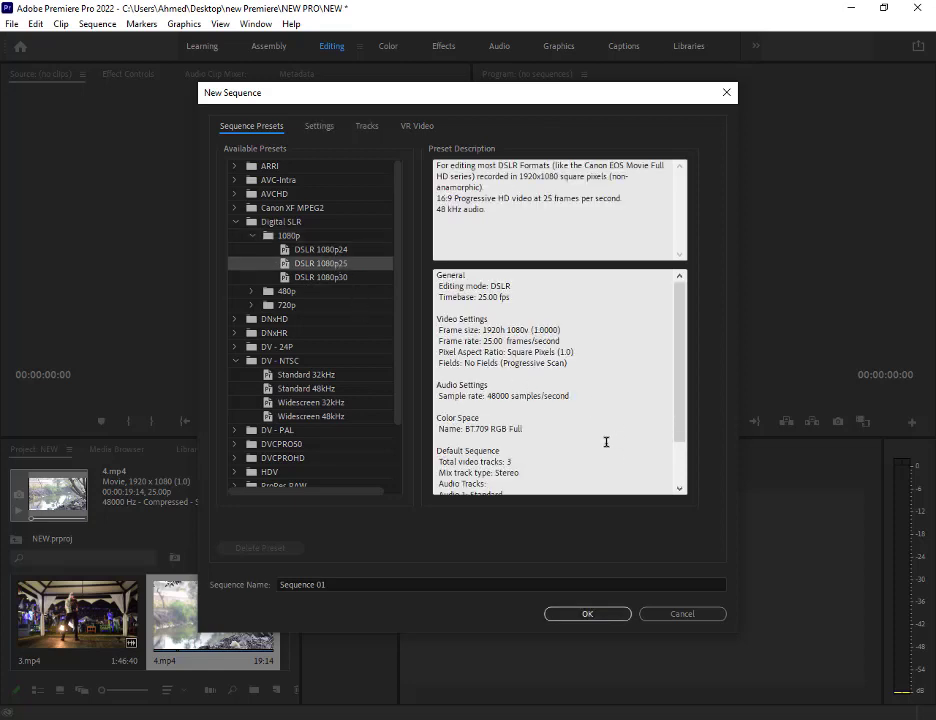
- Name the sequence "new" and create it
left_click(351, 580)
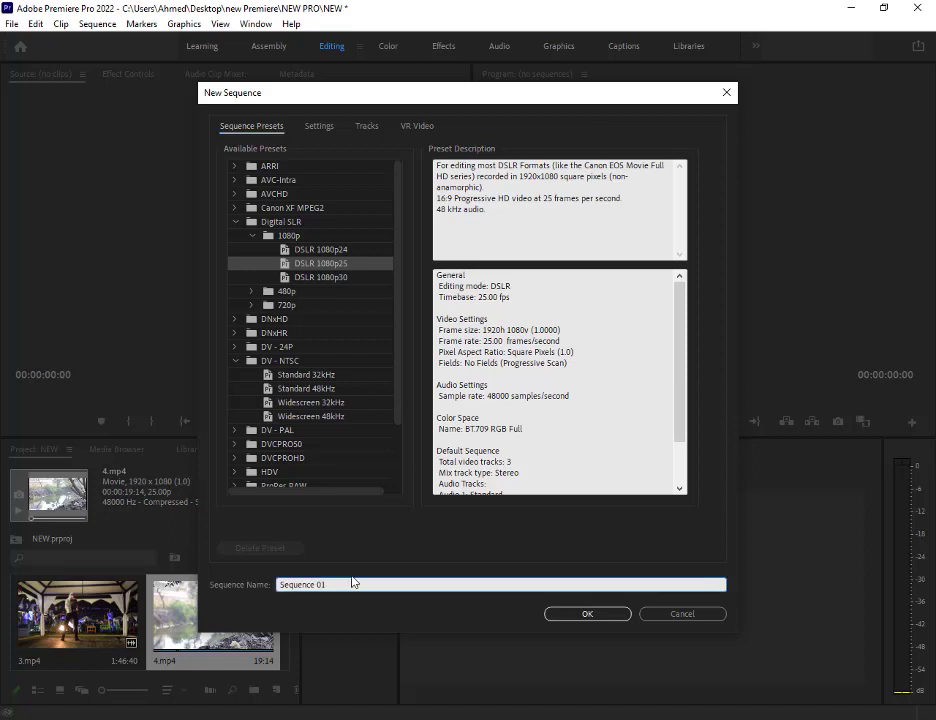
key("BackSpace")
key("BackSpace")
key("BackSpace")
key("BackSpace")
key("BackSpace")
key("BackSpace")
type("new")
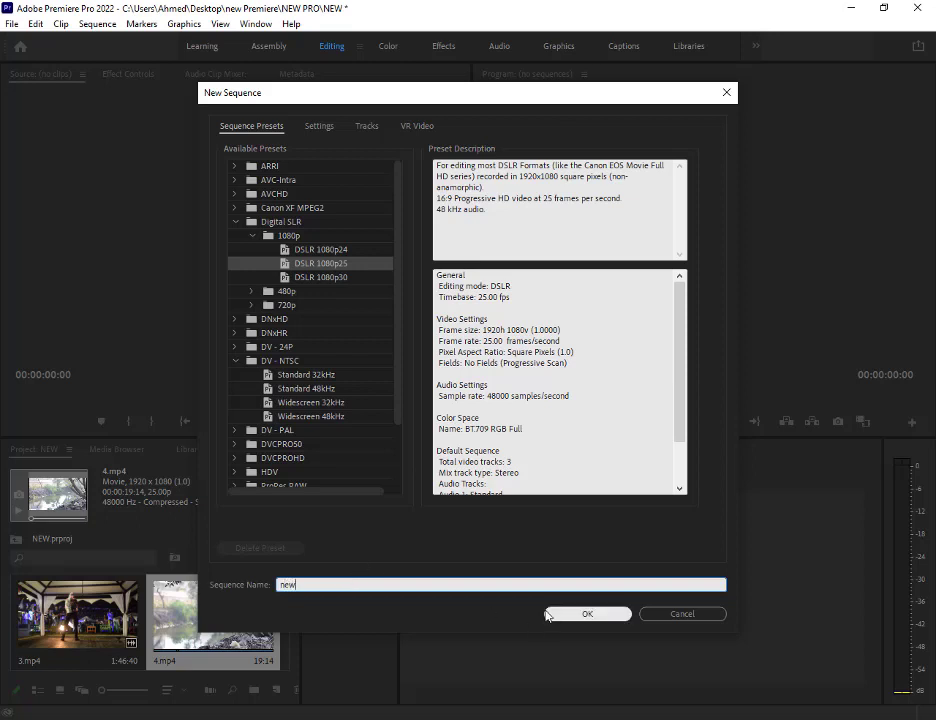
left_click(551, 614)
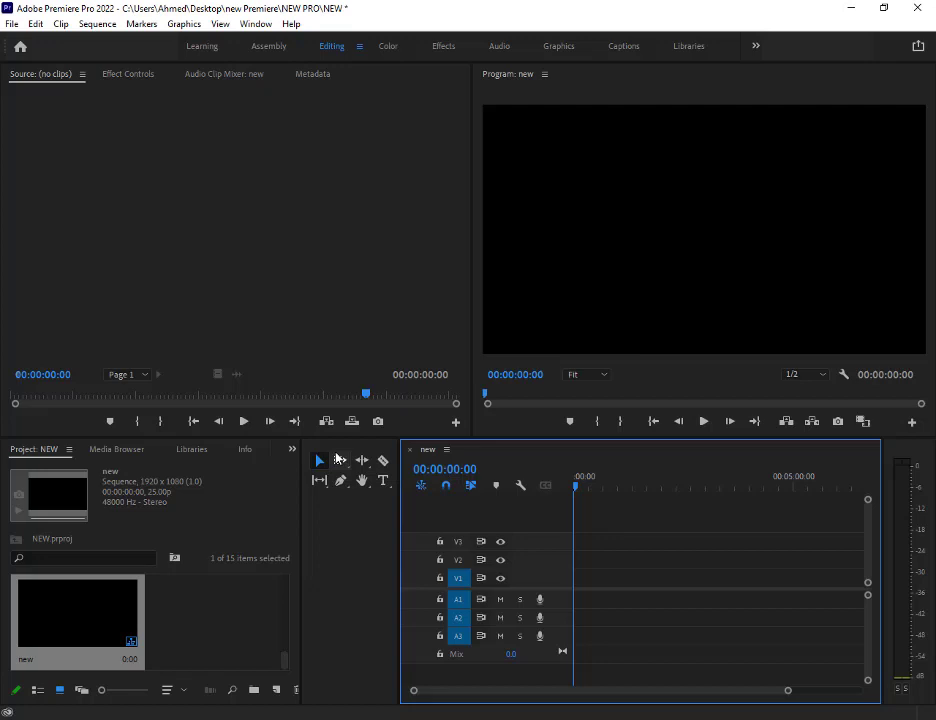
- Close the sequence named "new" and delete it from the project
left_click(410, 450)
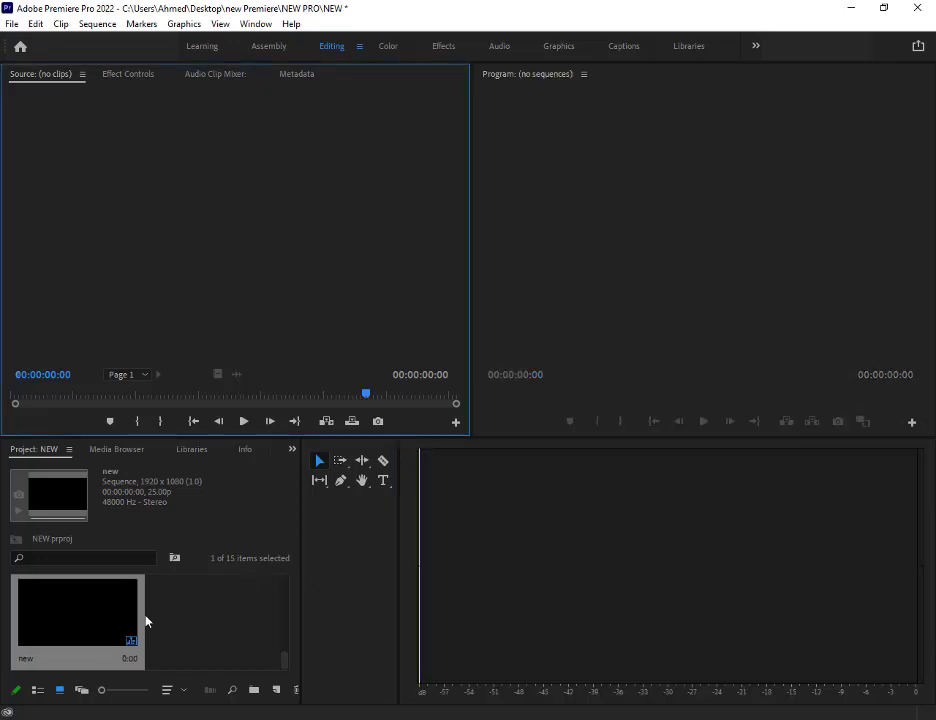
scroll(144, 620, "up", 2)
scroll(145, 625, "down", 2)
left_click(96, 622)
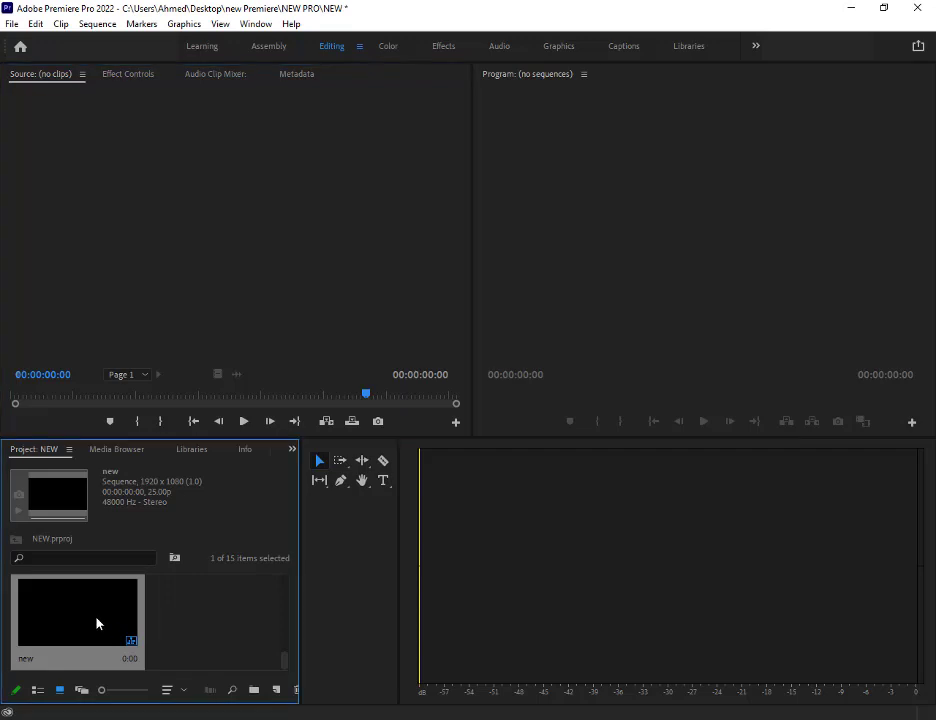
key("Delete")
scroll(203, 618, "up", 5)
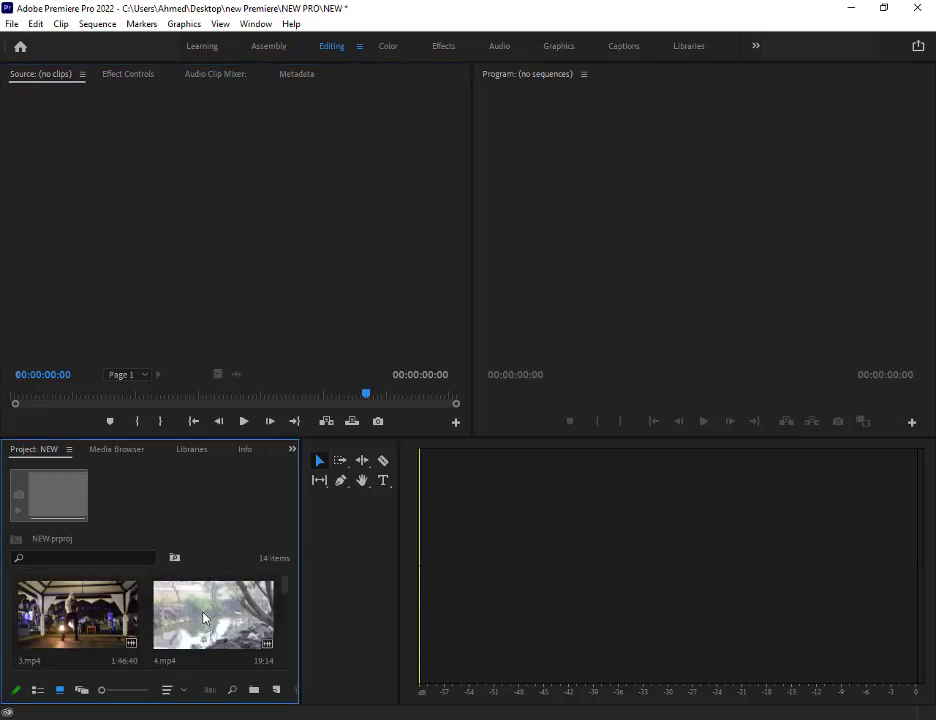
- Bring back the Timeline panel and create a sequence from the 4.mp4 clip
left_click(203, 618)
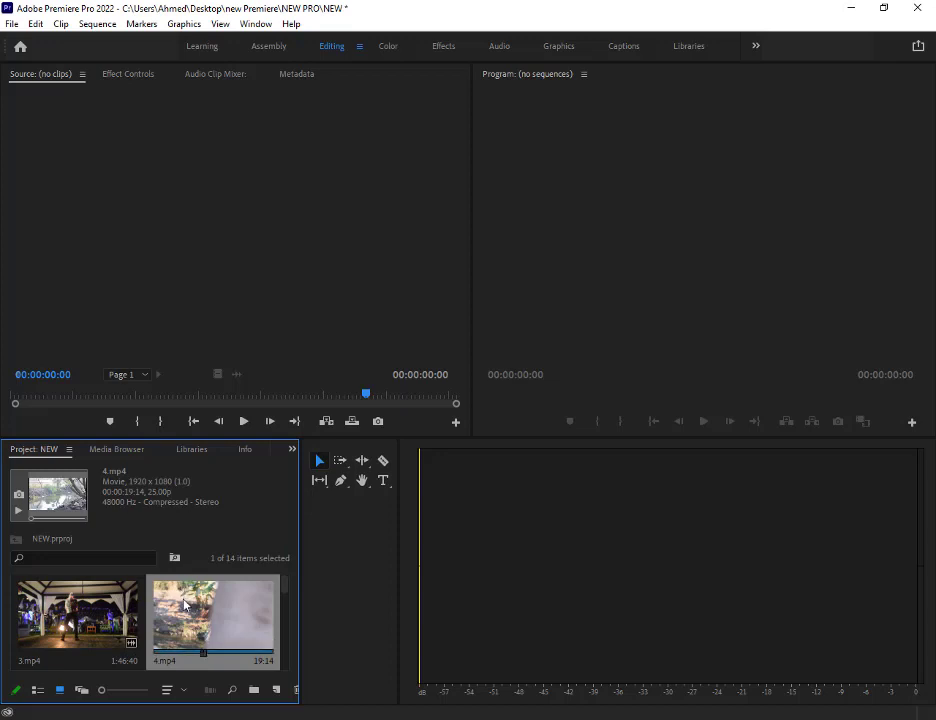
left_click_drag(184, 604, 244, 620)
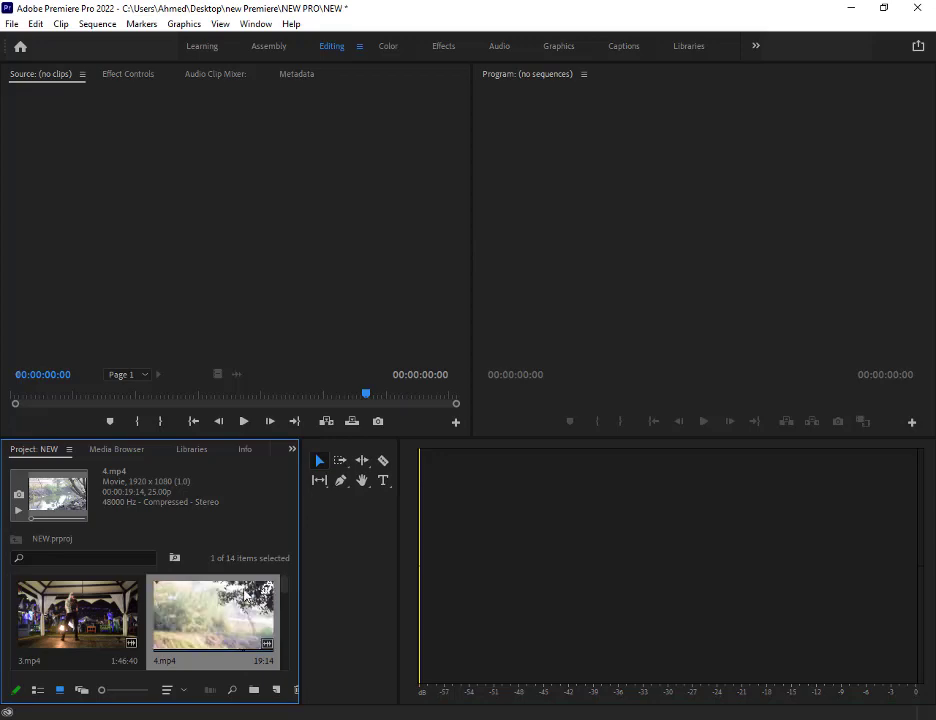
left_click(145, 24)
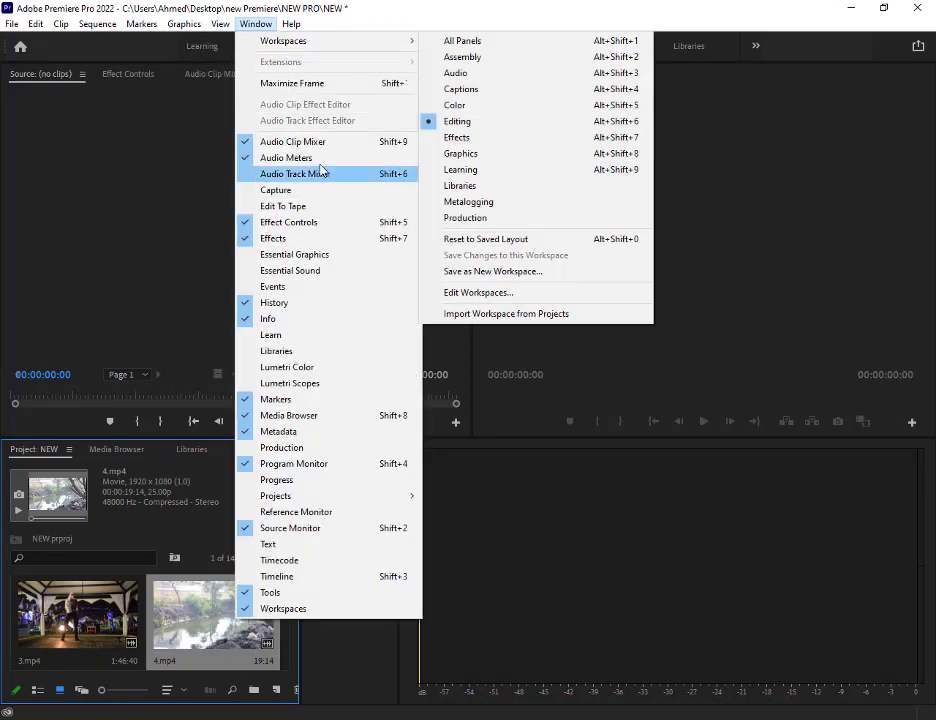
left_click(296, 578)
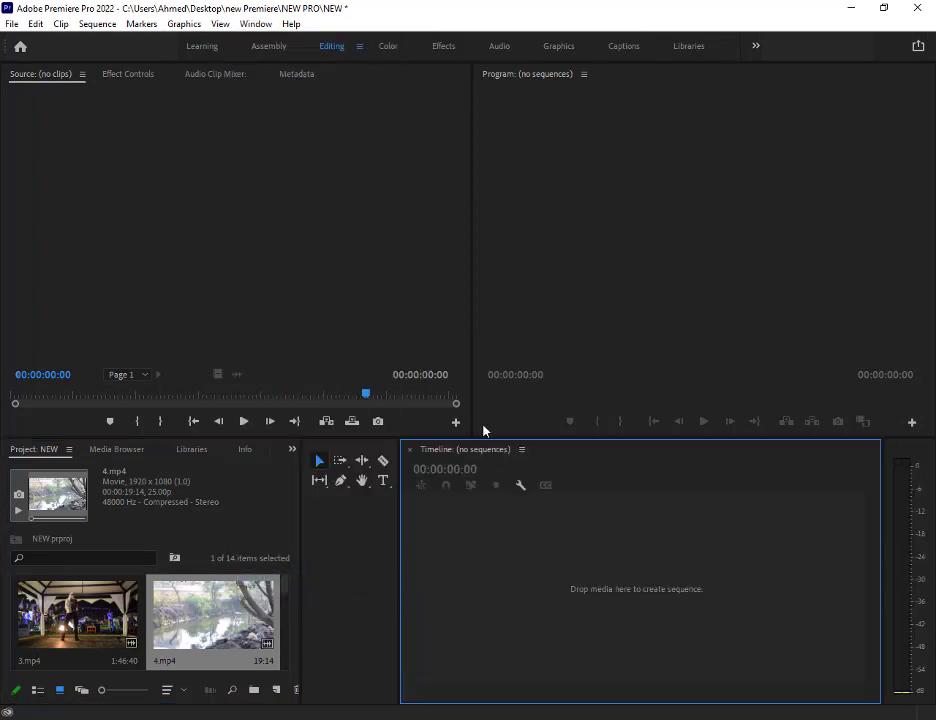
left_click_drag(183, 654, 535, 555)
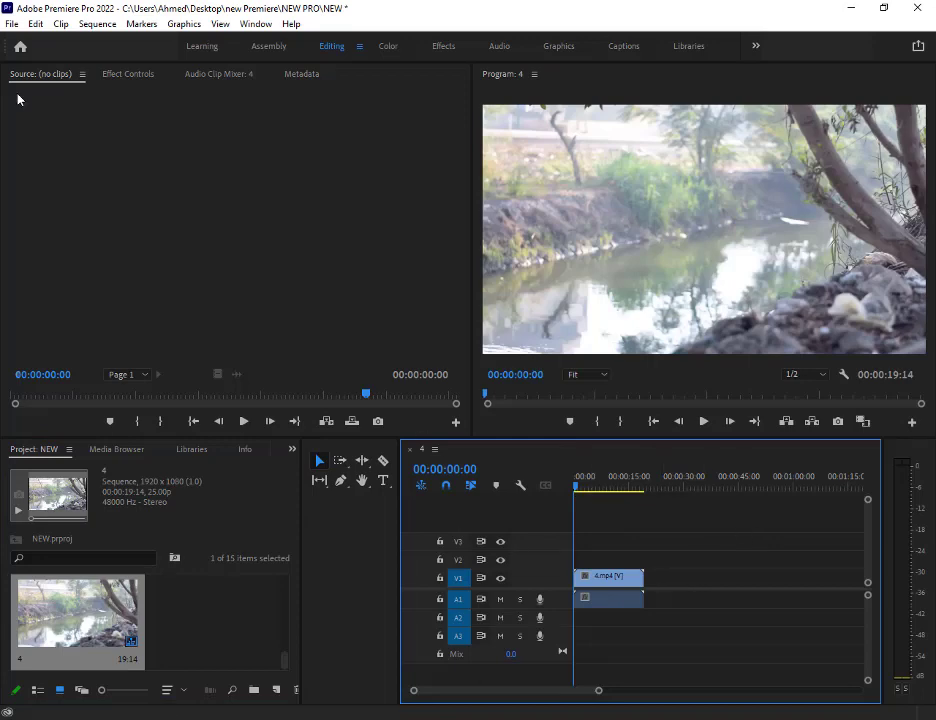
- Review the settings of the sequence made from 4.mp4 and preview about ten seconds of it in the Program monitor
left_click(116, 28)
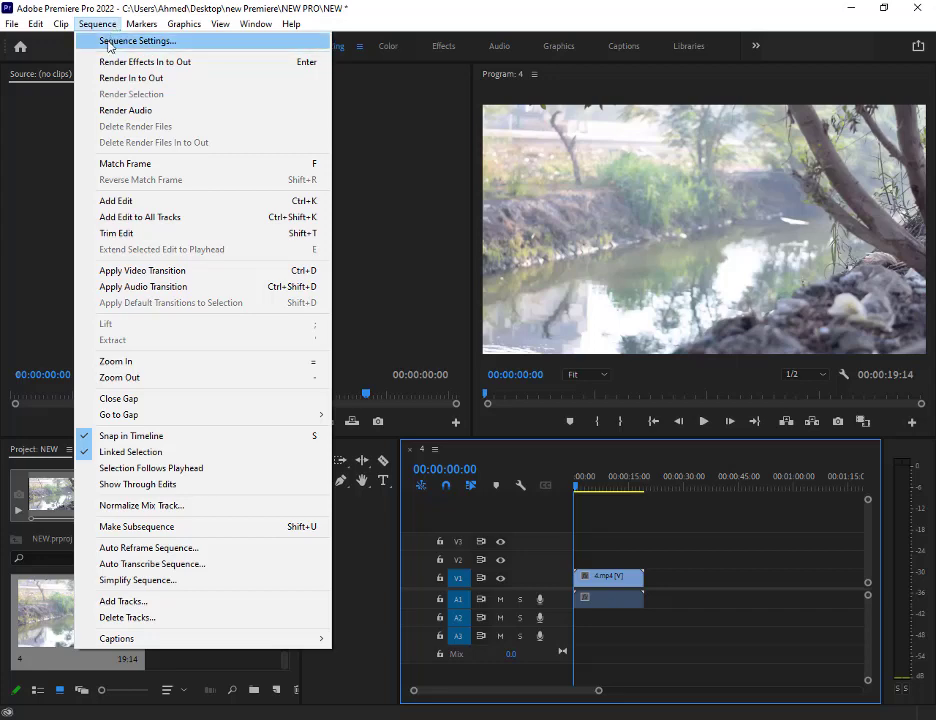
left_click(82, 41)
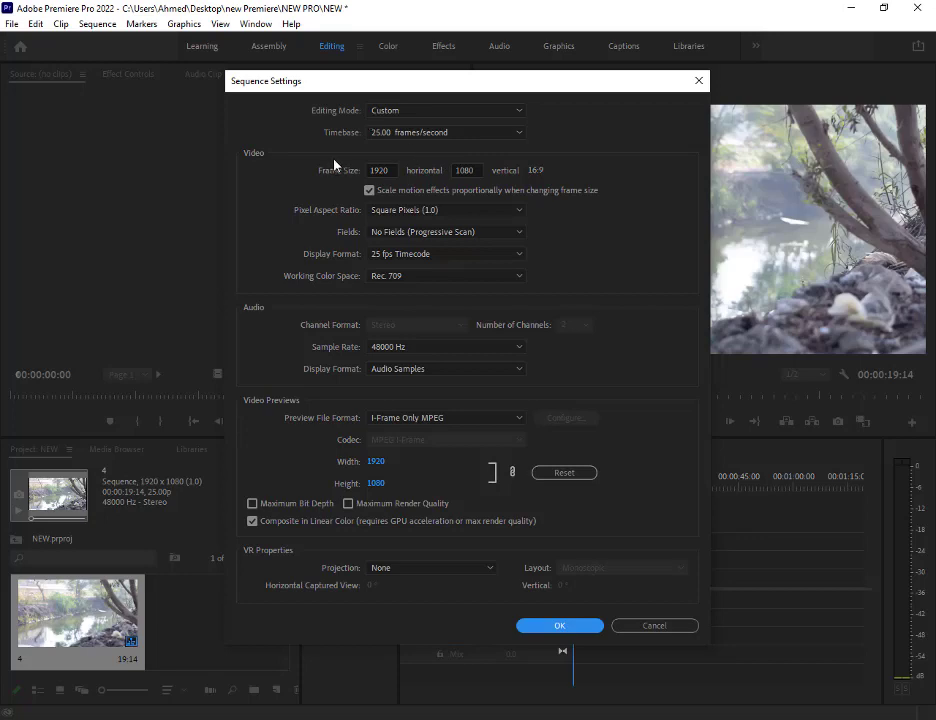
left_click(563, 625)
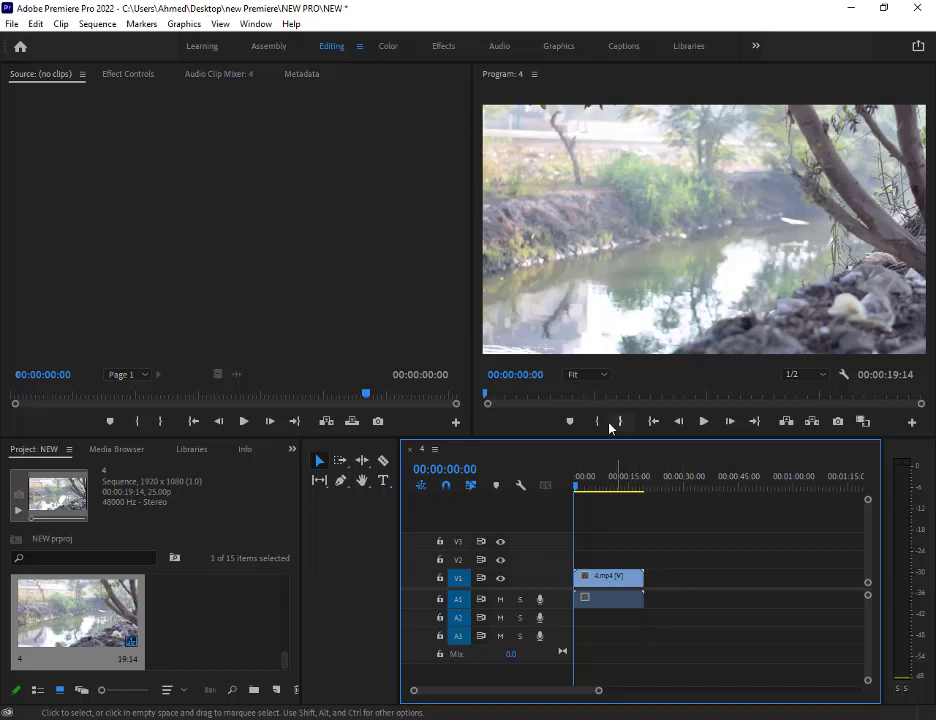
left_click(711, 423)
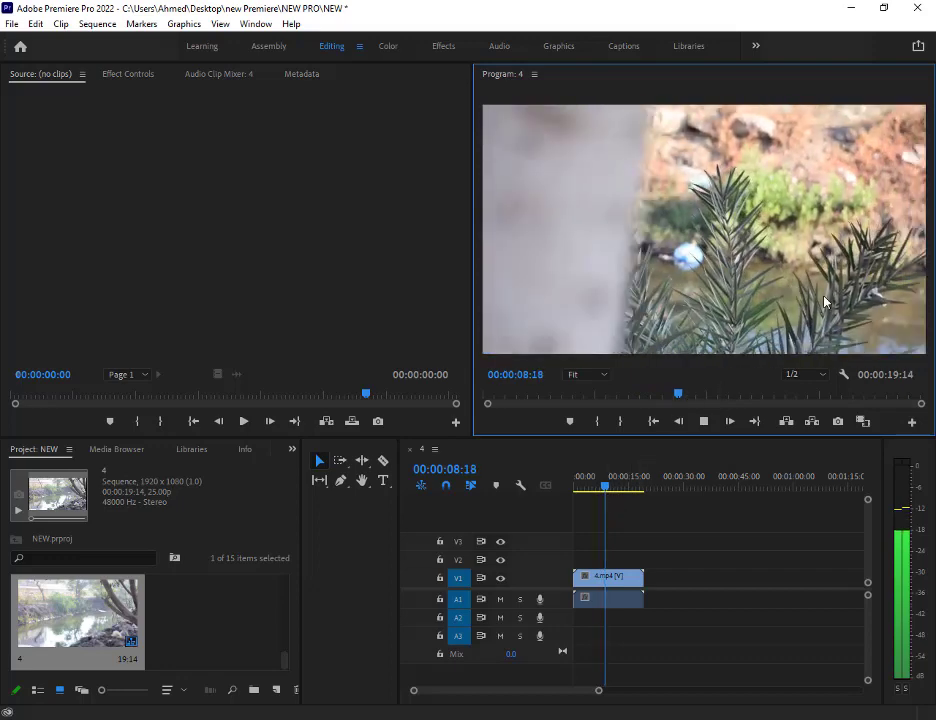
left_click(702, 424)
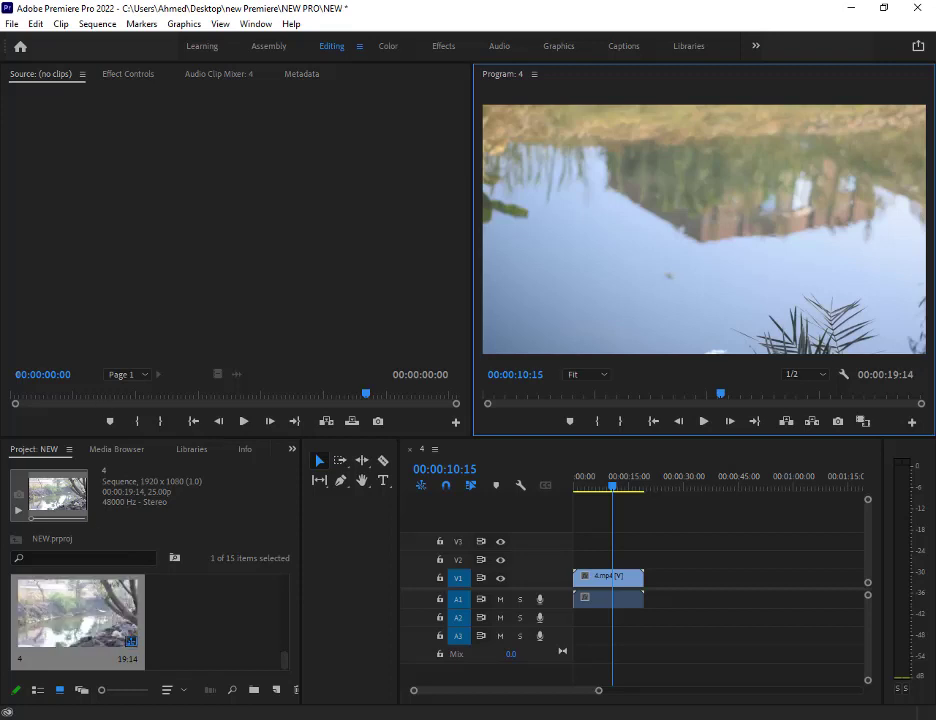
- Load sequence 4 into the Source monitor and play its first three seconds or so
left_click_drag(30, 492, 116, 317)
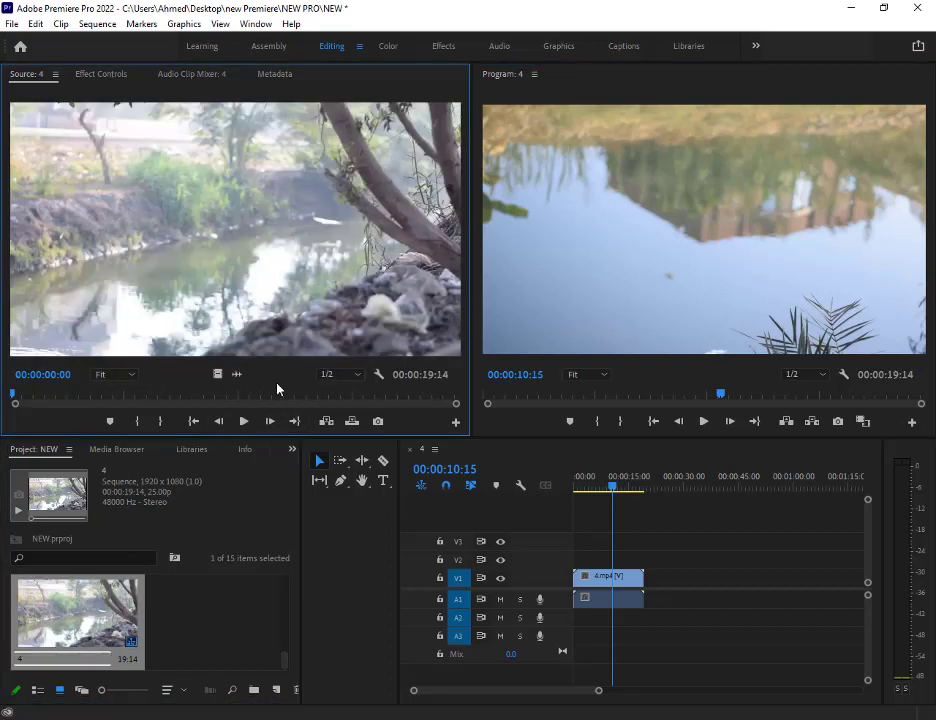
left_click(245, 423)
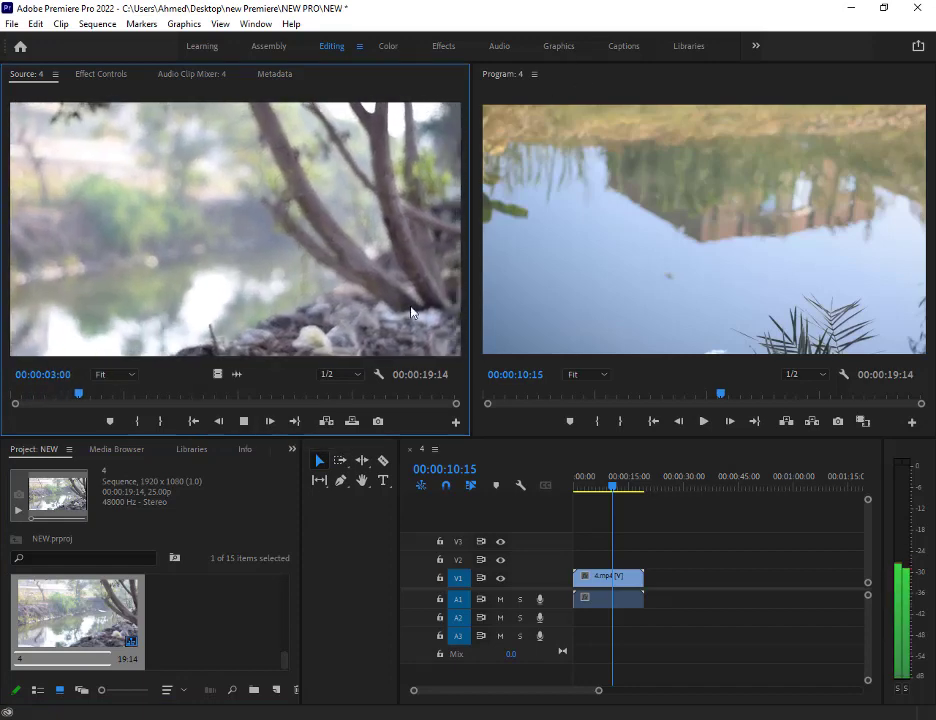
left_click(655, 244)
left_click(262, 237)
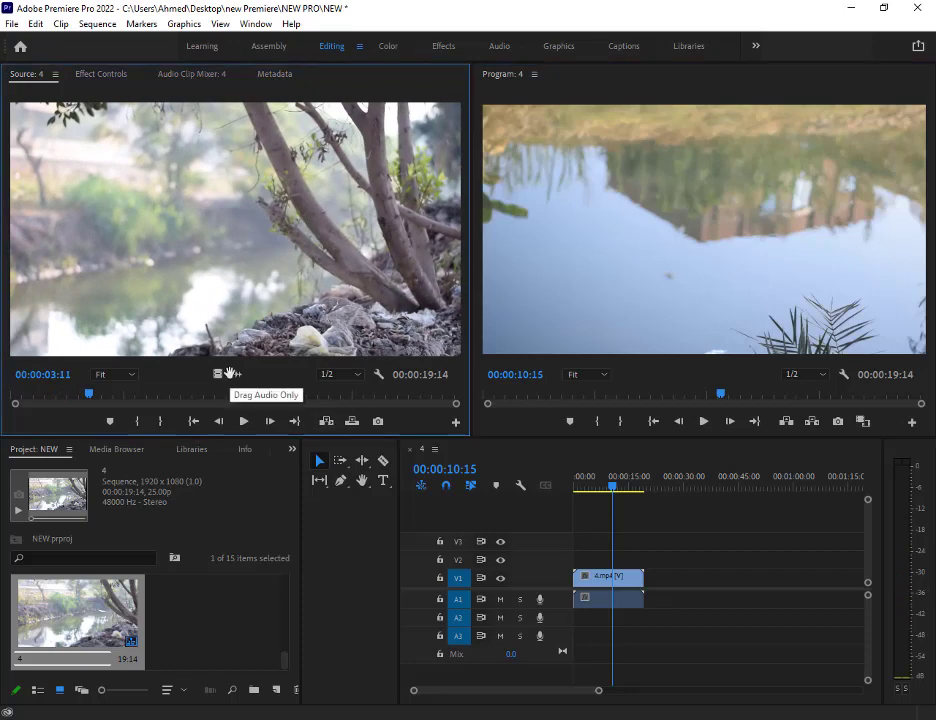
- Maximize the Tools panel and the Project panel in turn, restoring the layout after each
left_click(200, 518)
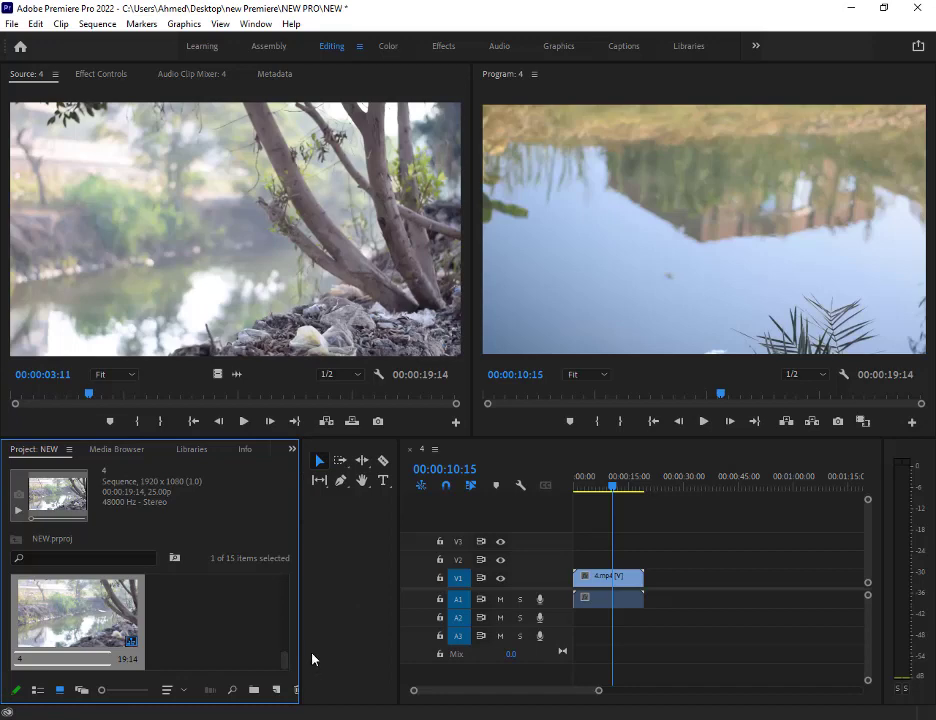
key("grave")
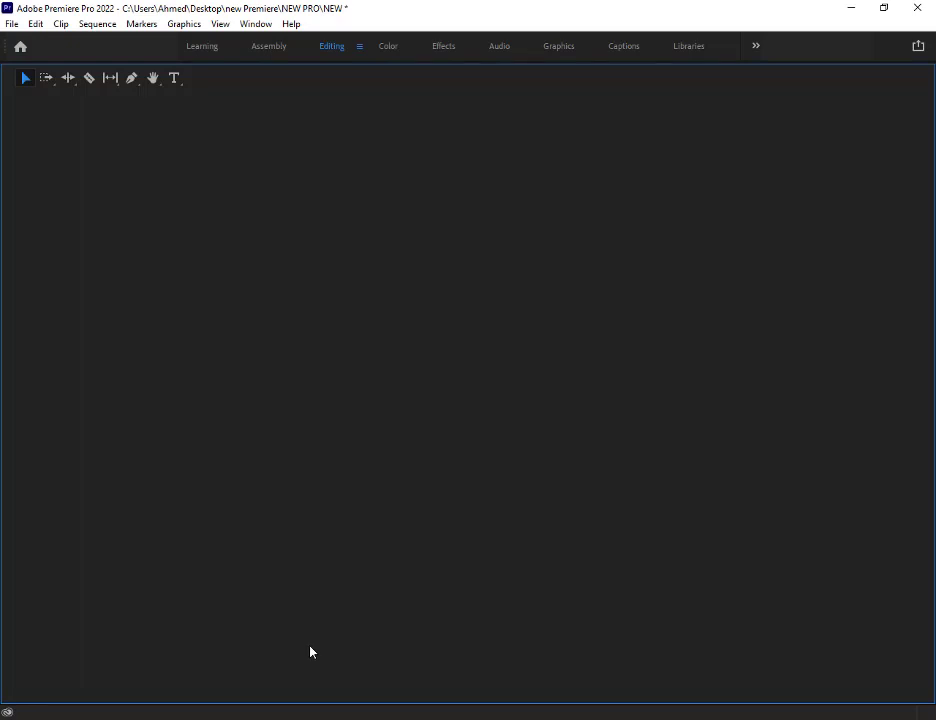
key("grave")
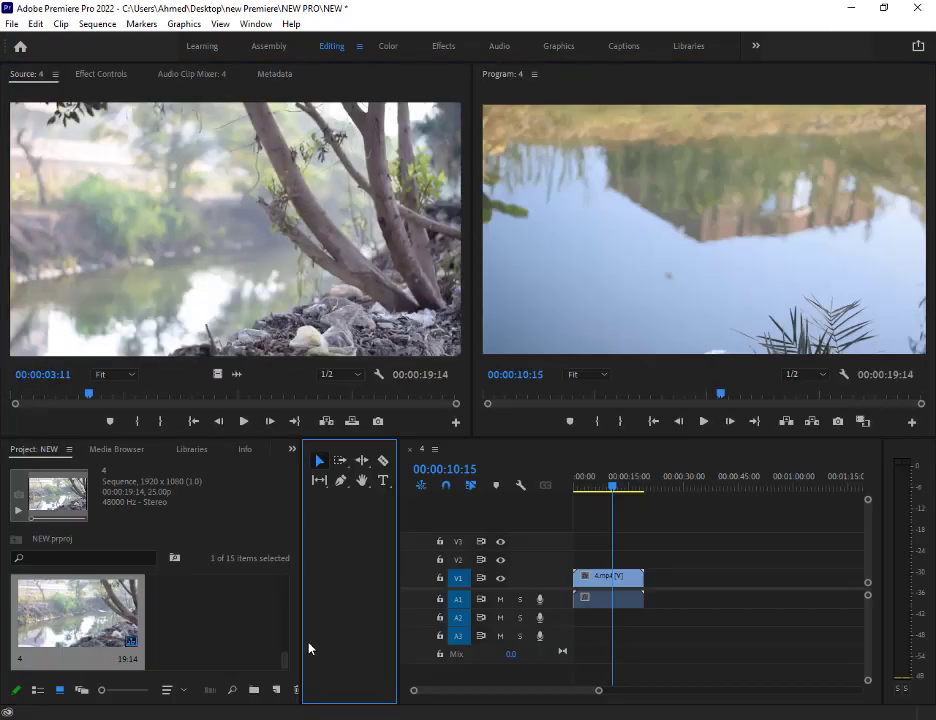
left_click(209, 613)
key("grave")
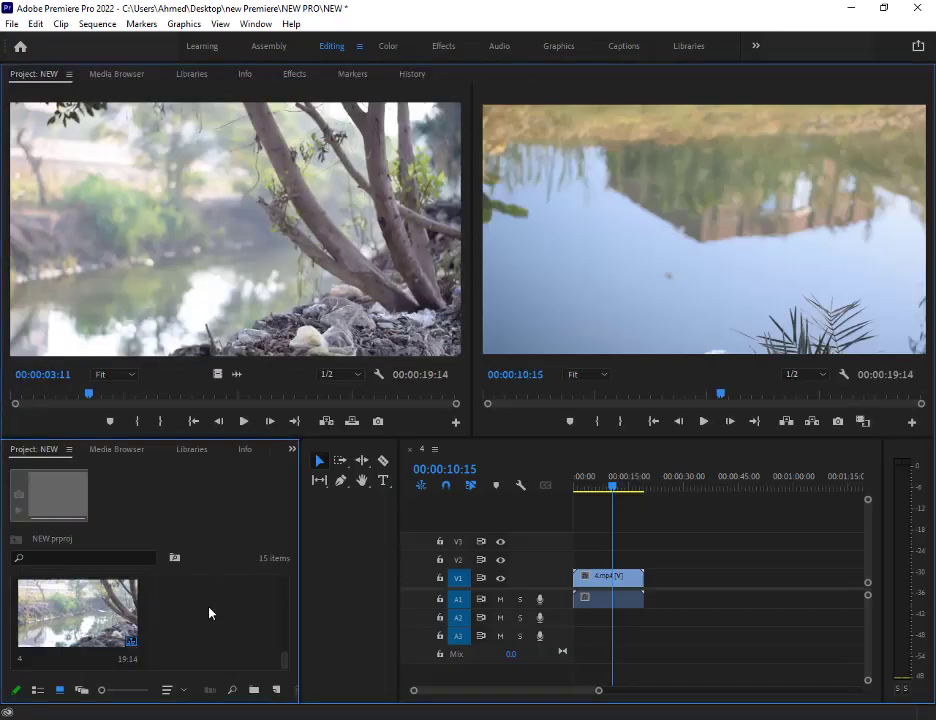
key("grave")
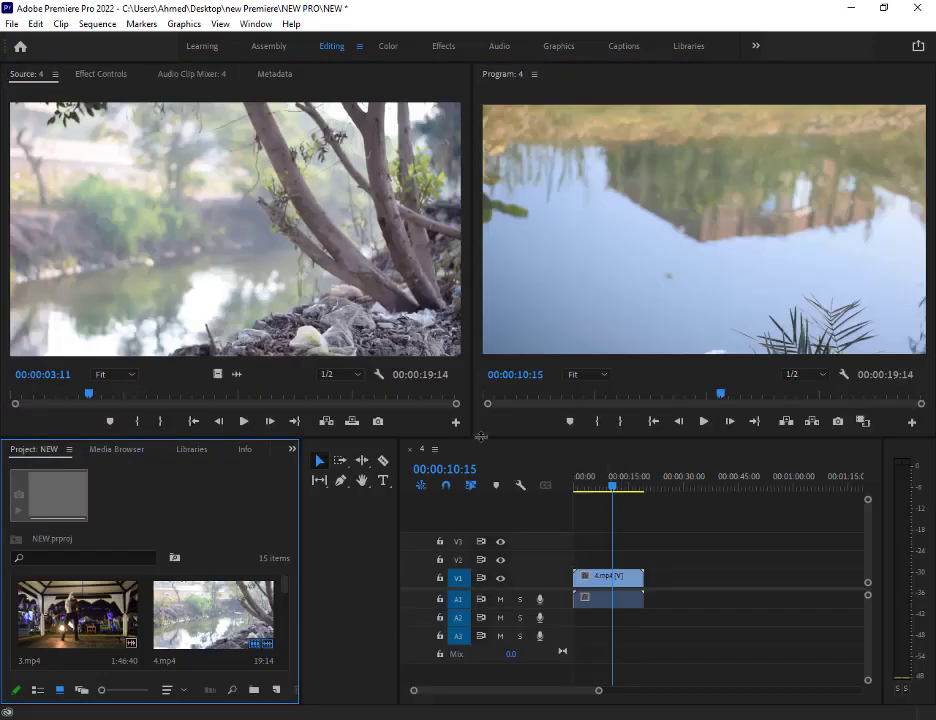
- Maximize the Timeline, the Program monitor and the Source monitor in turn, restoring the layout after each
left_click(445, 469)
key("Escape")
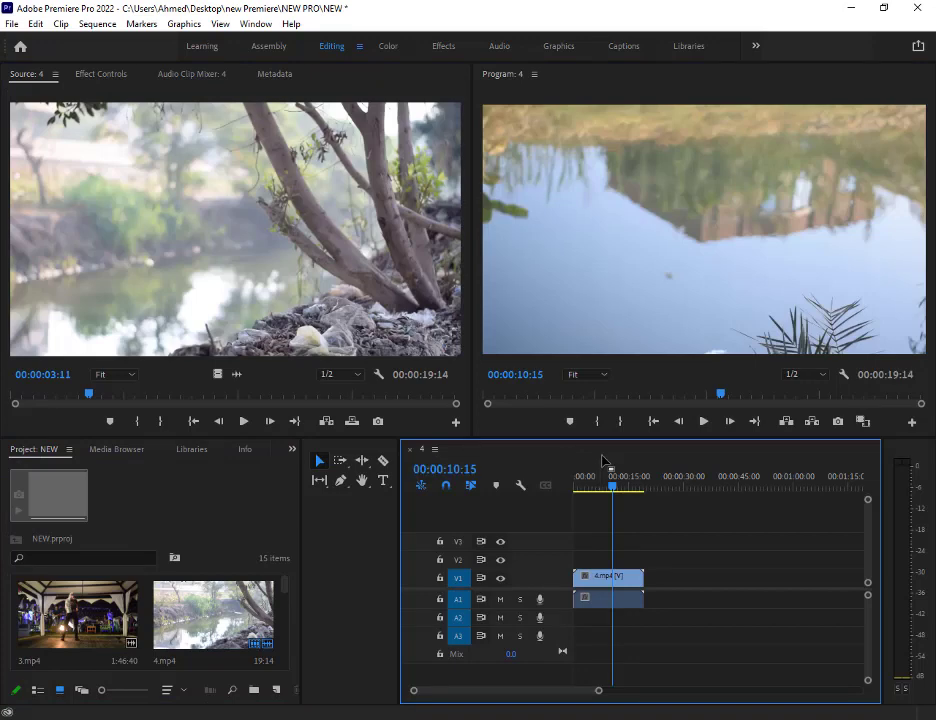
key("grave")
key("grave")
left_click(592, 283)
key("grave")
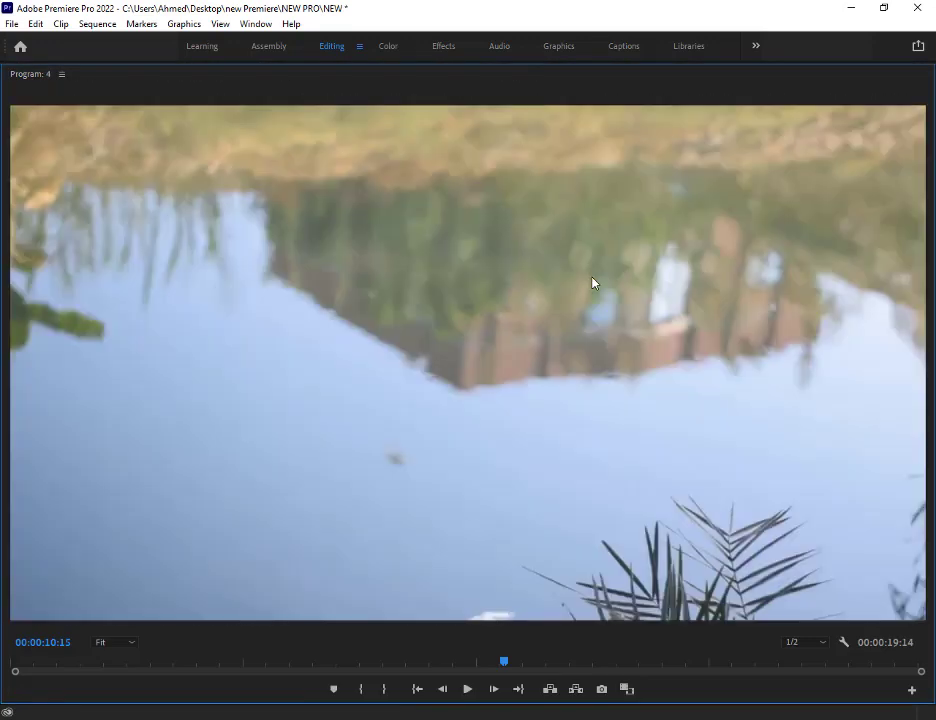
key("grave")
left_click(257, 218)
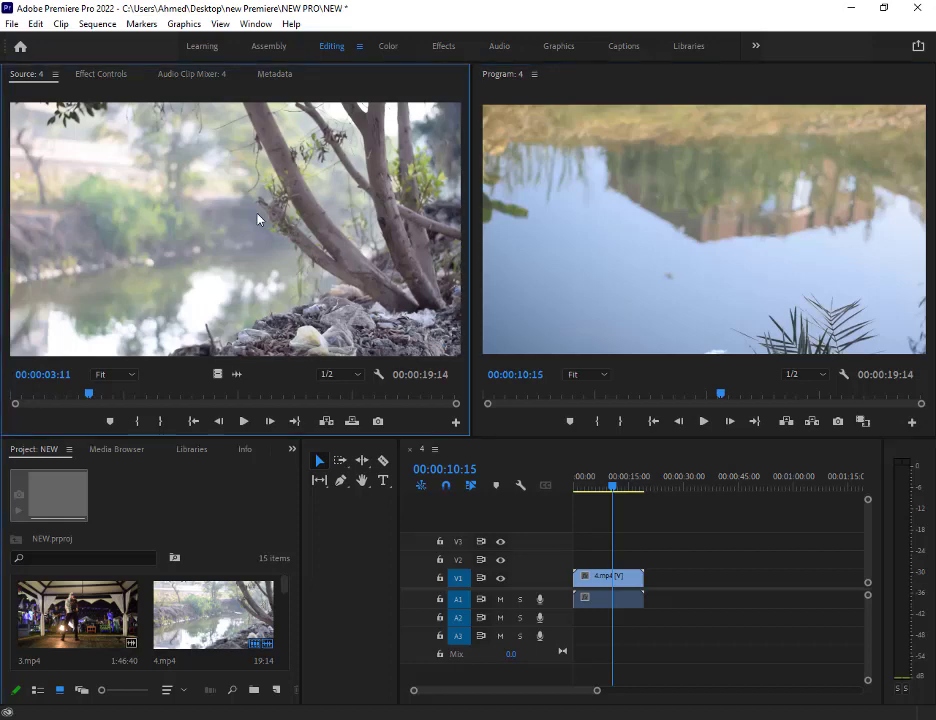
key("grave")
key("grave")
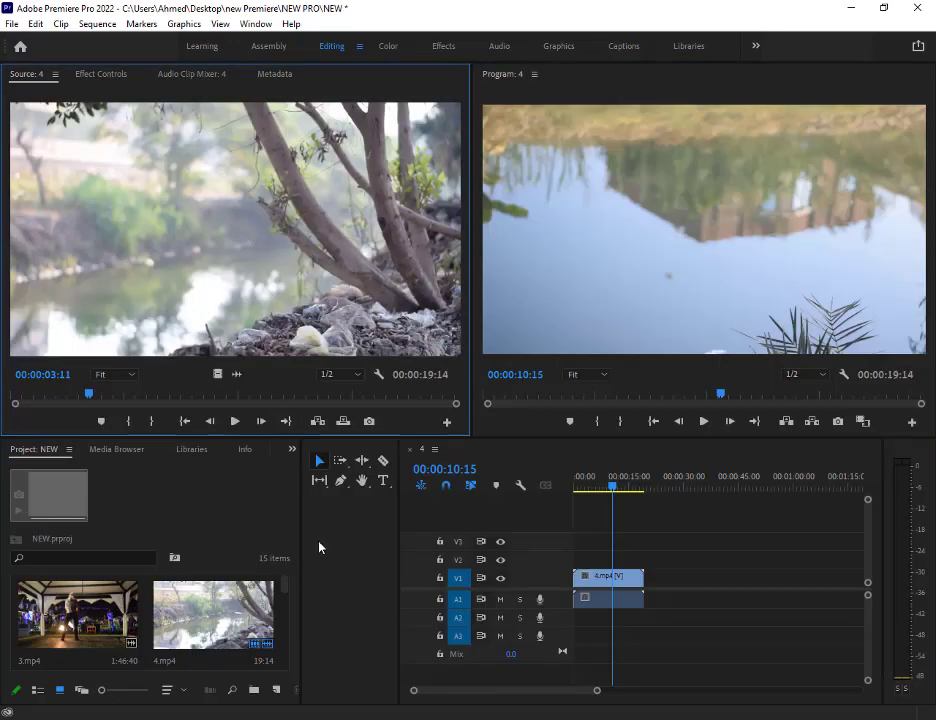
left_click(377, 532)
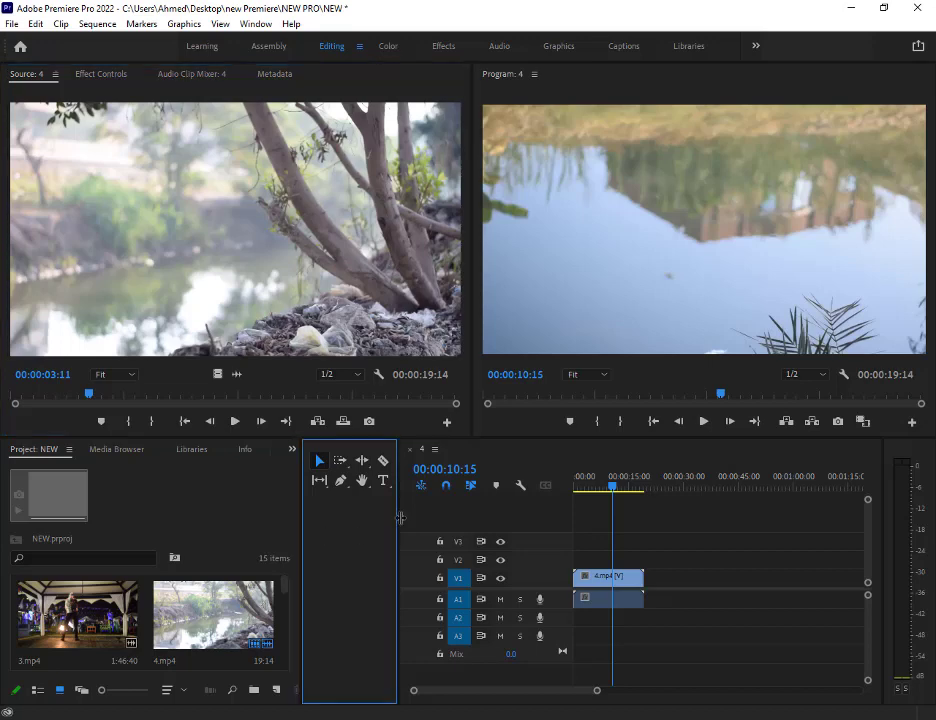
- Narrow the Tools panel so its tools line up in a single column
left_click_drag(399, 517, 343, 520)
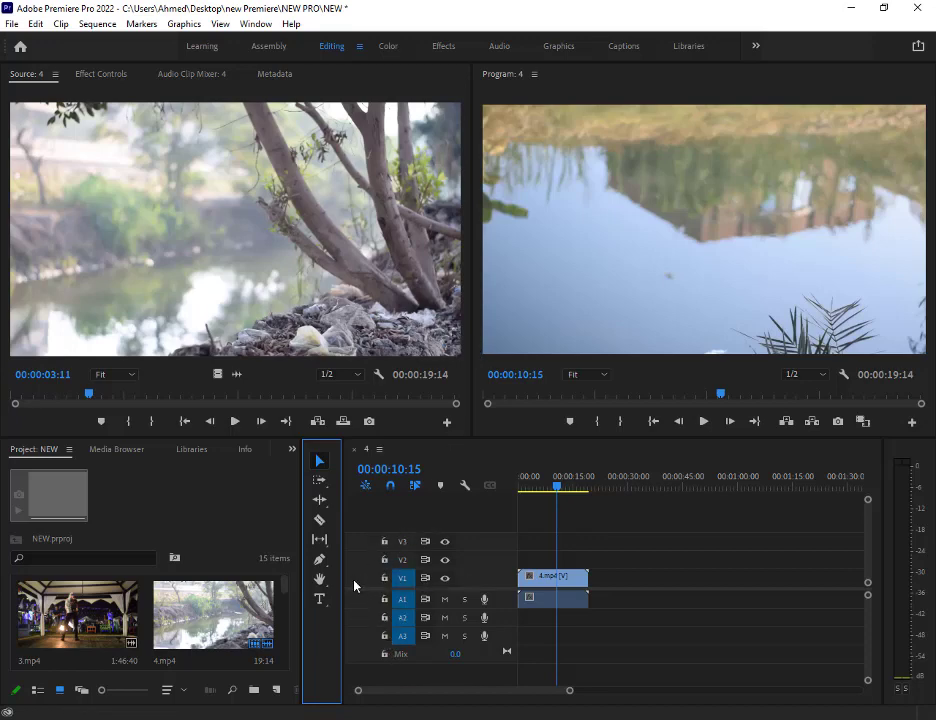
- Lock and unlock video track V1, and hide and show its output again
left_click(388, 579)
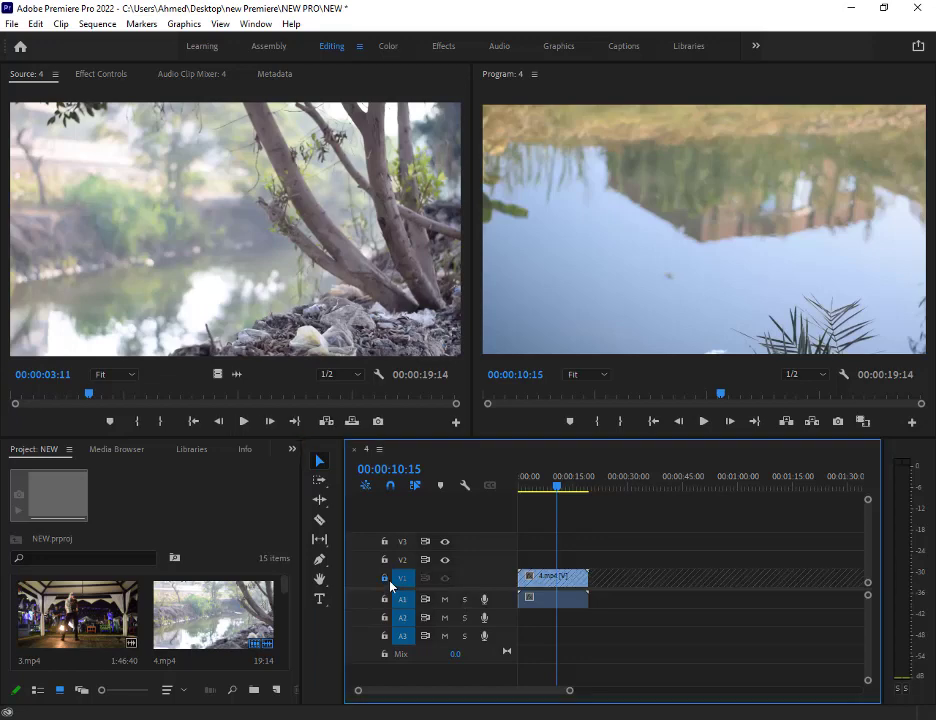
left_click(385, 579)
left_click(445, 580)
left_click(445, 580)
- Load 6.mp4 into the Source monitor, and place 5.mp4 on V2 at the start of the sequence with its audio on A2
scroll(98, 640, "down", 2)
double_click(185, 621)
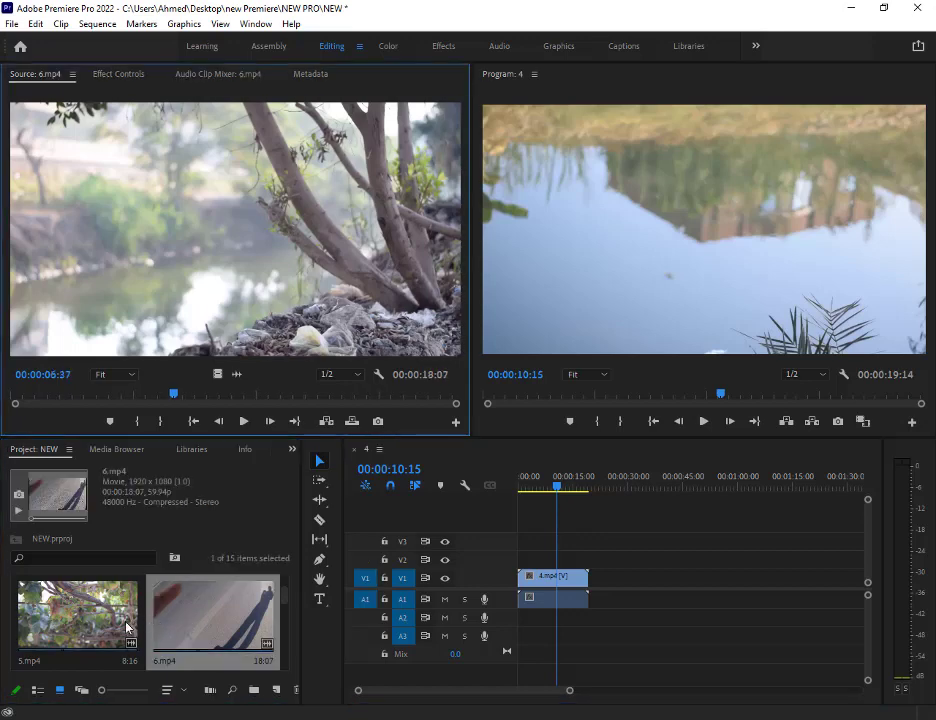
left_click(126, 622)
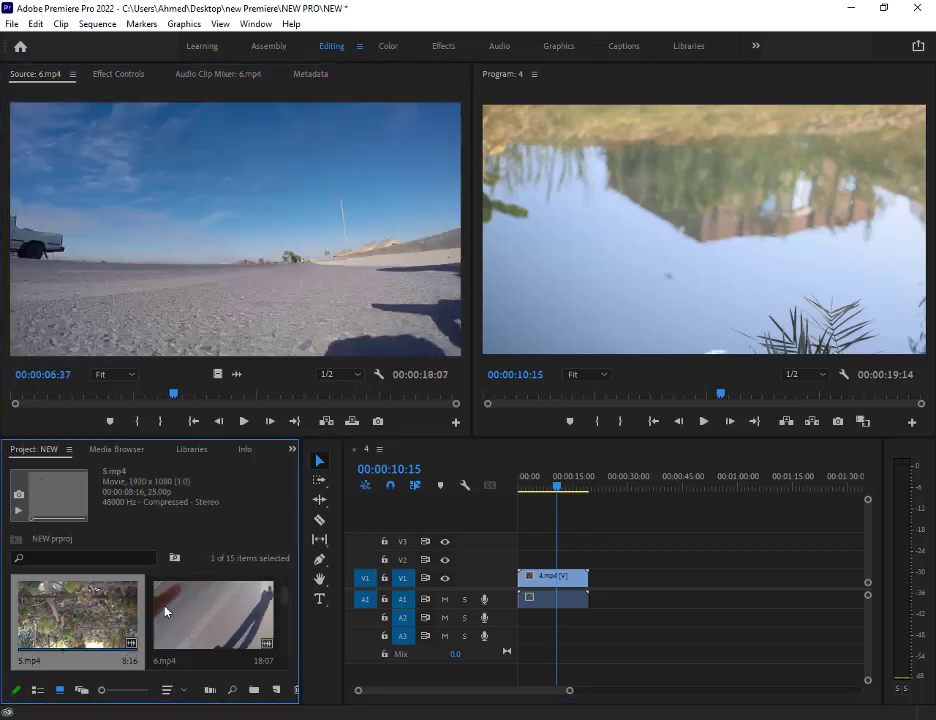
left_click_drag(94, 620, 527, 575)
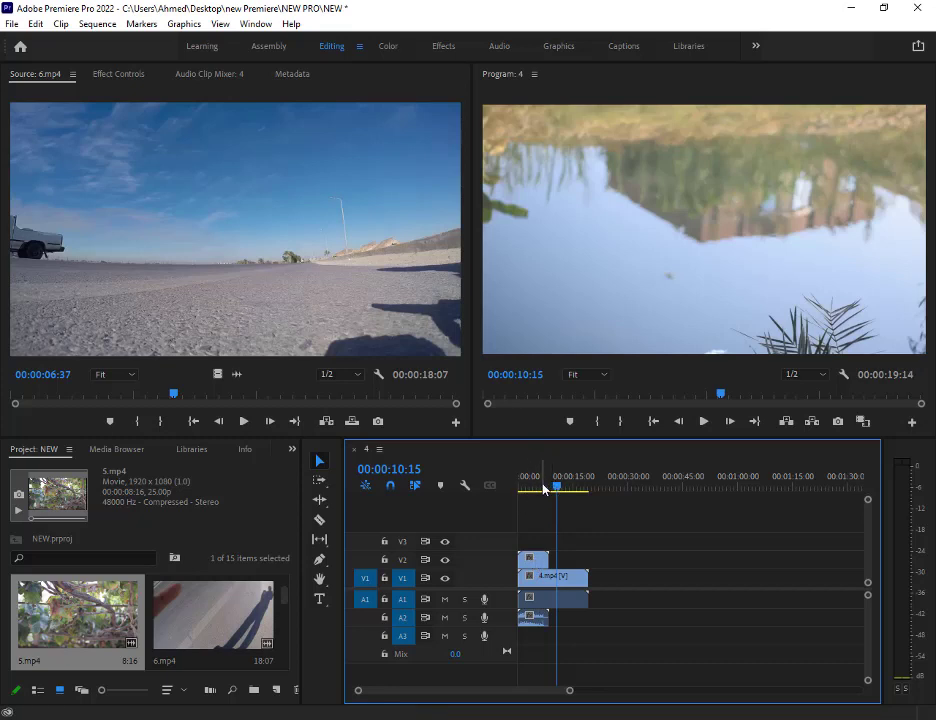
- Play the sequence from about 3 seconds past the end of 5.mp4, and scrub back to about 8 seconds
left_click_drag(543, 488, 528, 490)
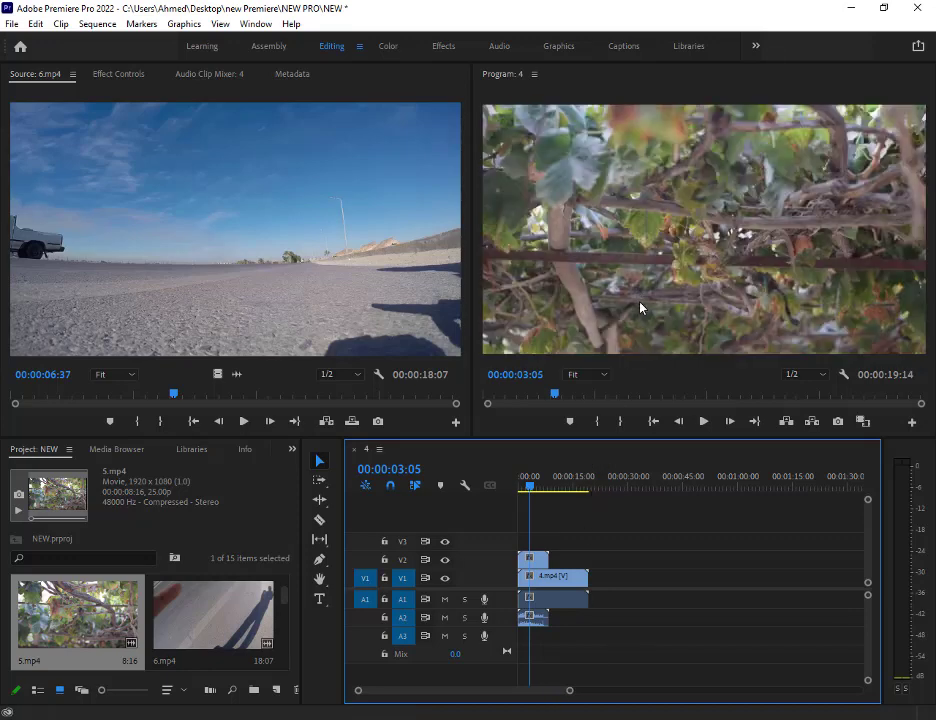
left_click(702, 421)
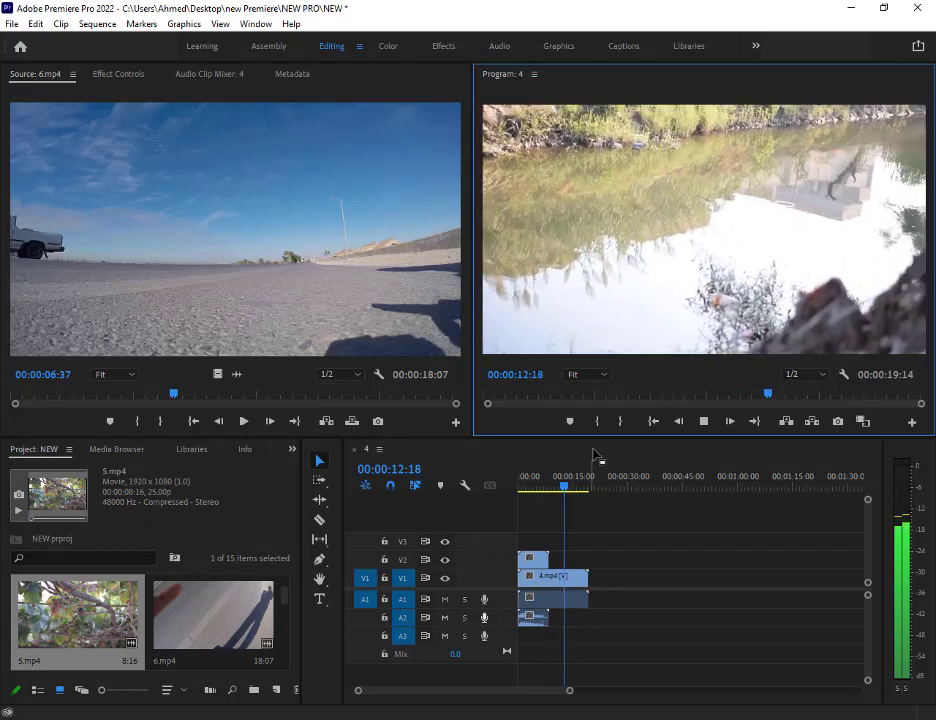
left_click(576, 489)
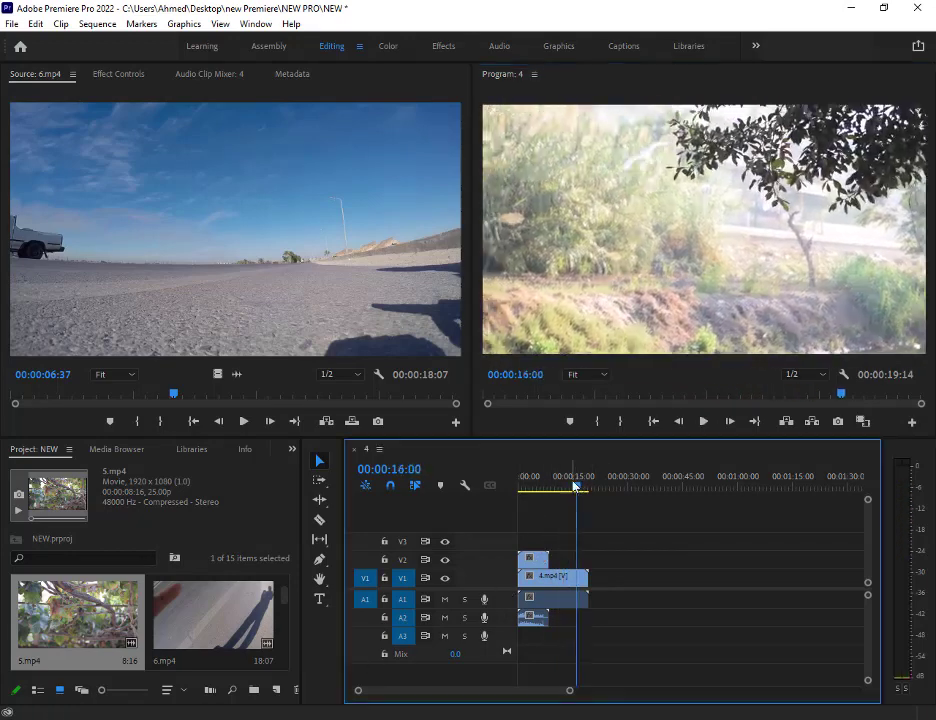
left_click_drag(576, 489, 547, 489)
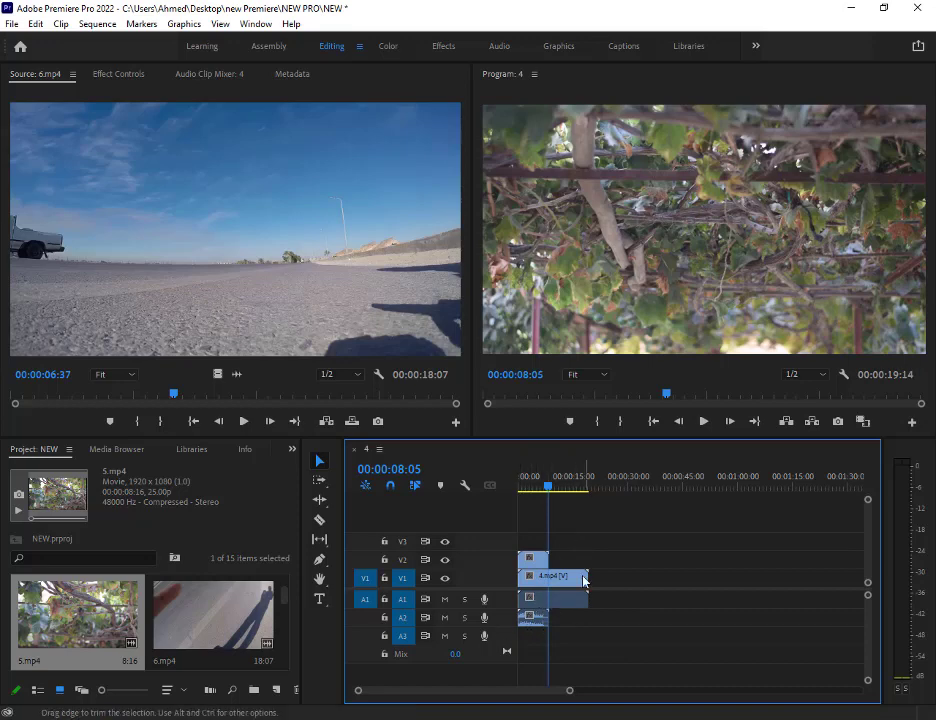
- Mute audio track A2 and play the sequence from about 8 seconds and again from about 3 seconds
left_click(445, 617)
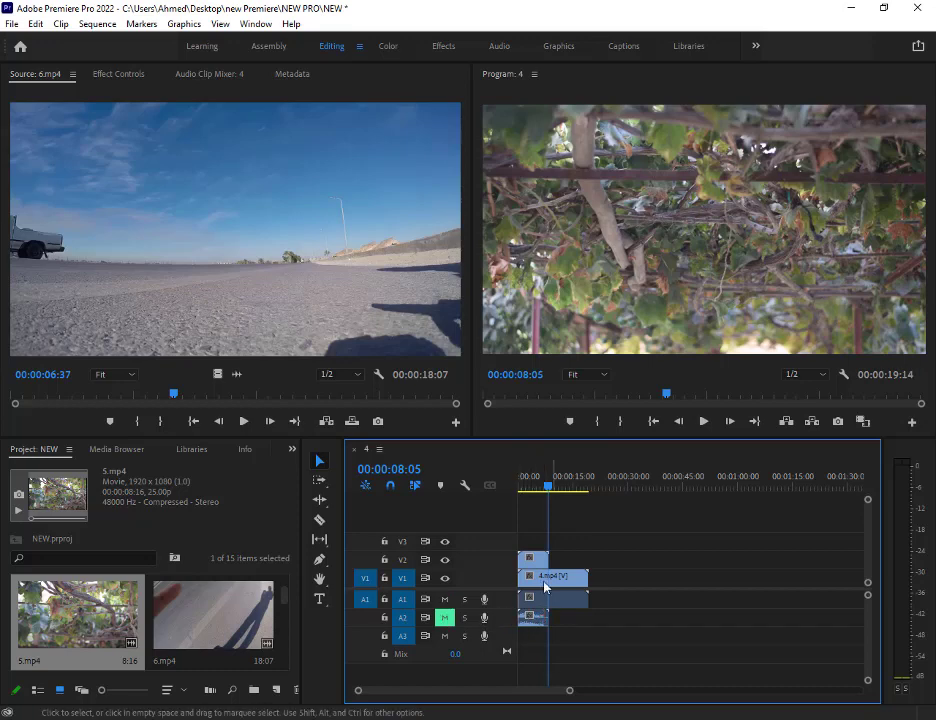
left_click(703, 421)
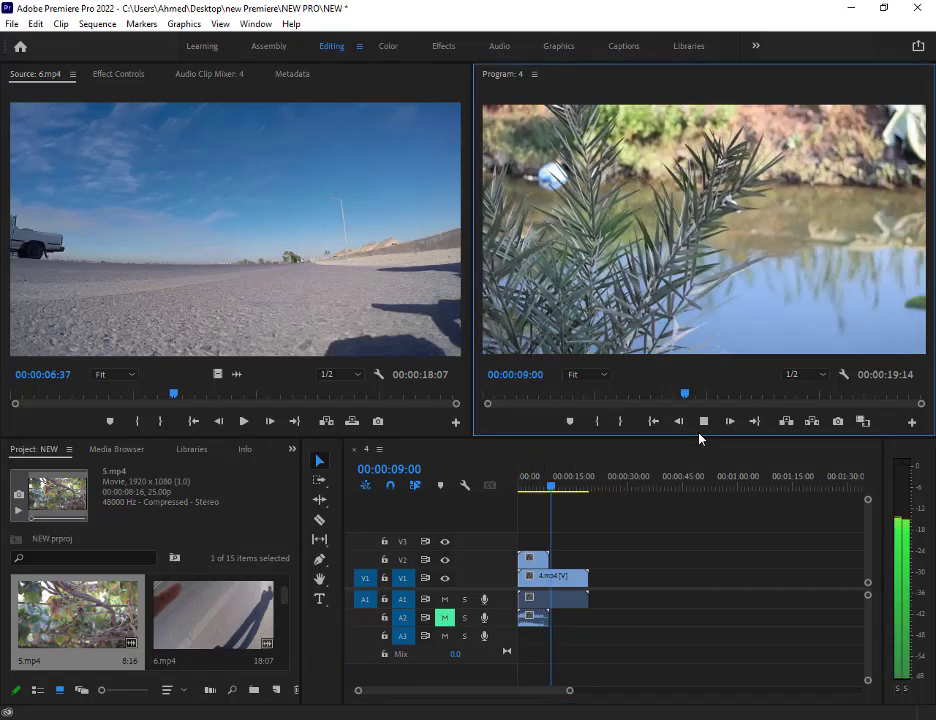
left_click(563, 490)
left_click(547, 490)
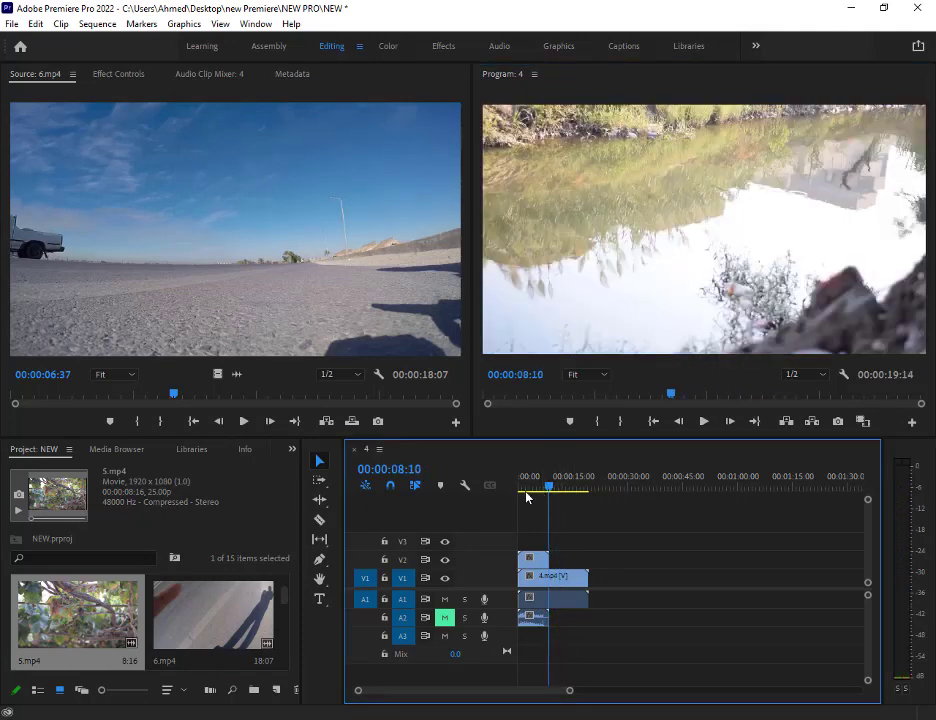
left_click_drag(547, 490, 531, 490)
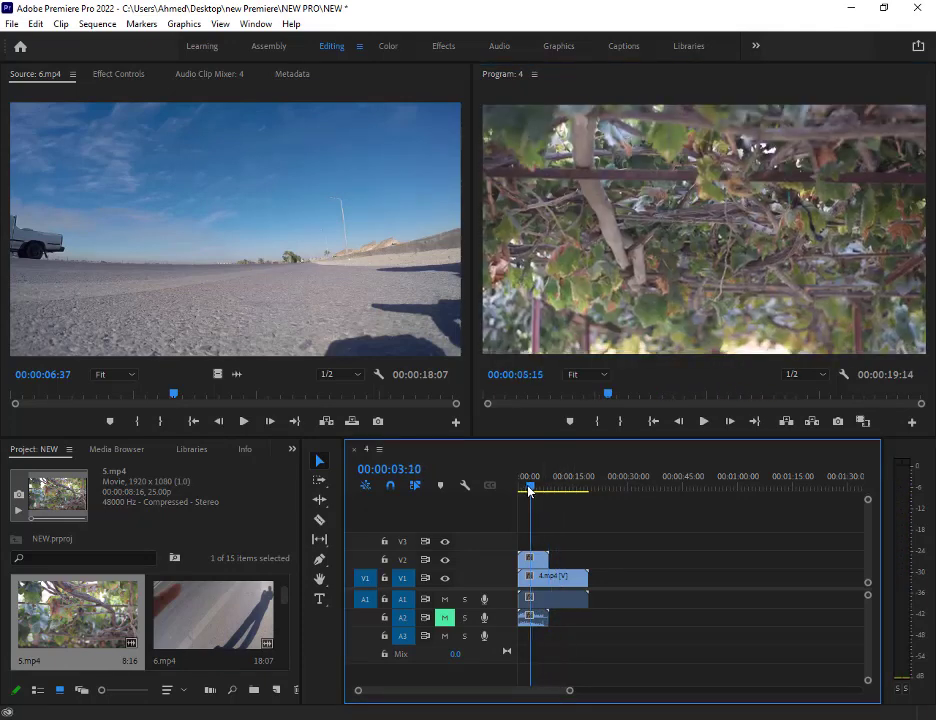
left_click(705, 421)
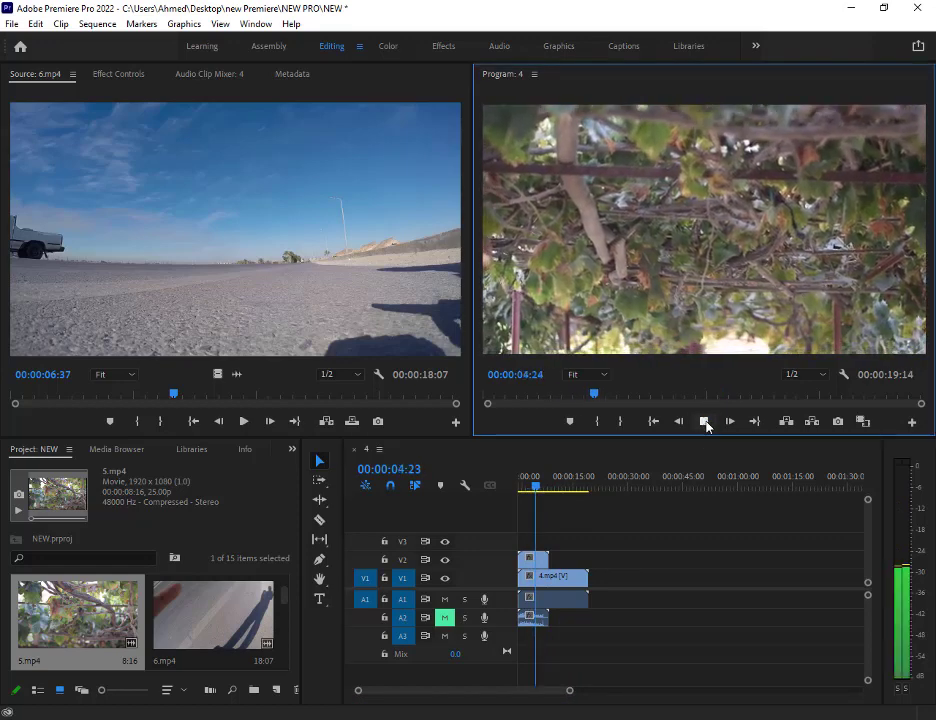
left_click(705, 421)
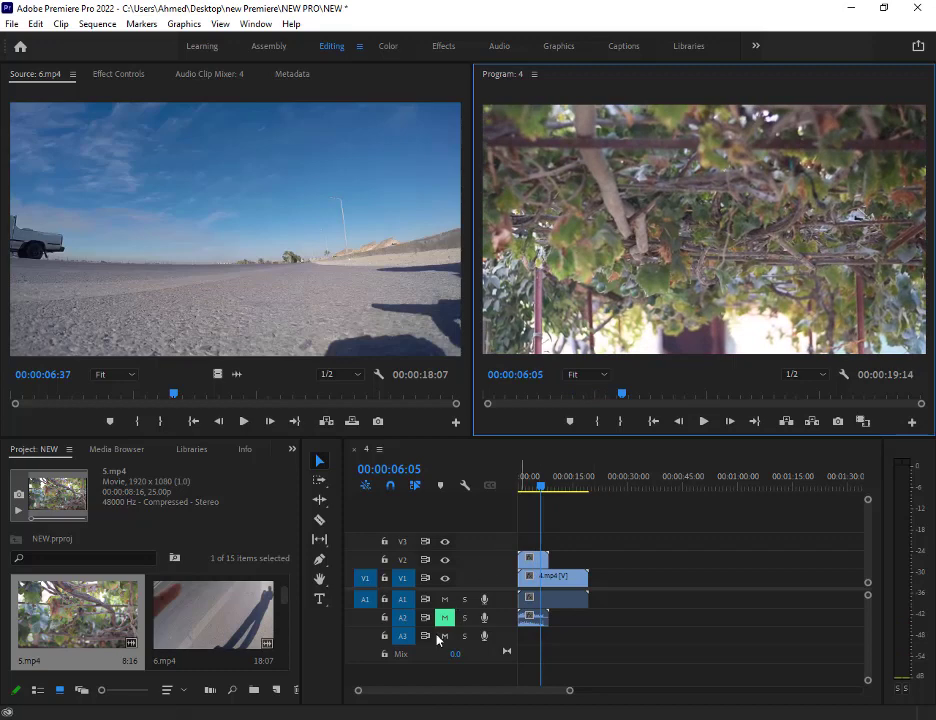
- Solo audio track A2 and play the rest of the sequence from about 6 seconds
left_click(463, 618)
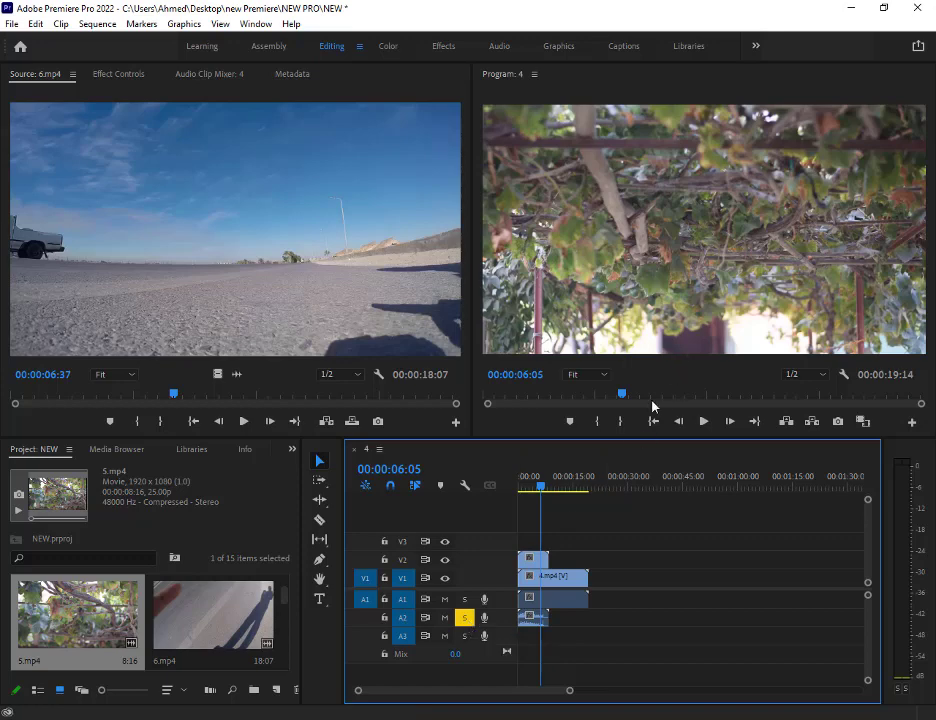
left_click(697, 423)
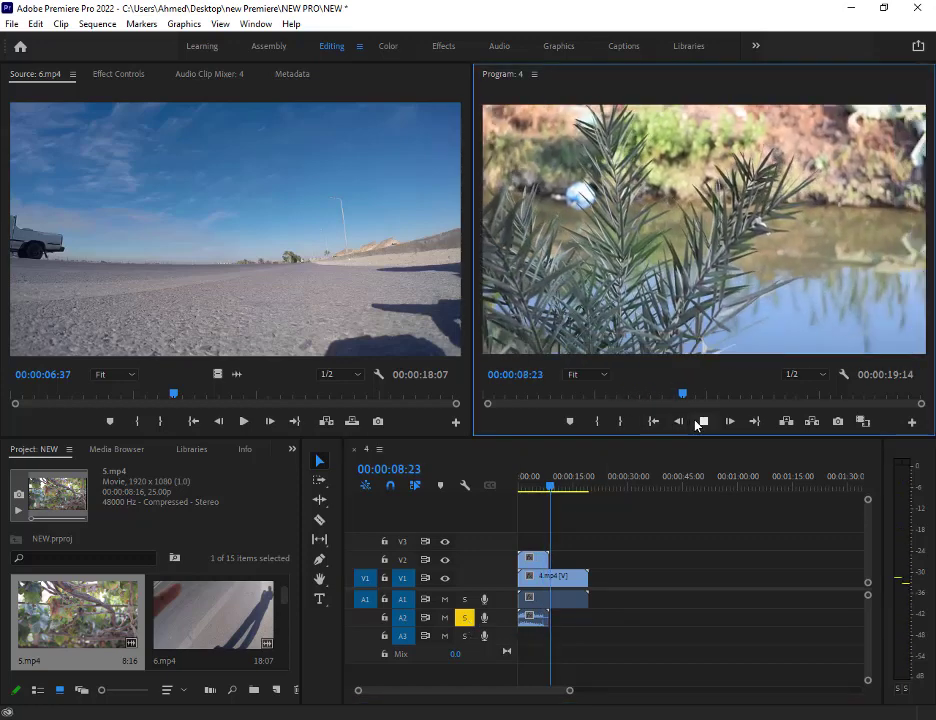
left_click(697, 423)
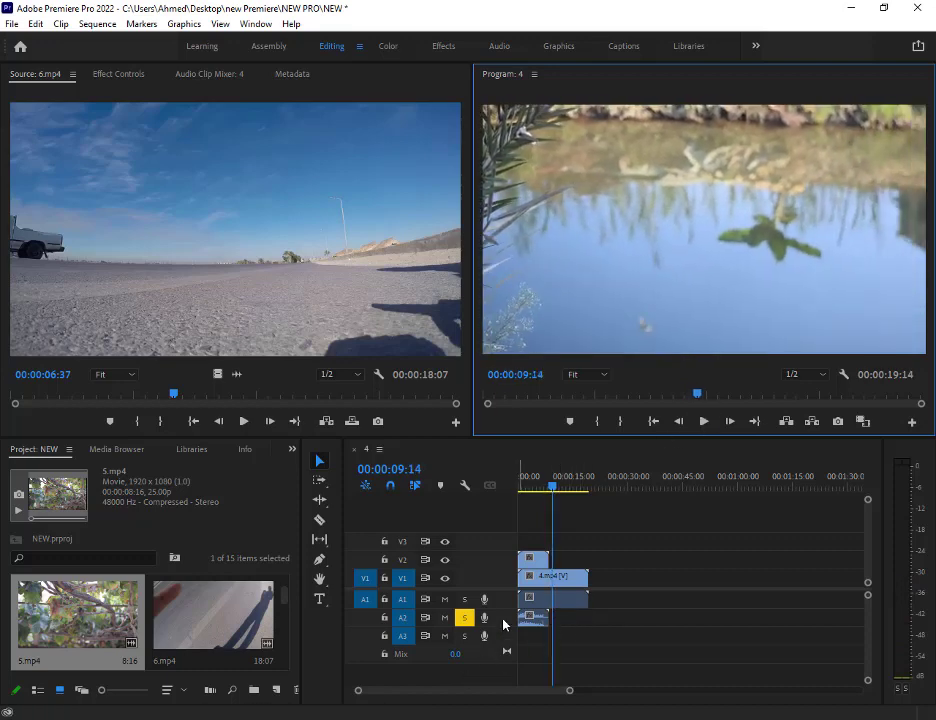
left_click(702, 422)
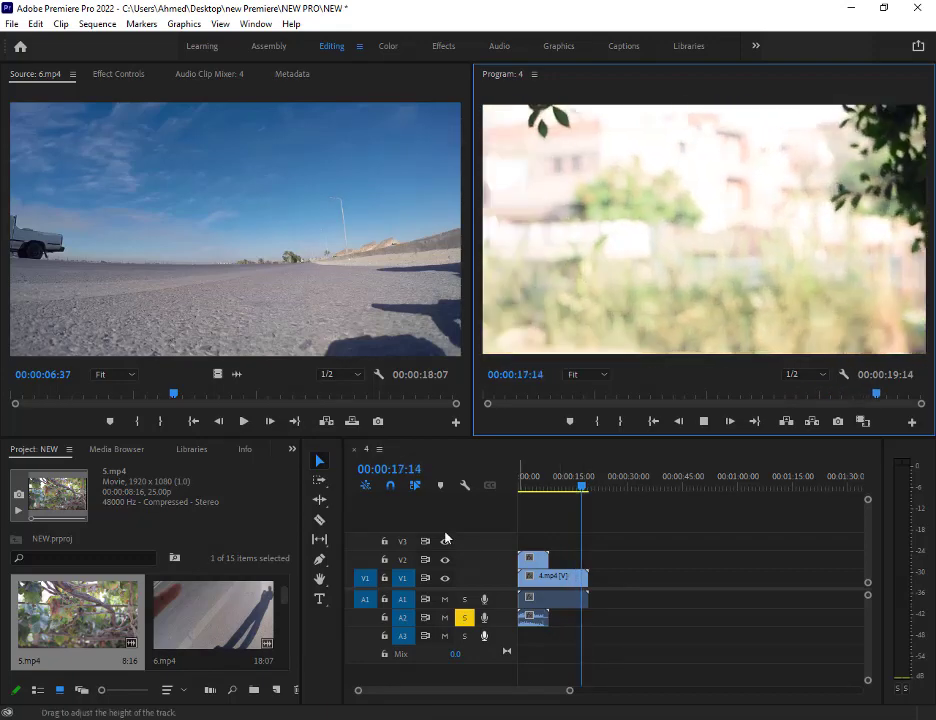
- Examine the options for adding video and audio tracks to the sequence, without adding any
right_click(456, 511)
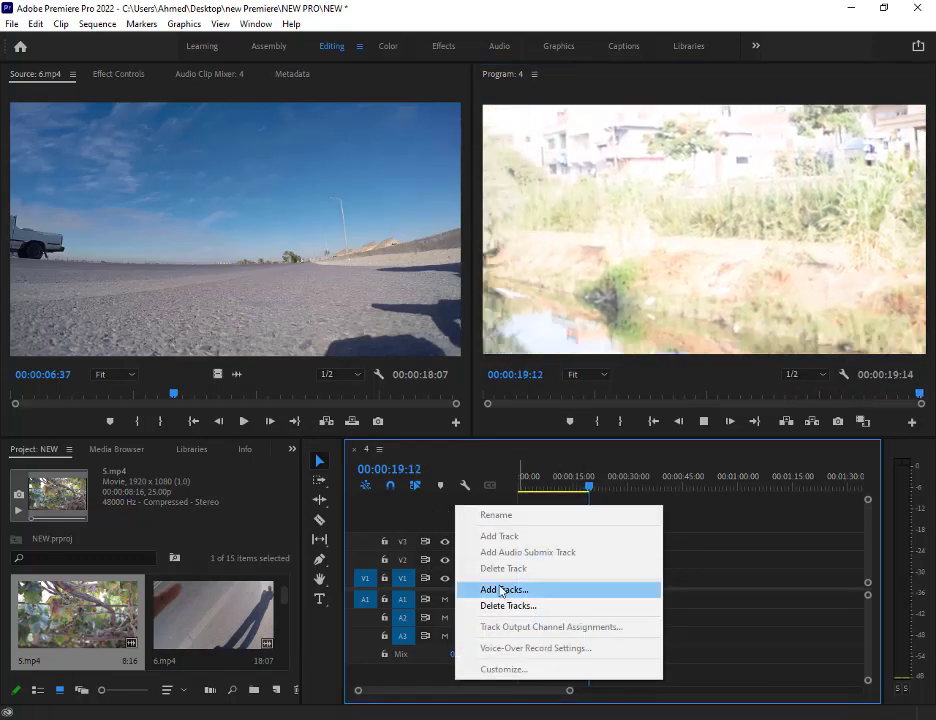
left_click(503, 590)
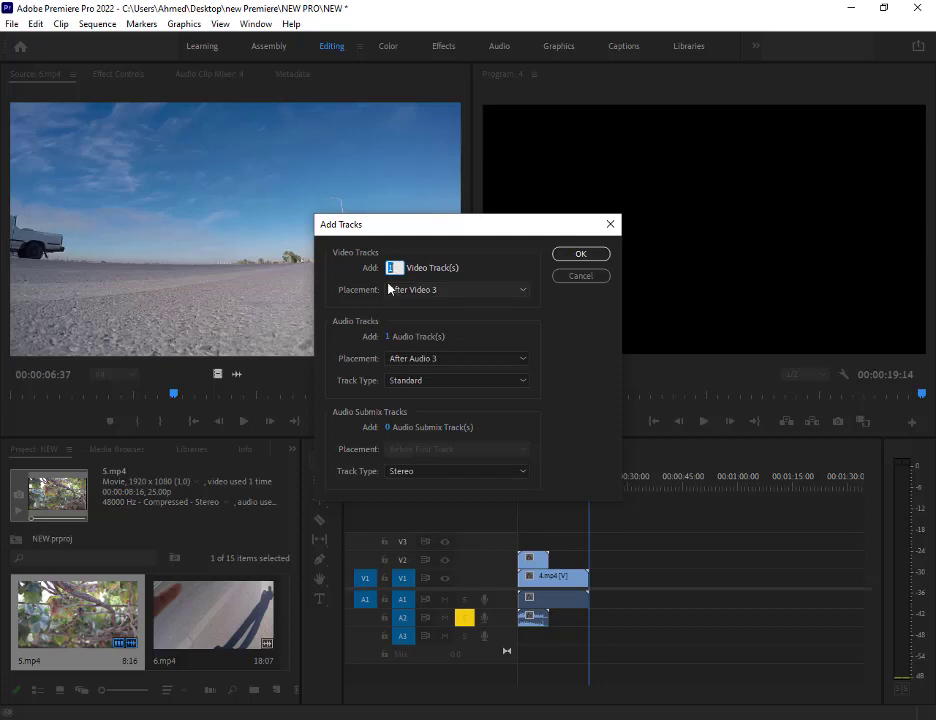
left_click(390, 268)
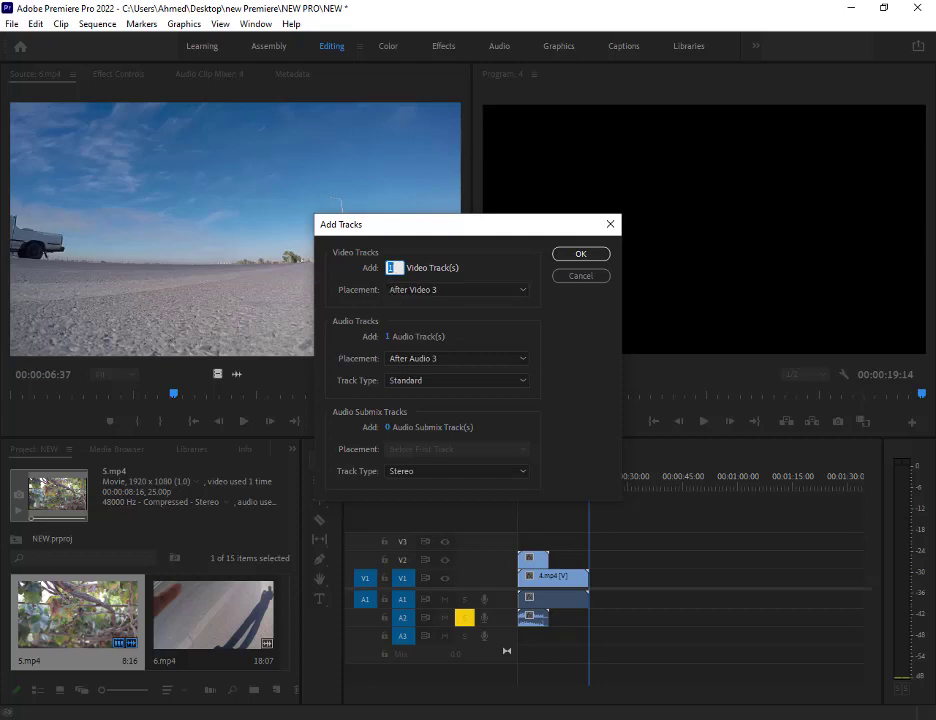
left_click(581, 280)
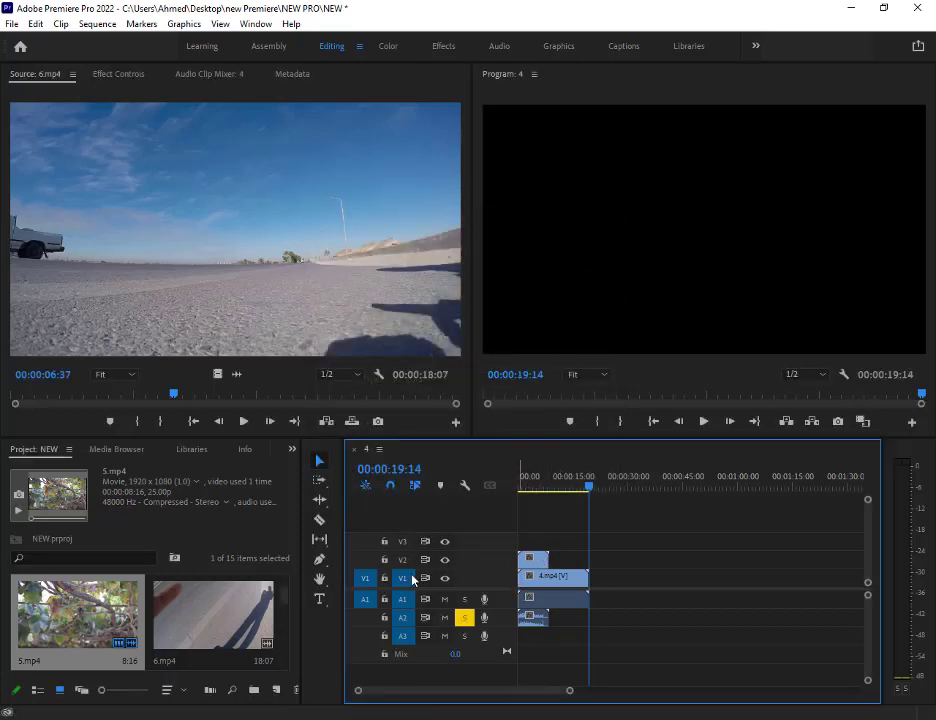
- Move the 5.mp4 clip directly after 4.mp4 on V1 and A1, and step the playhead back one frame
double_click(535, 558)
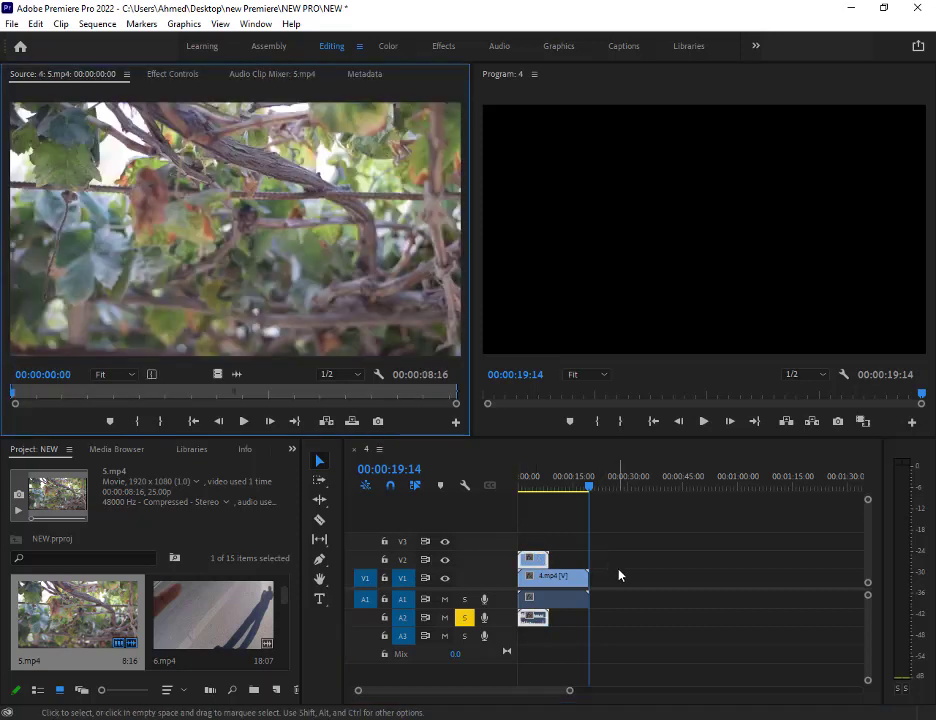
left_click_drag(545, 560, 606, 600)
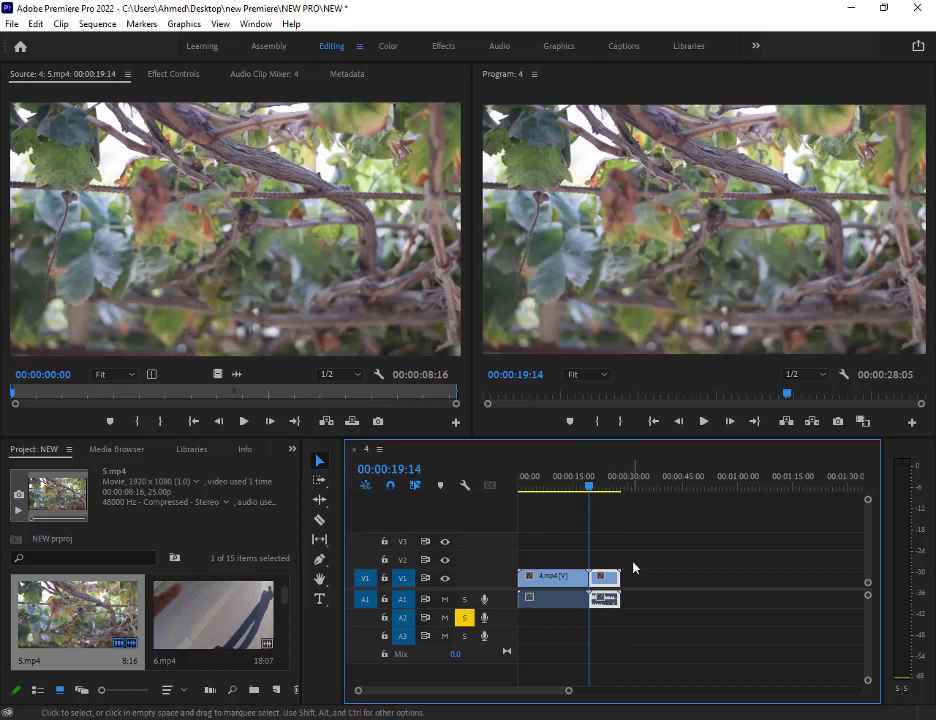
key("Left")
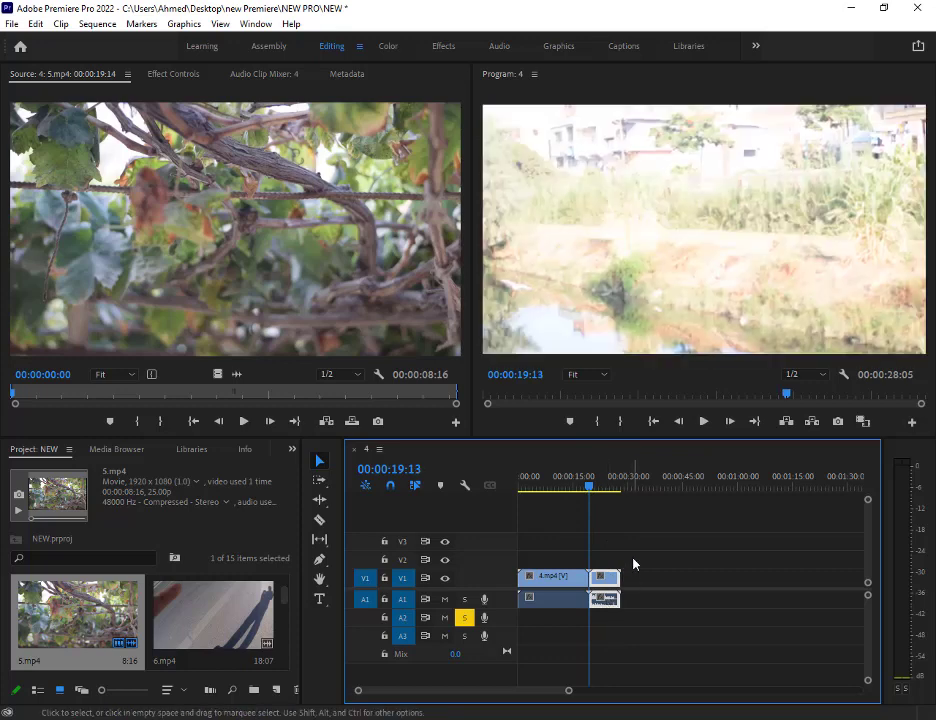
- Zoom and scroll the timeline in and out to examine the cut between 4.mp4 and 5.mp4
scroll(633, 565, "up", 4)
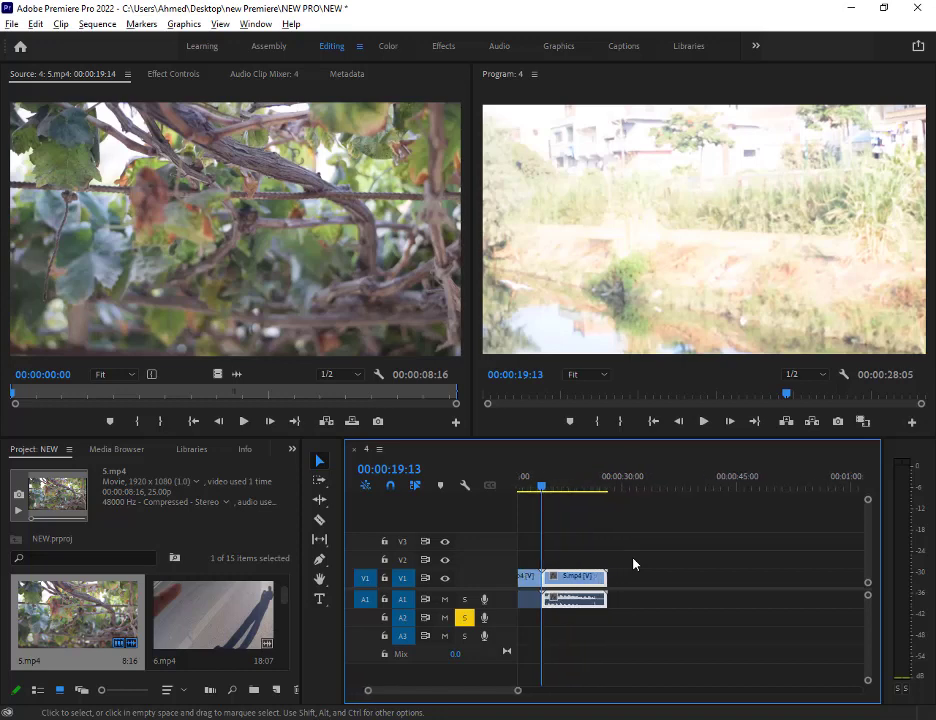
key("alt")
scroll(641, 587, "up", 4)
scroll(641, 587, "down", 8)
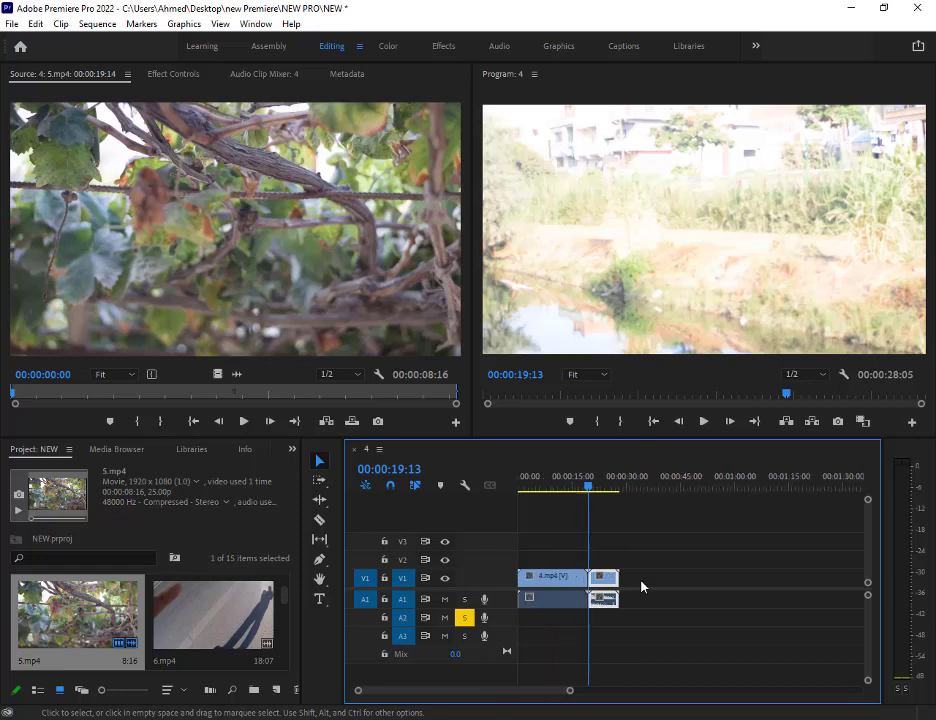
scroll(641, 587, "up", 5)
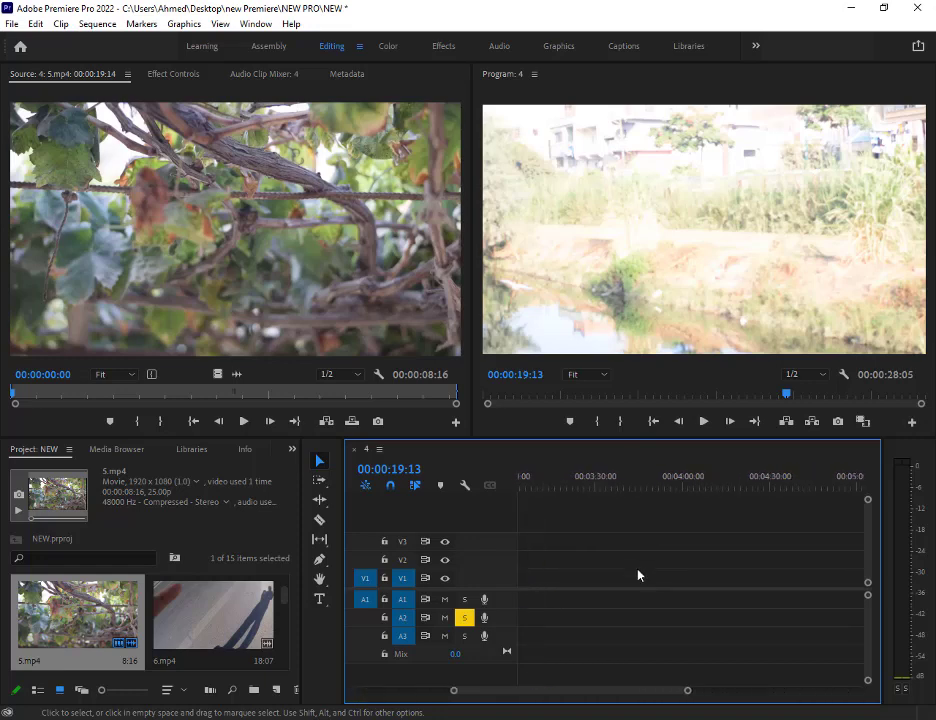
left_click_drag(545, 692, 474, 692)
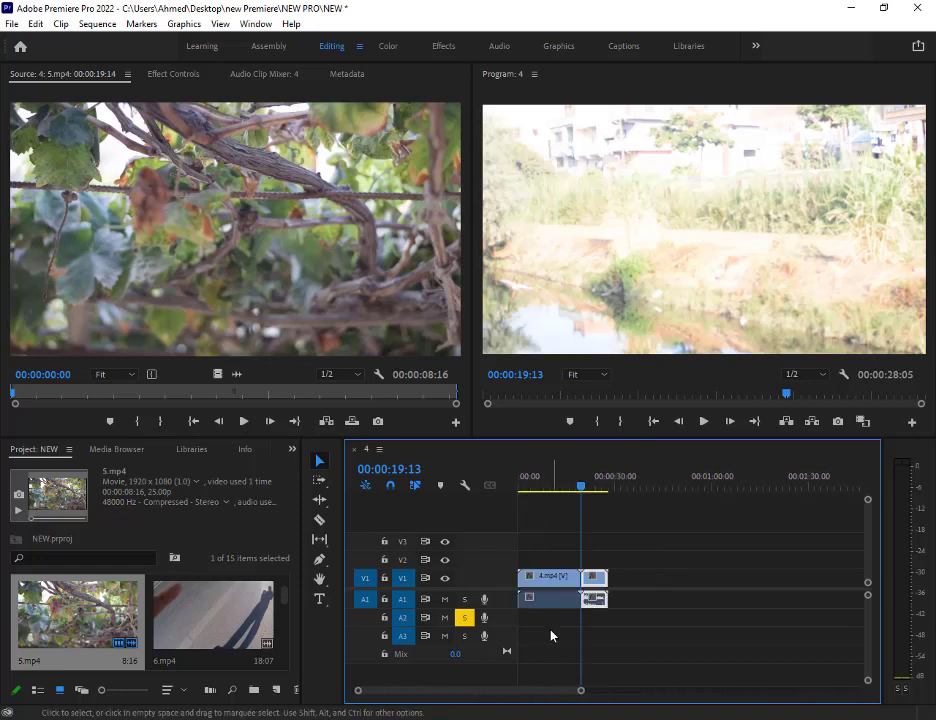
scroll(578, 621, "up", 6)
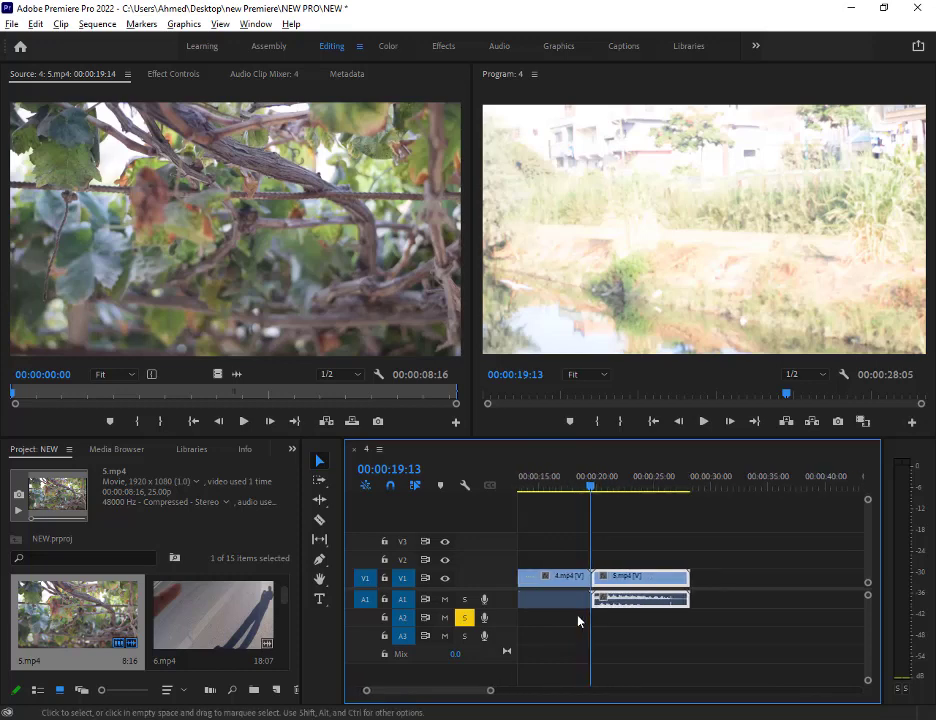
scroll(578, 621, "up", 1)
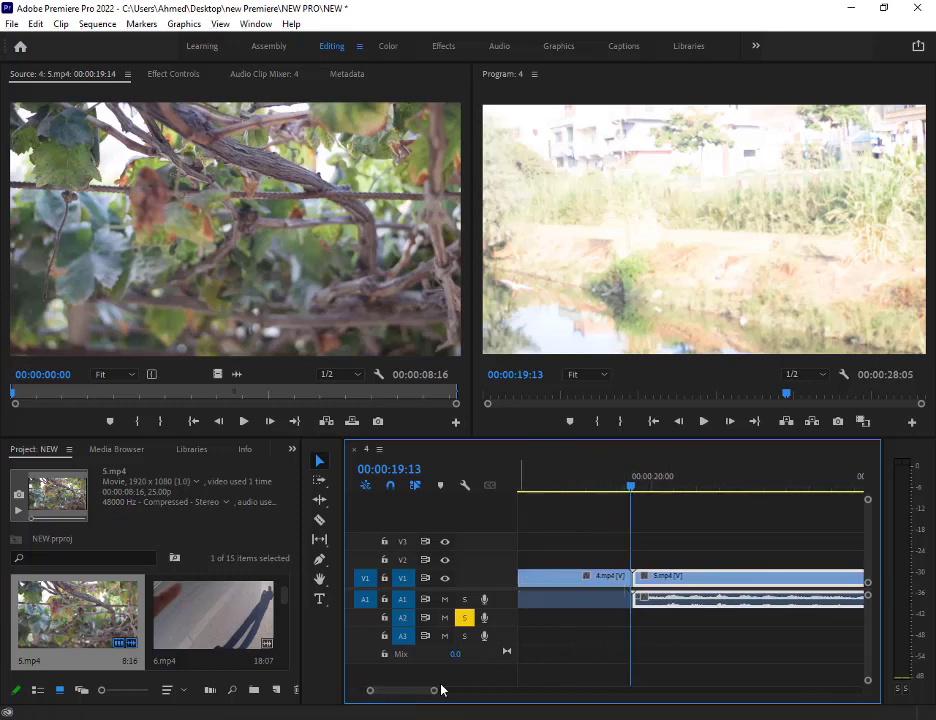
left_click_drag(440, 698, 556, 687)
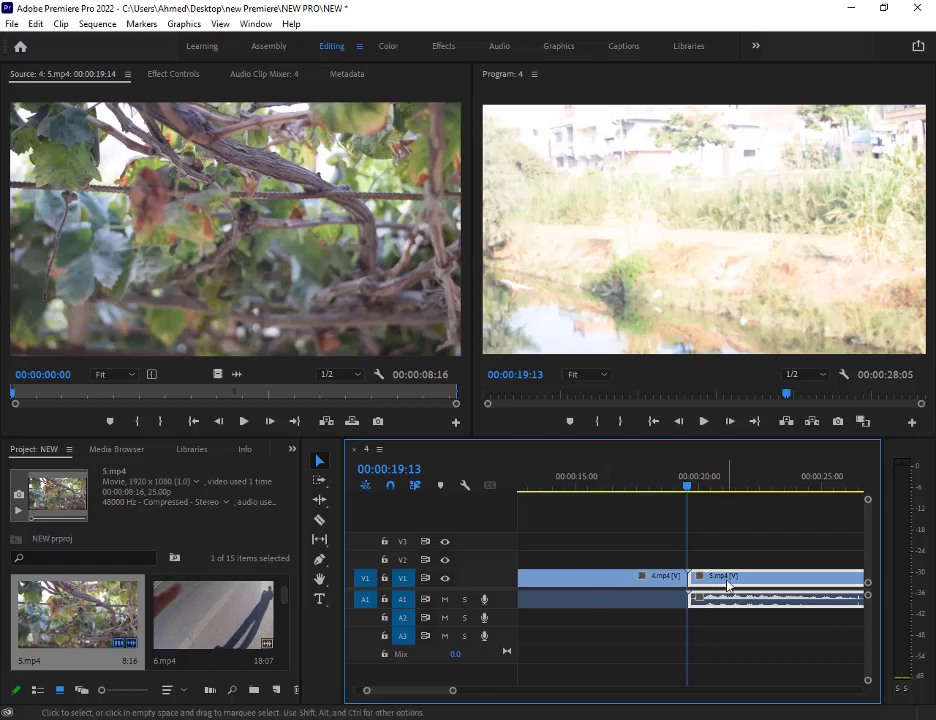
- Delete the 5.mp4 clip and its audio from the sequence
key("Delete")
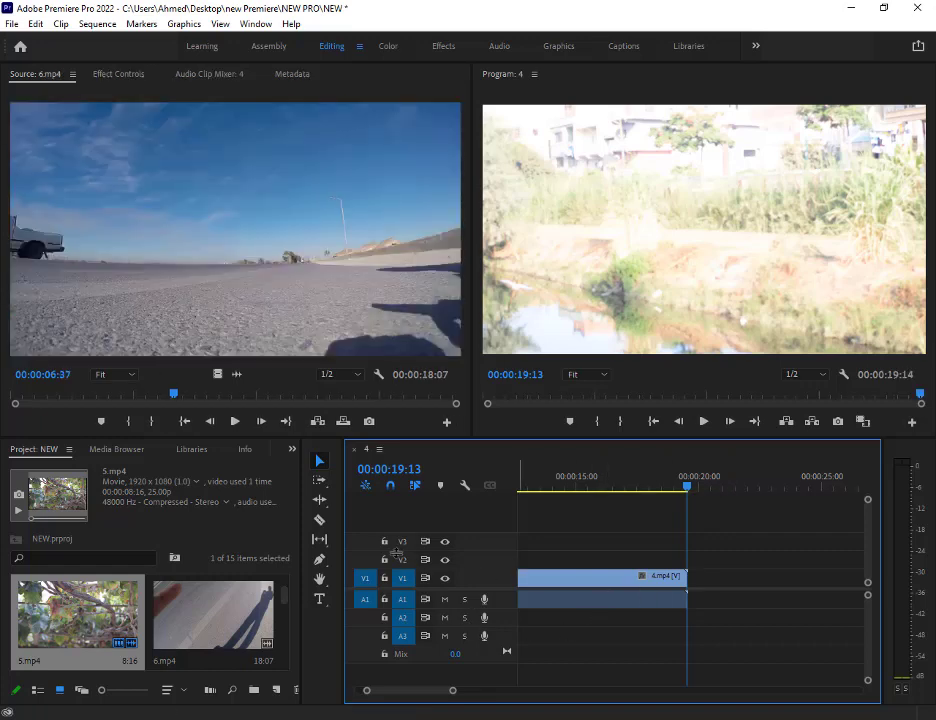
- Split the linked 4.mp4 clip with the Razor tool near 00:00:15:00 and at the playhead at 00:00:17:19
left_click(319, 520)
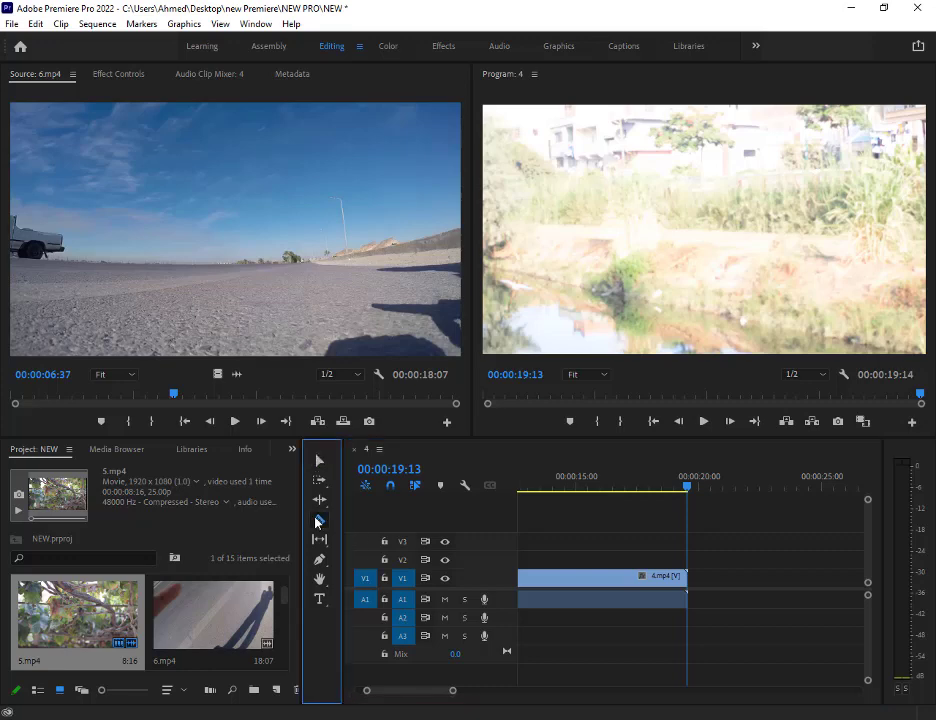
left_click(580, 578)
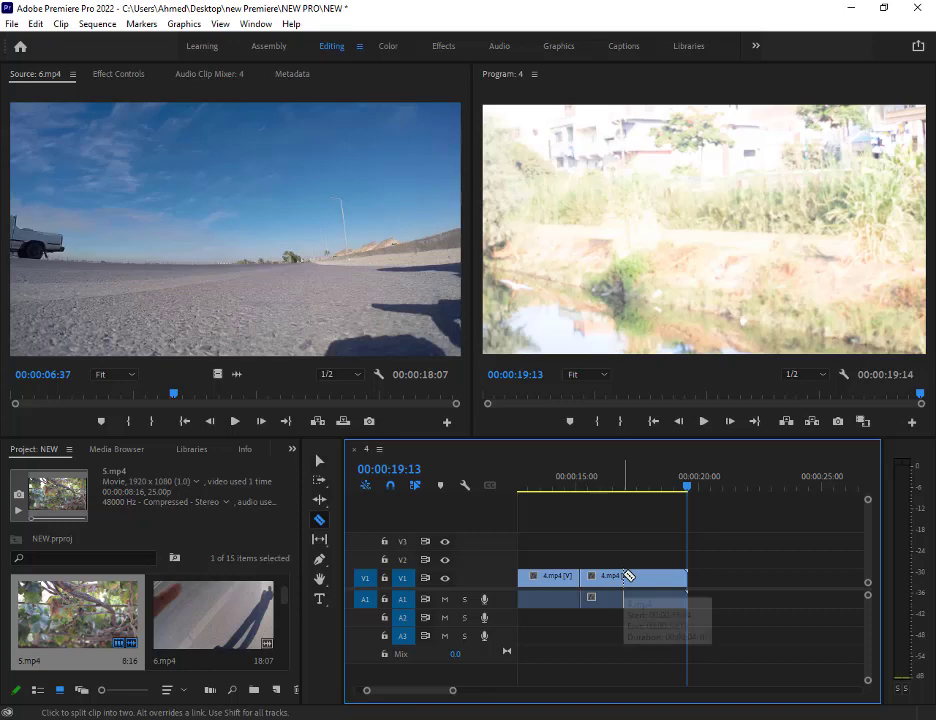
left_click_drag(689, 487, 628, 485)
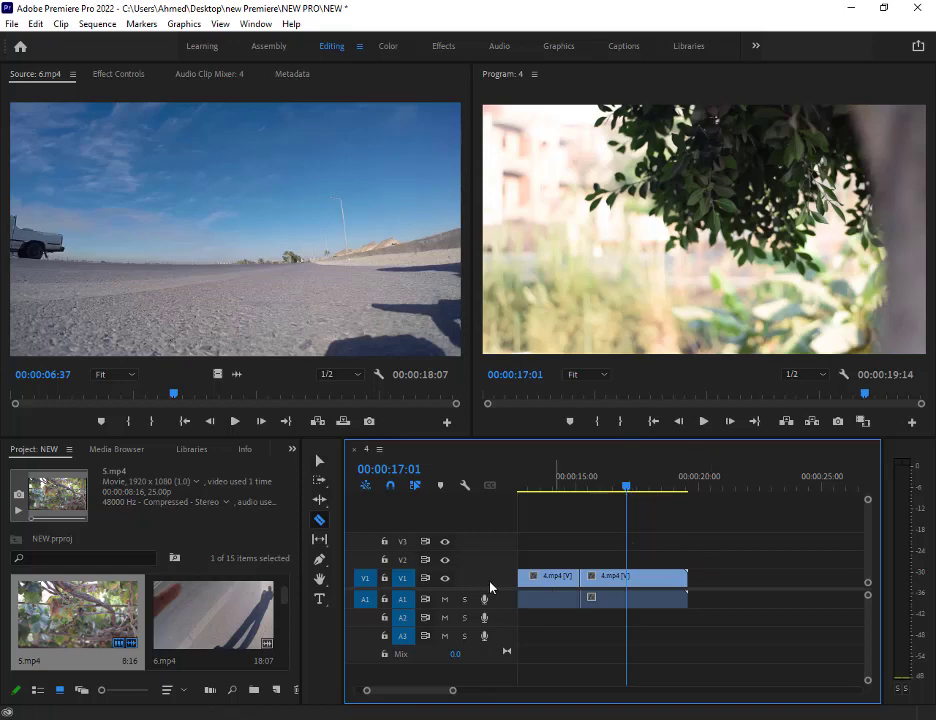
left_click_drag(628, 489, 609, 500)
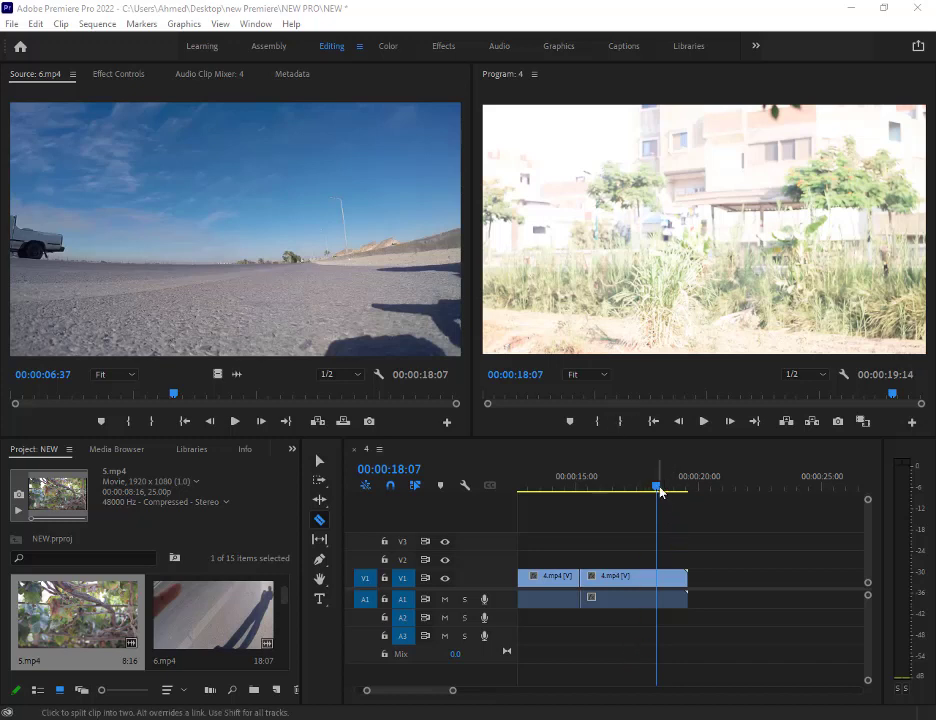
key("Left")
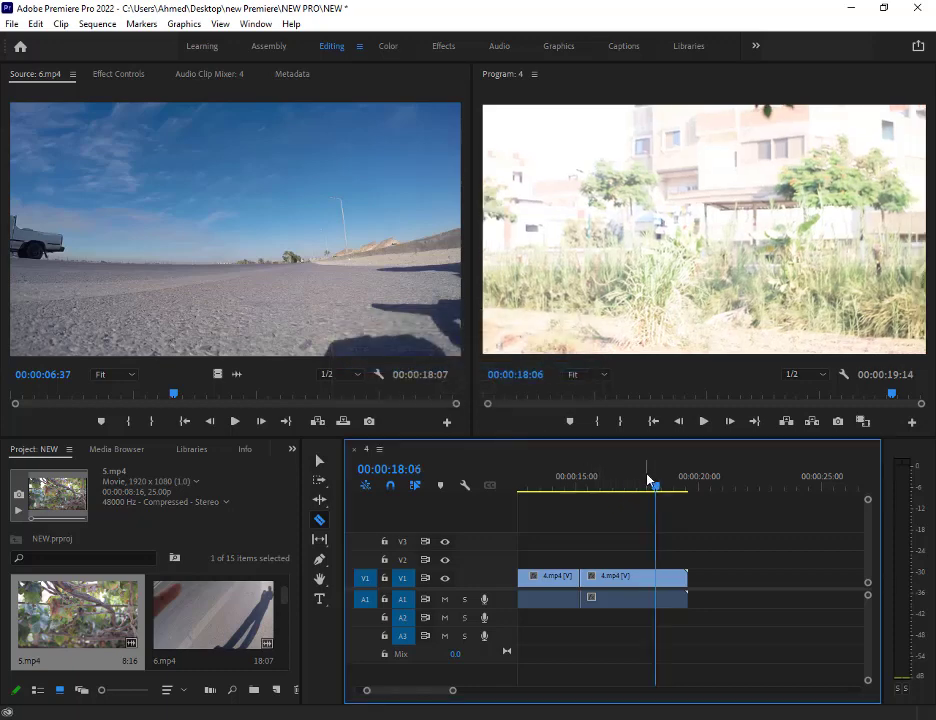
left_click_drag(654, 487, 645, 491)
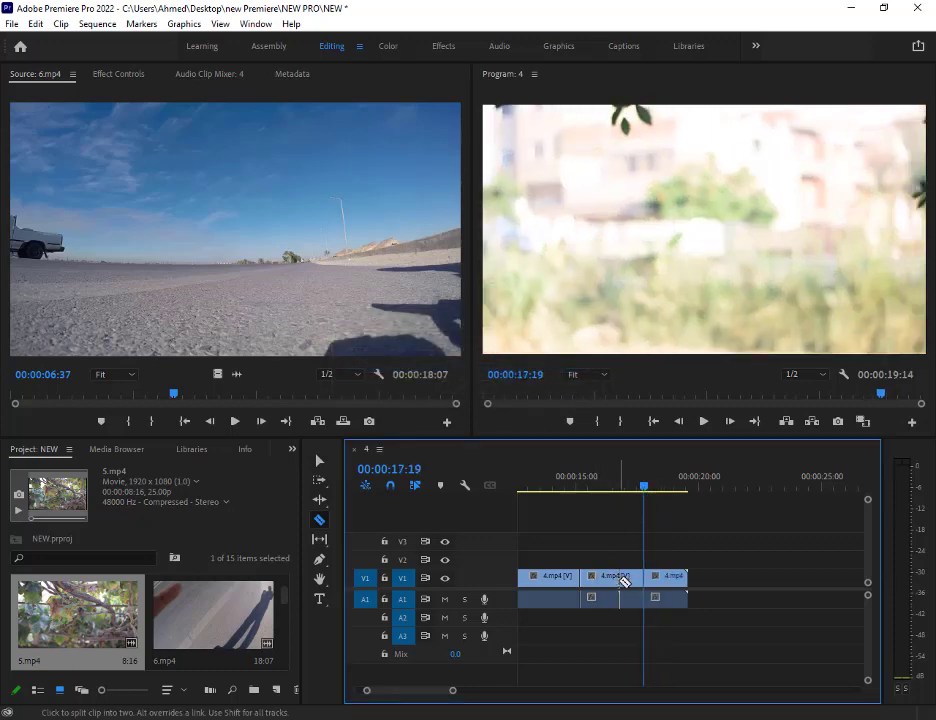
- Try another Razor cut within the middle 4.mp4 segment and undo that cut
left_click(628, 572)
left_click(612, 576)
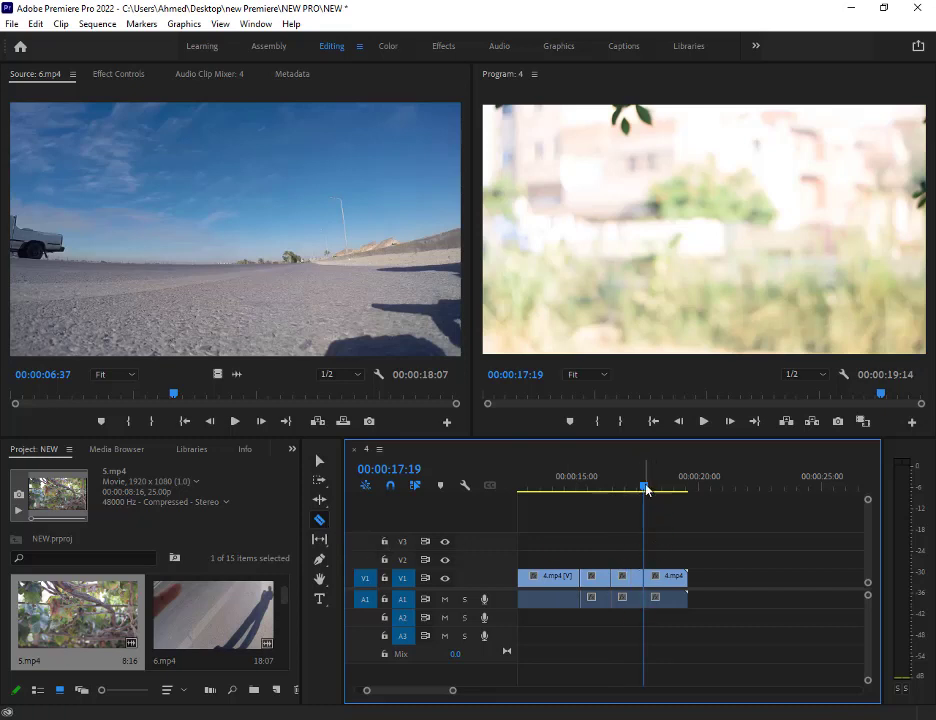
key("ctrl+z")
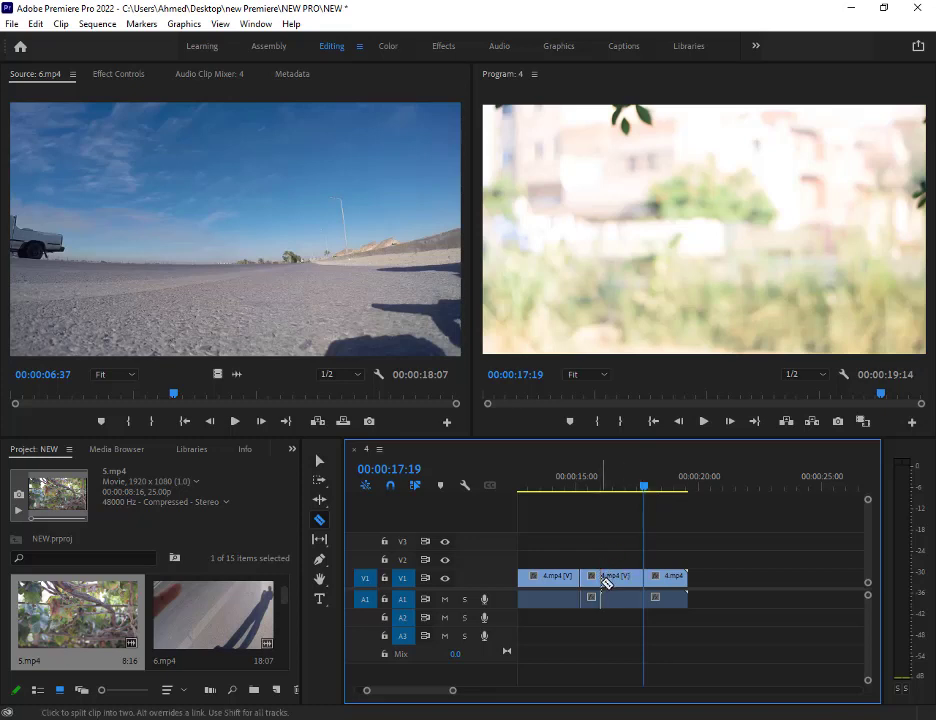
- Delete the middle 4.mp4 segment with its audio, close the gap it leaves, and move the playhead back to about 00:00:14:06
left_click(319, 460)
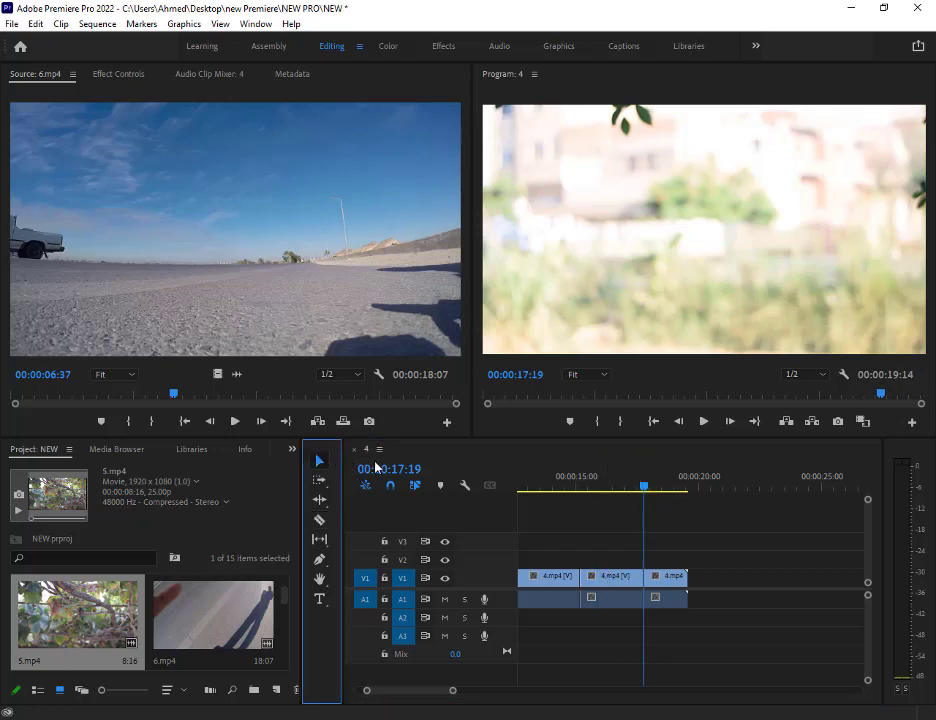
left_click(589, 592)
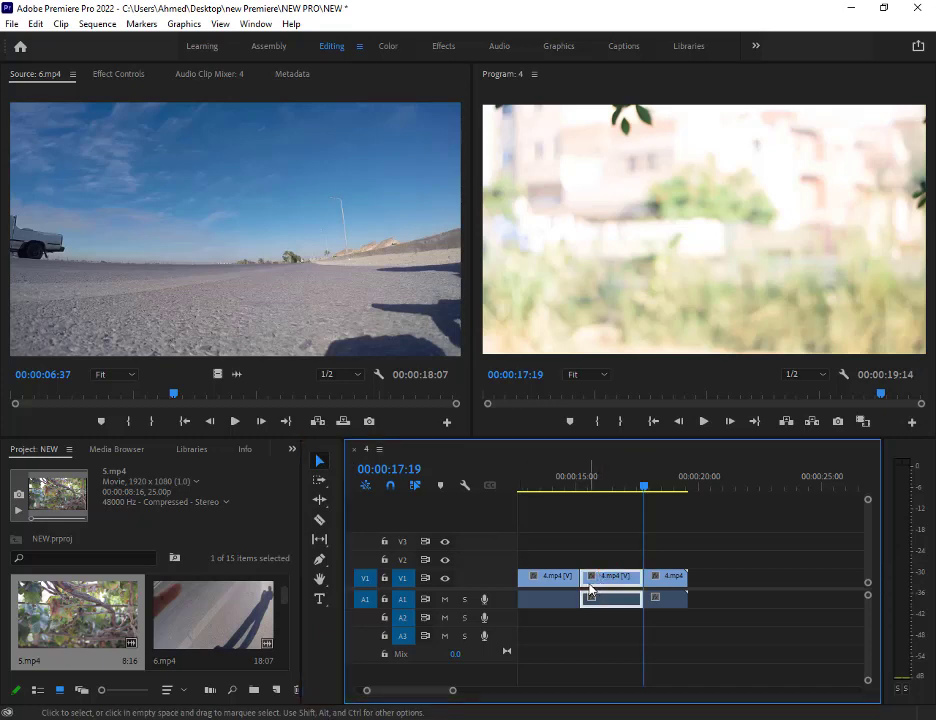
key("Delete")
left_click(606, 584)
key("Delete")
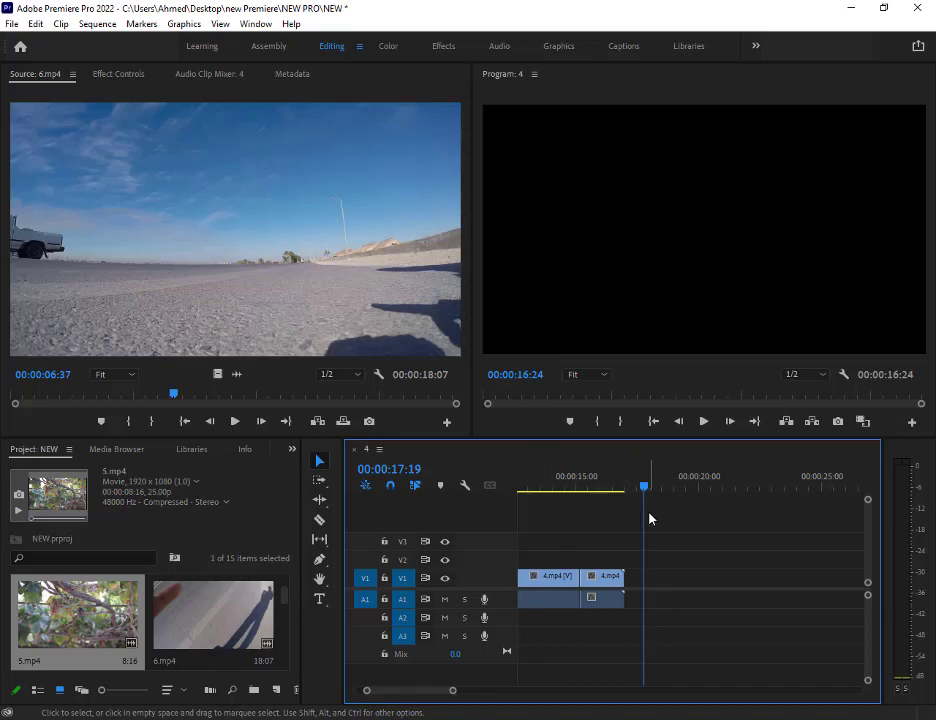
left_click_drag(643, 494, 558, 496)
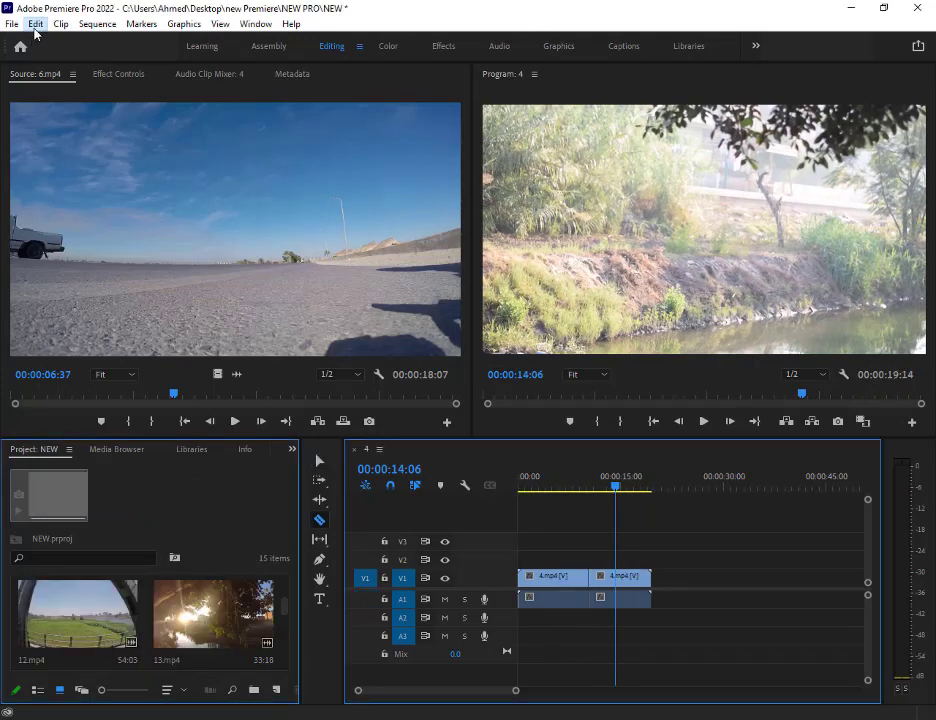
- Examine the keyboard shortcuts for the tools, the File commands and the other application commands, without changing any
left_click(35, 23)
mouse_move(291, 24)
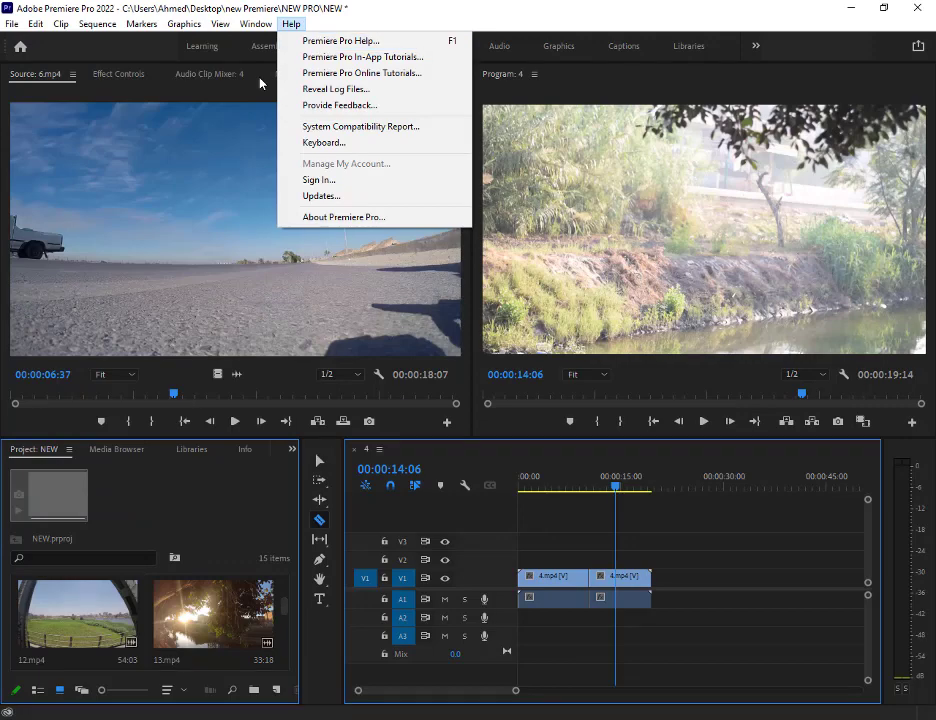
mouse_move(35, 23)
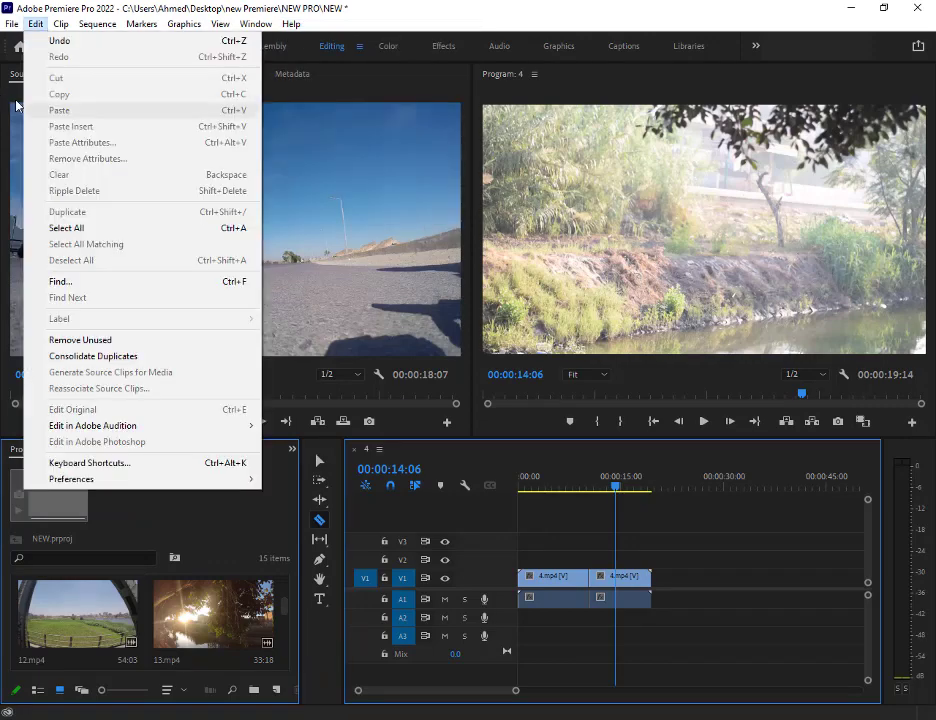
left_click(132, 465)
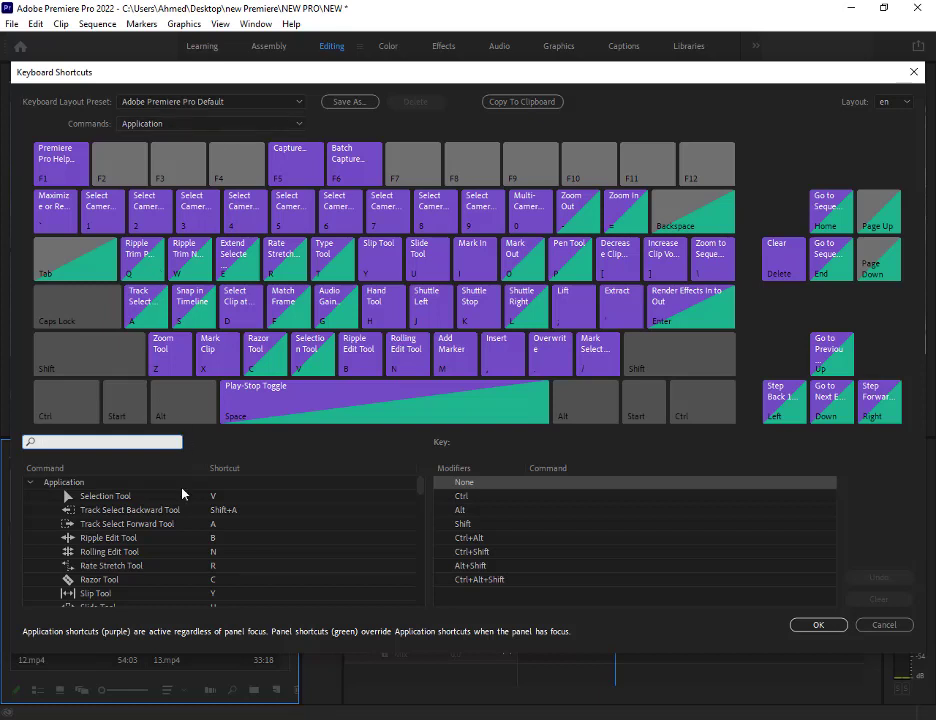
scroll(171, 562, "down", 5)
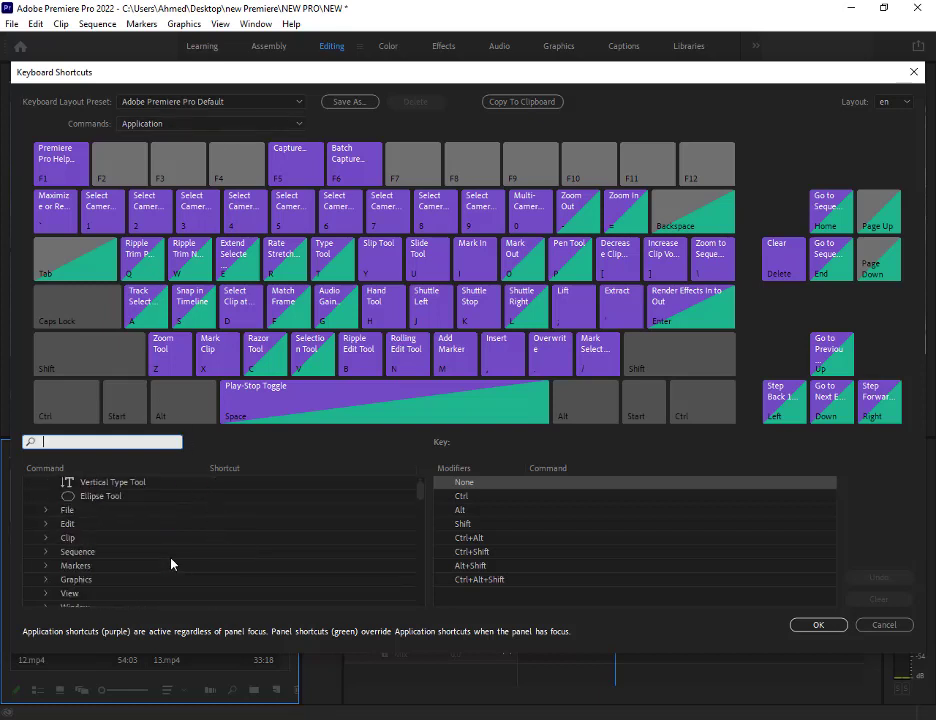
scroll(150, 550, "up", 2)
scroll(150, 550, "down", 2)
left_click(45, 511)
scroll(58, 535, "down", 3)
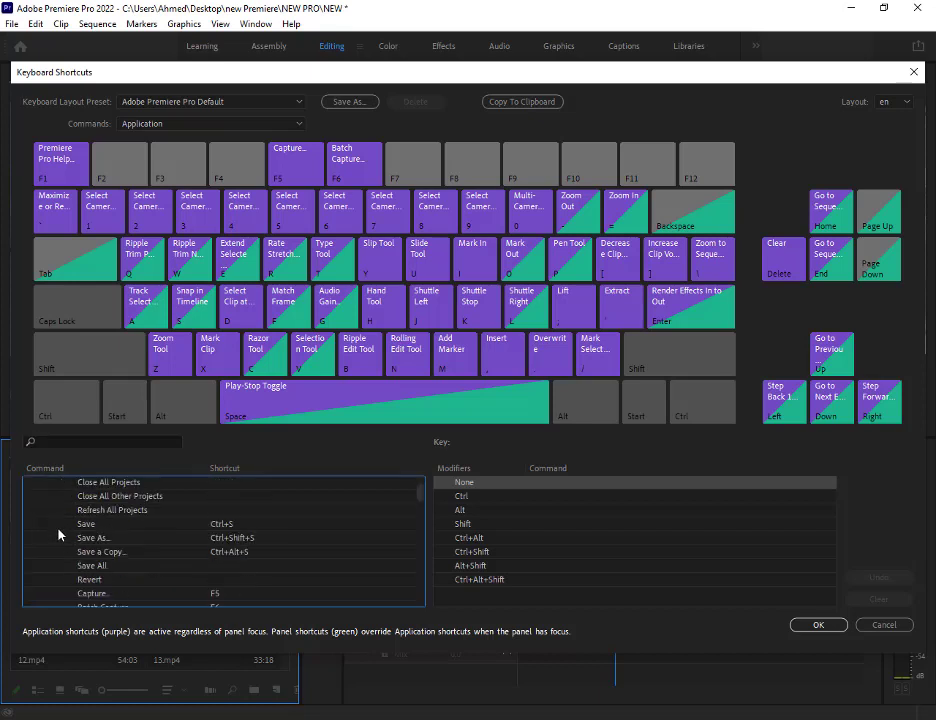
scroll(58, 535, "down", 7)
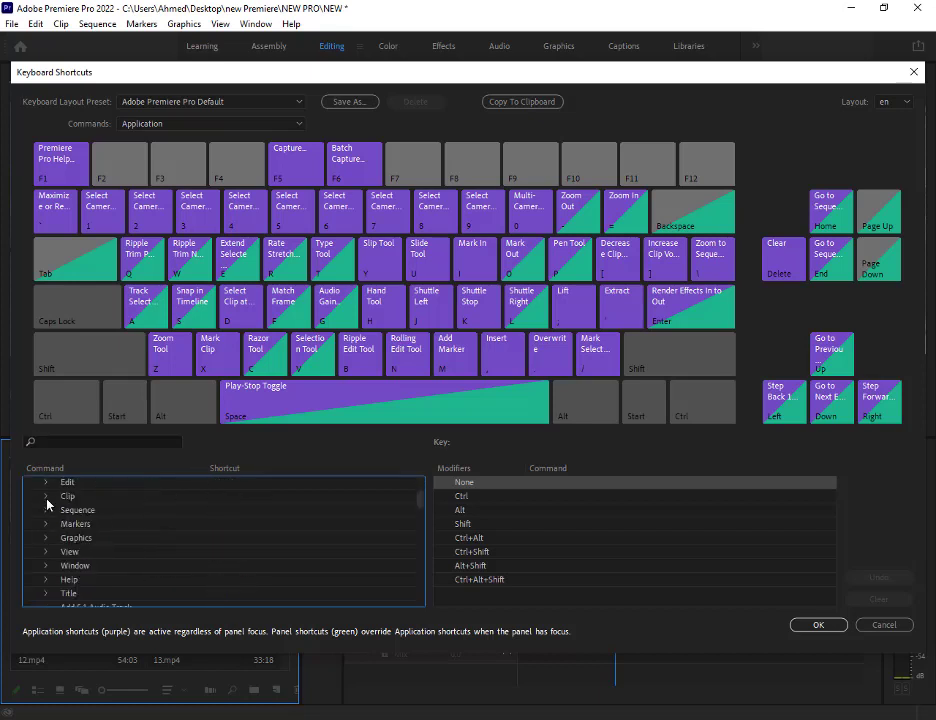
scroll(92, 590, "down", 2)
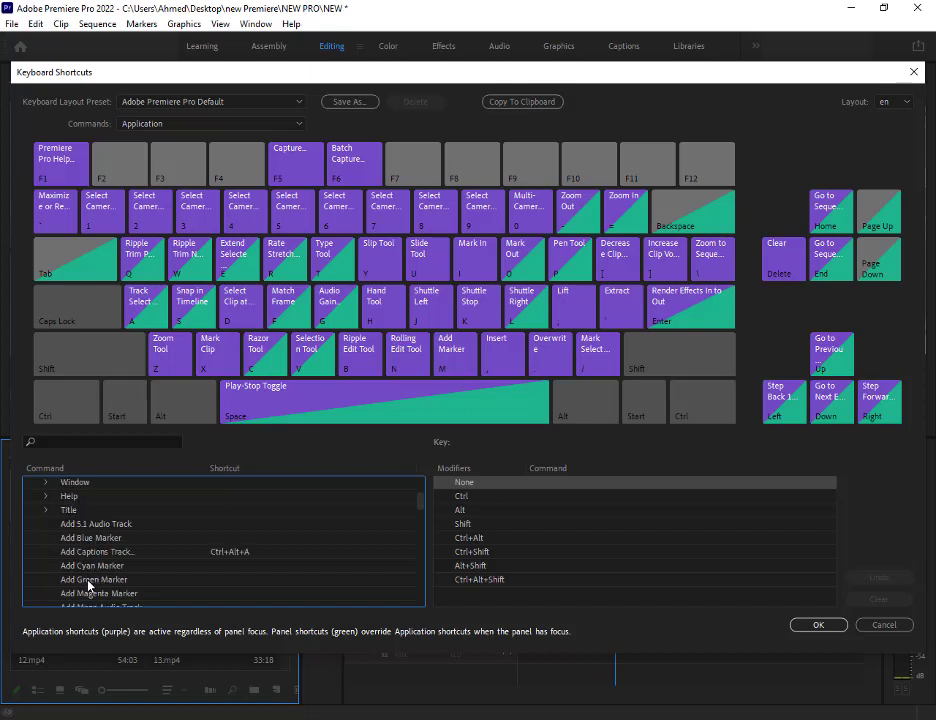
scroll(96, 584, "down", 20)
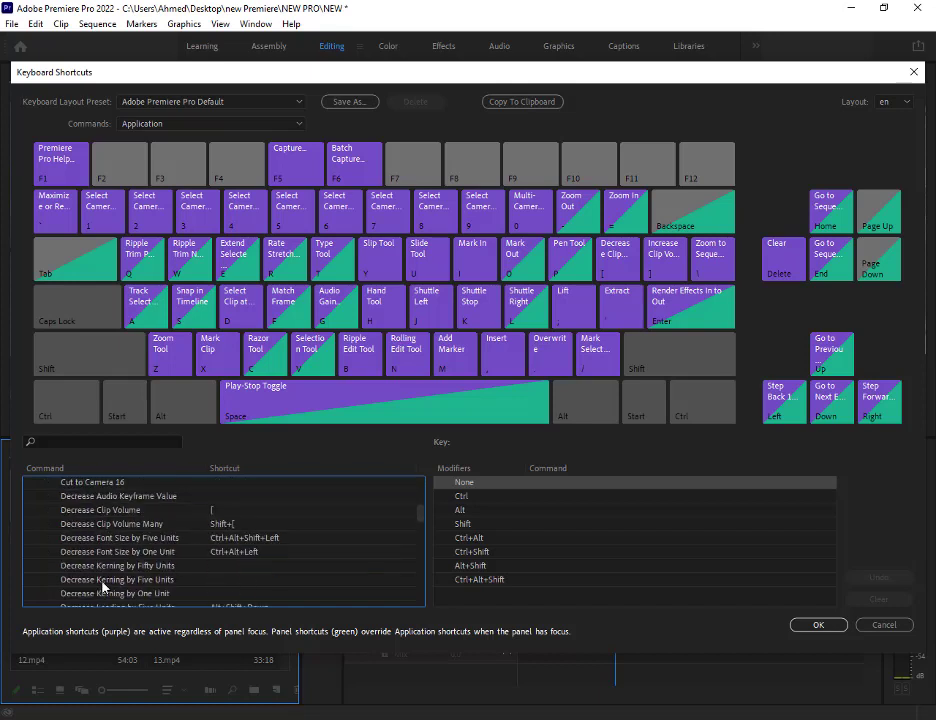
scroll(104, 587, "down", 20)
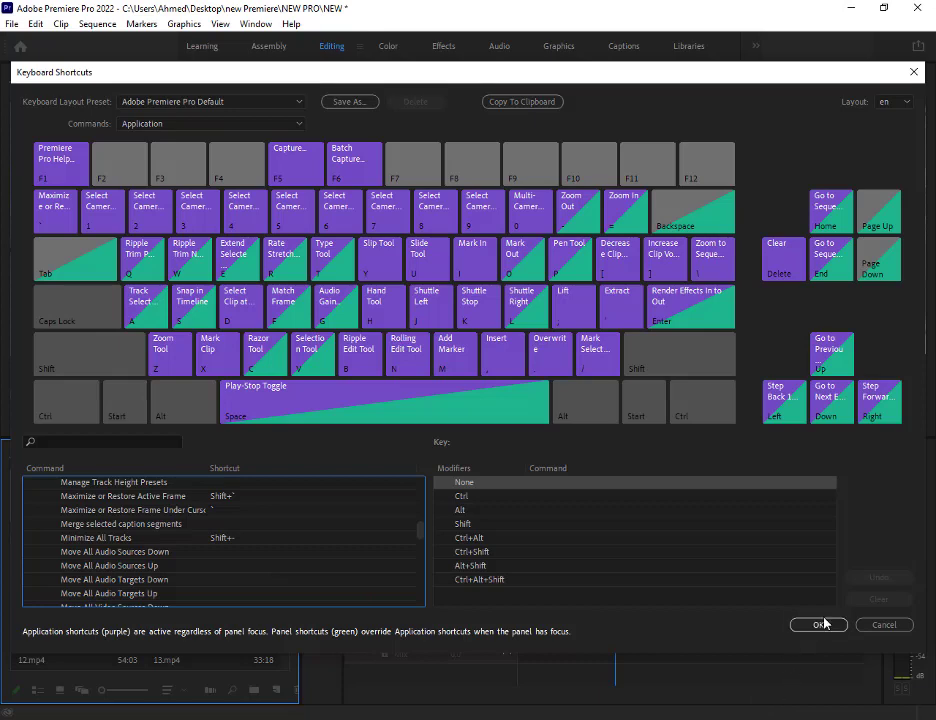
left_click(873, 628)
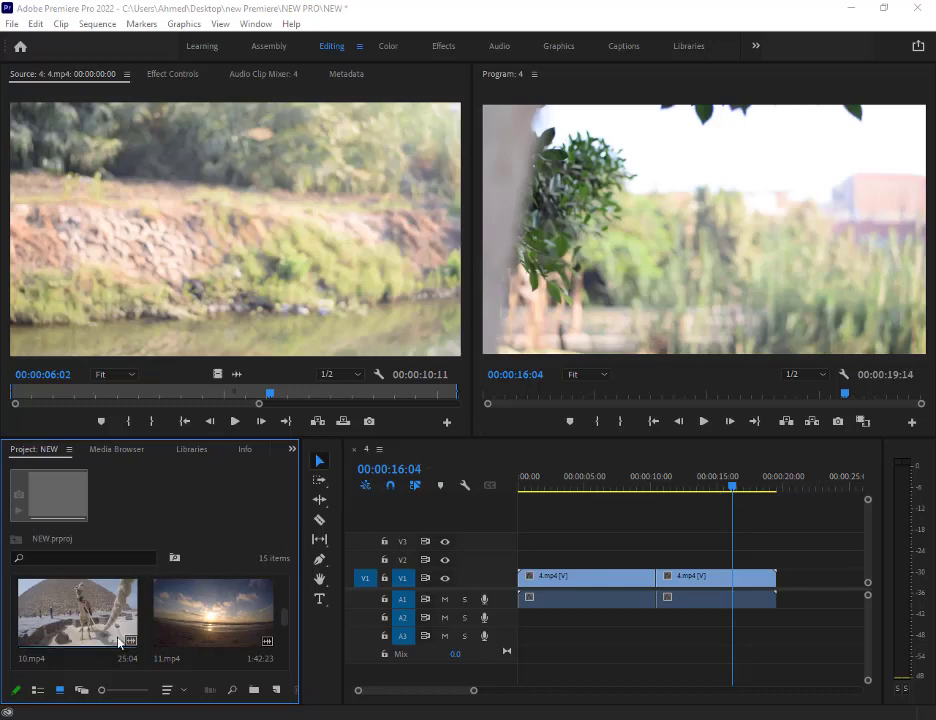
- Import Vanilla-1s-280px (1).jpg, Vanilla-1s-280px.gif and Vanilla-1s-280px.png from the video example folder into the project
scroll(166, 655, "up", 1)
scroll(170, 645, "down", 2)
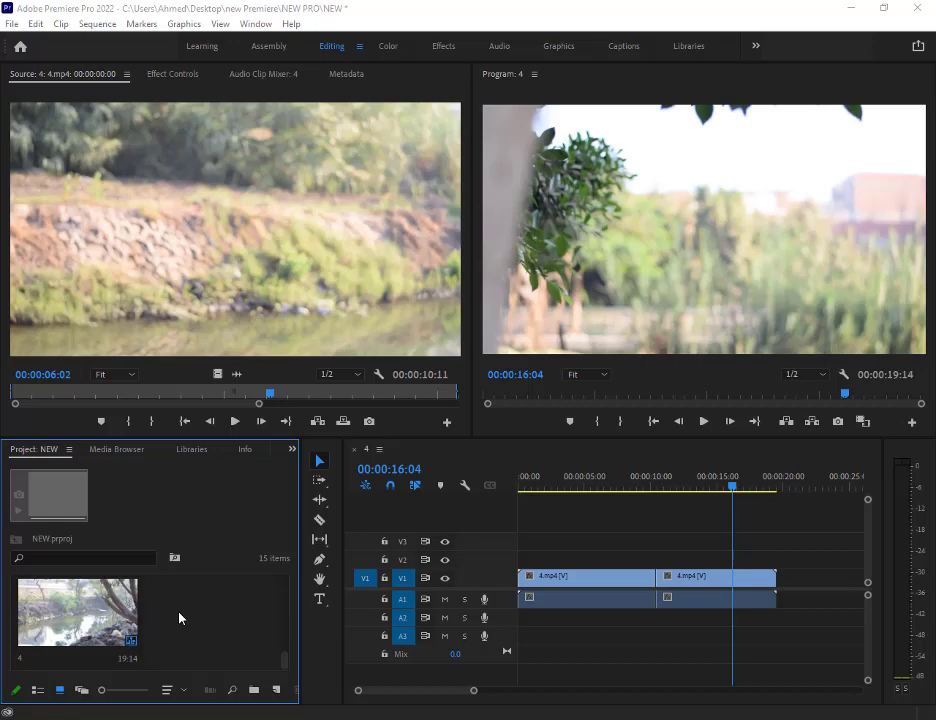
double_click(180, 618)
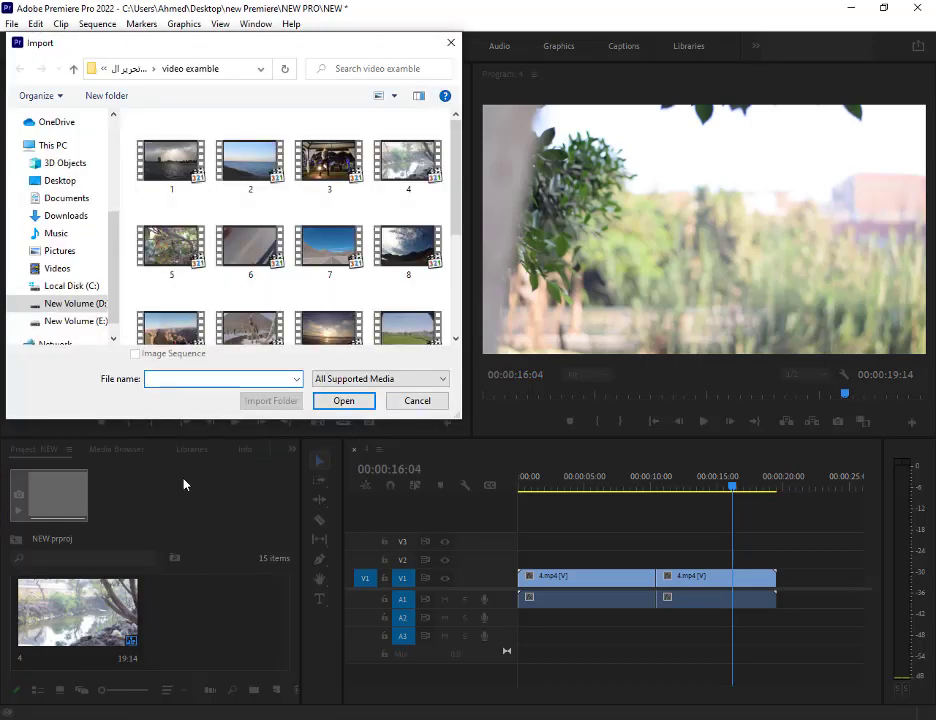
scroll(292, 290, "down", 3)
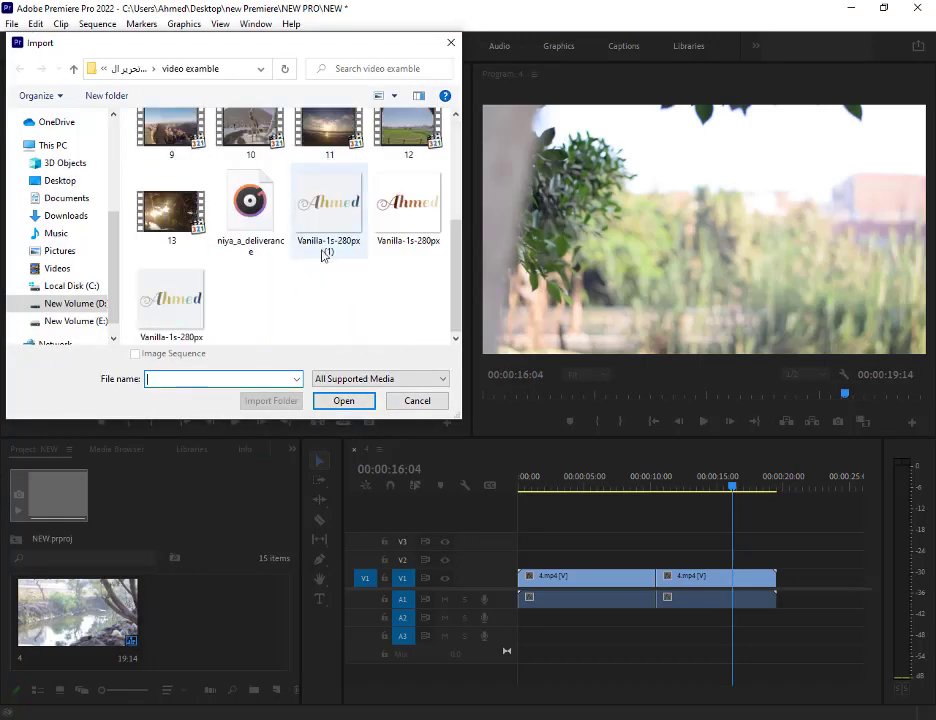
left_click(351, 198)
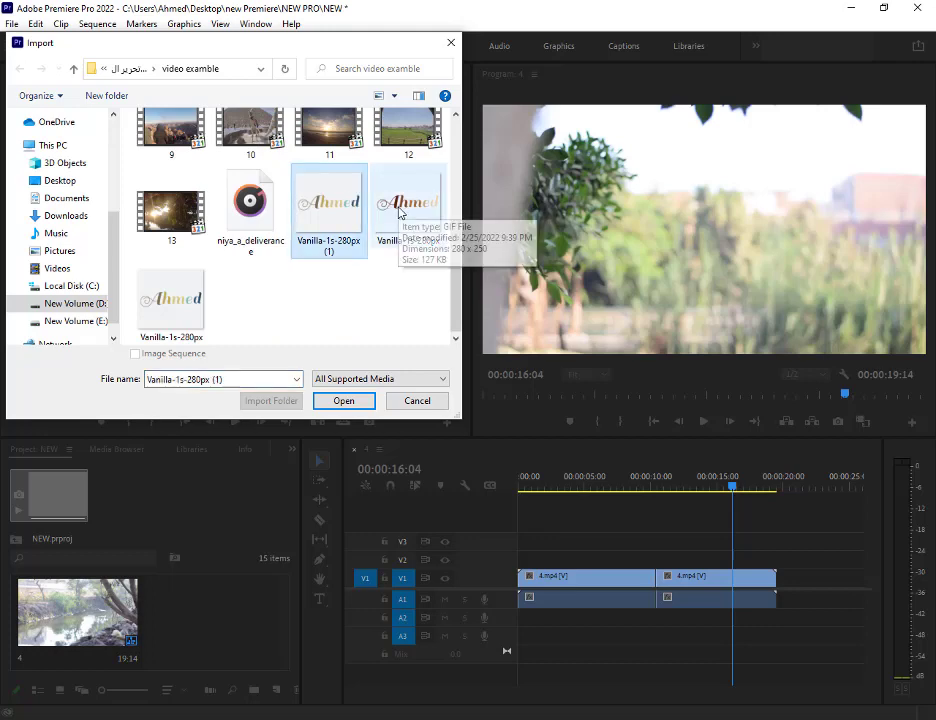
left_click(398, 206, "ctrl")
left_click(171, 300, "ctrl")
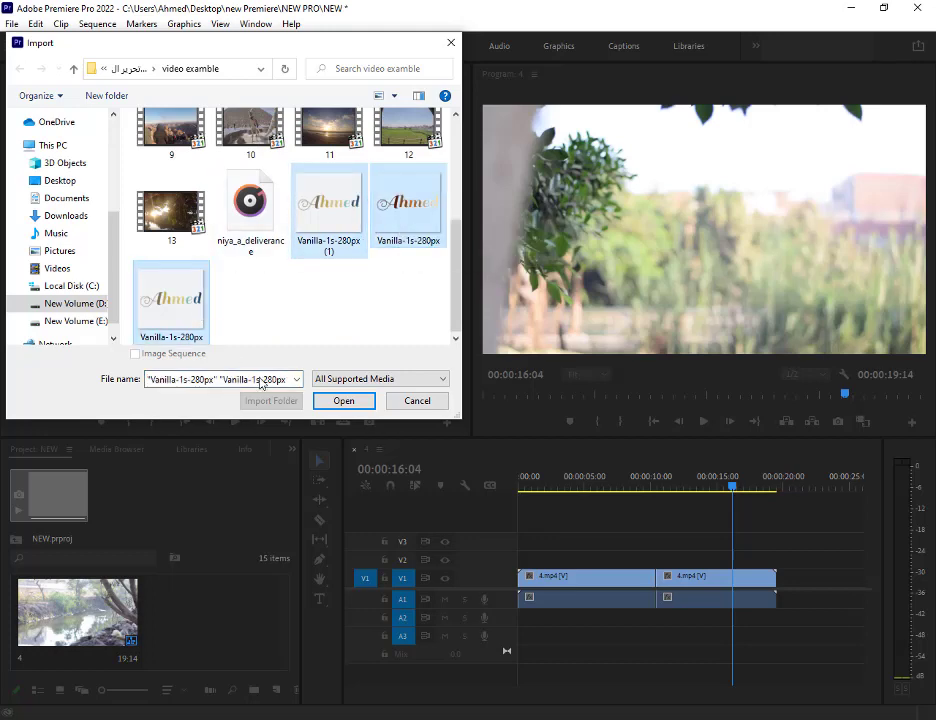
left_click(326, 402)
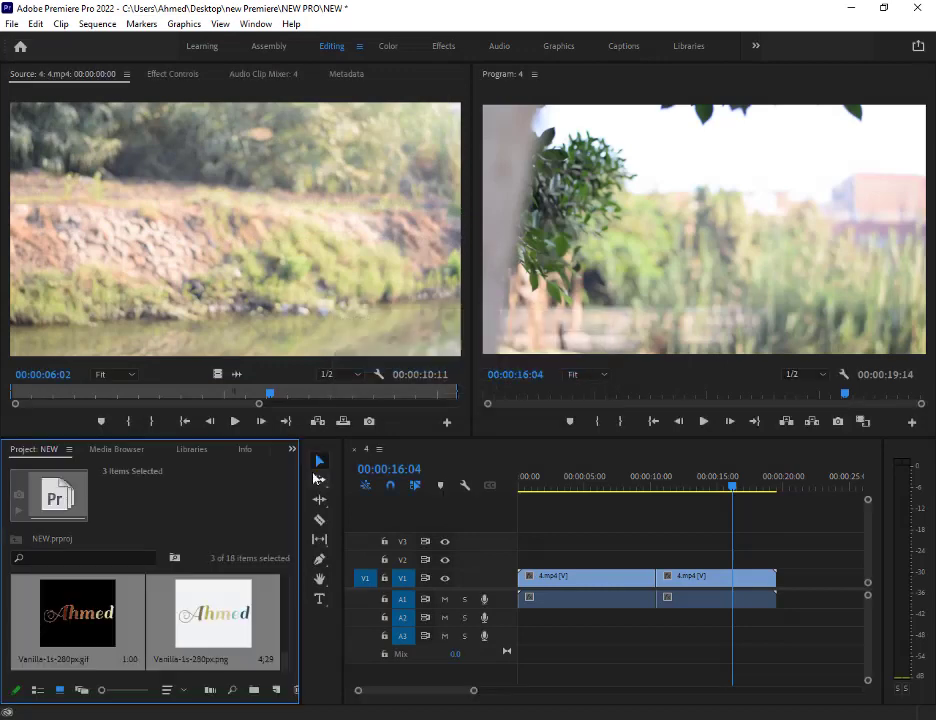
- Try placing the three imported Vanilla-1s-280px images together on V2 at the start of the sequence, and delete them from the track
scroll(155, 636, "down", 3)
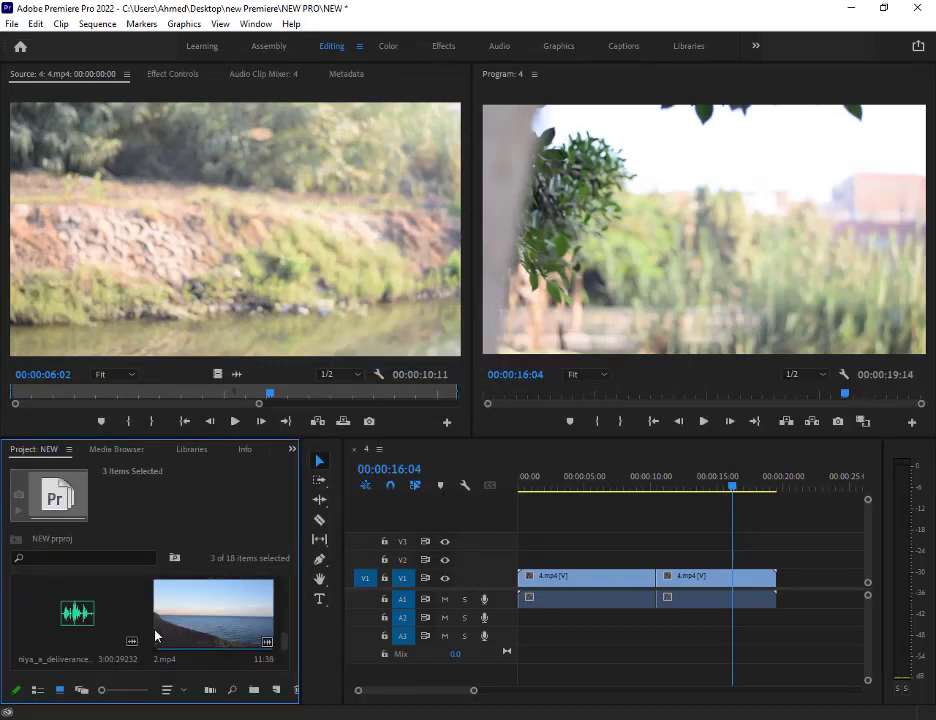
scroll(155, 636, "down", 2)
scroll(155, 636, "up", 2)
scroll(192, 622, "down", 2)
scroll(99, 629, "down", 1)
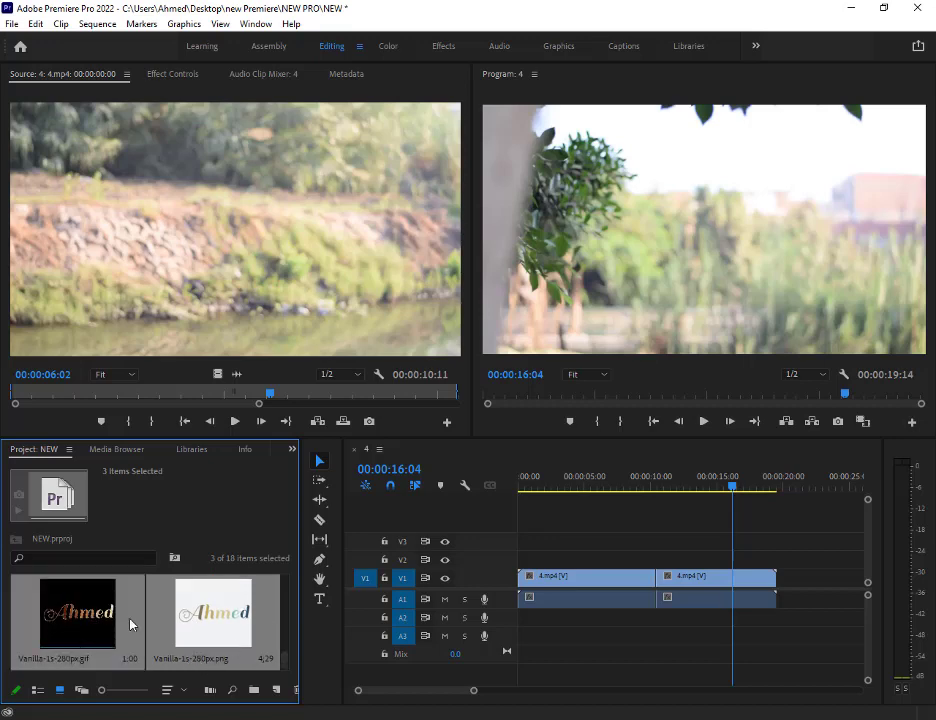
scroll(130, 625, "up", 1)
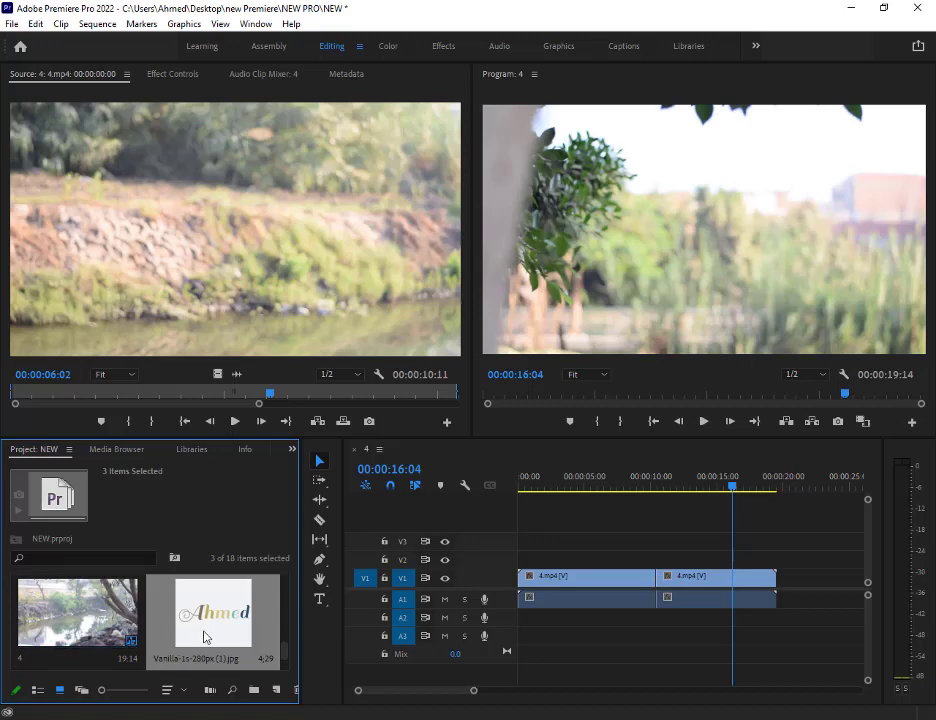
left_click_drag(253, 637, 565, 566)
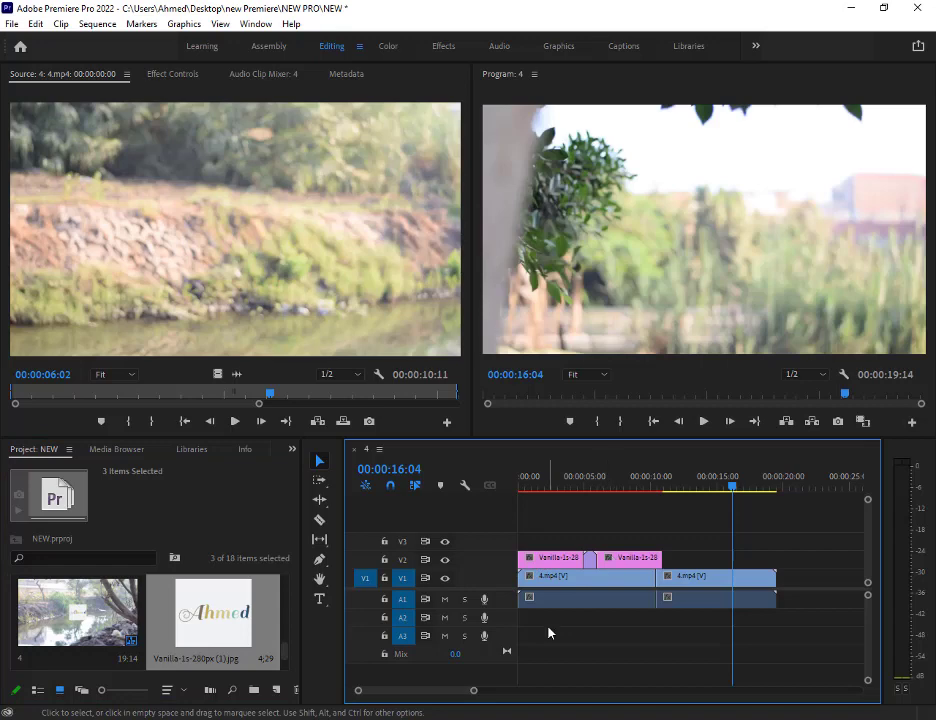
left_click(614, 567)
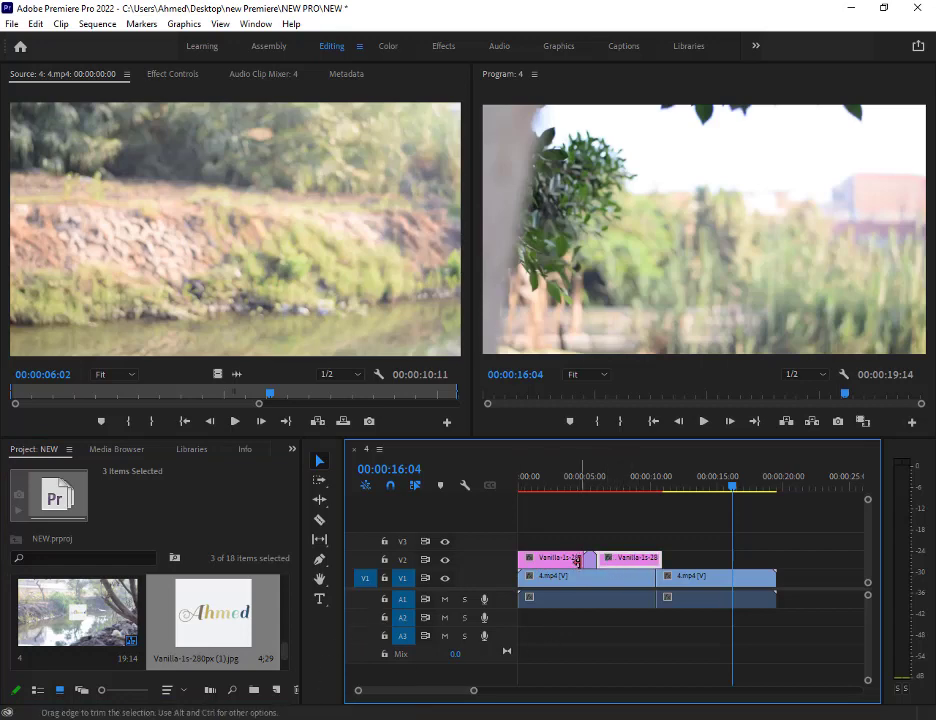
key("Delete")
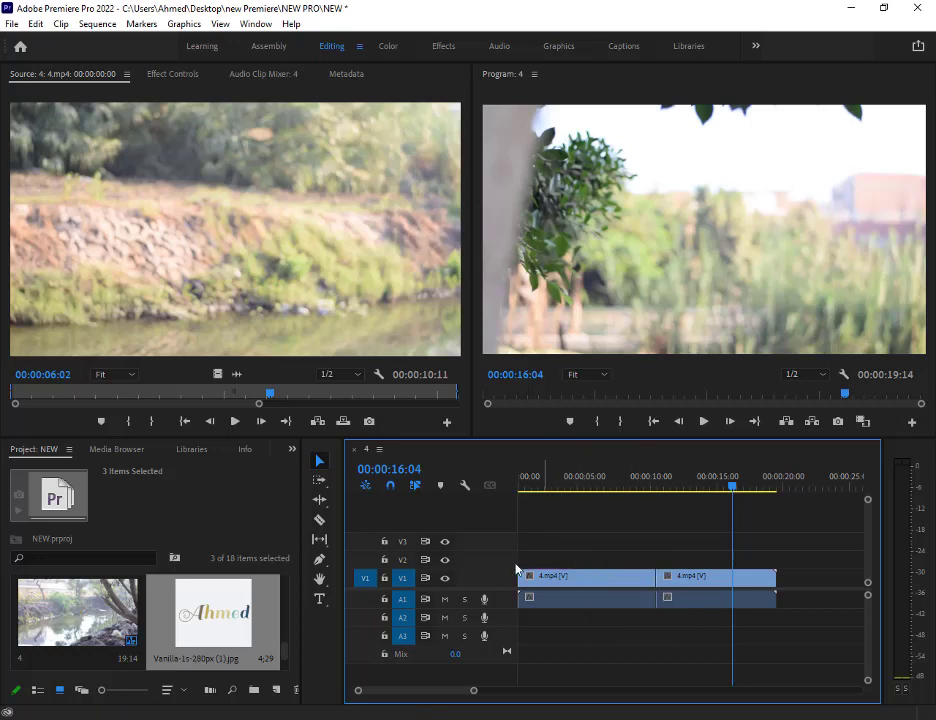
- Place Vanilla-1s-280px (1).jpg on V2 at the start of the sequence and view it with the playhead at 00:00:02:11
left_click(131, 622)
left_click(131, 622)
left_click(211, 617)
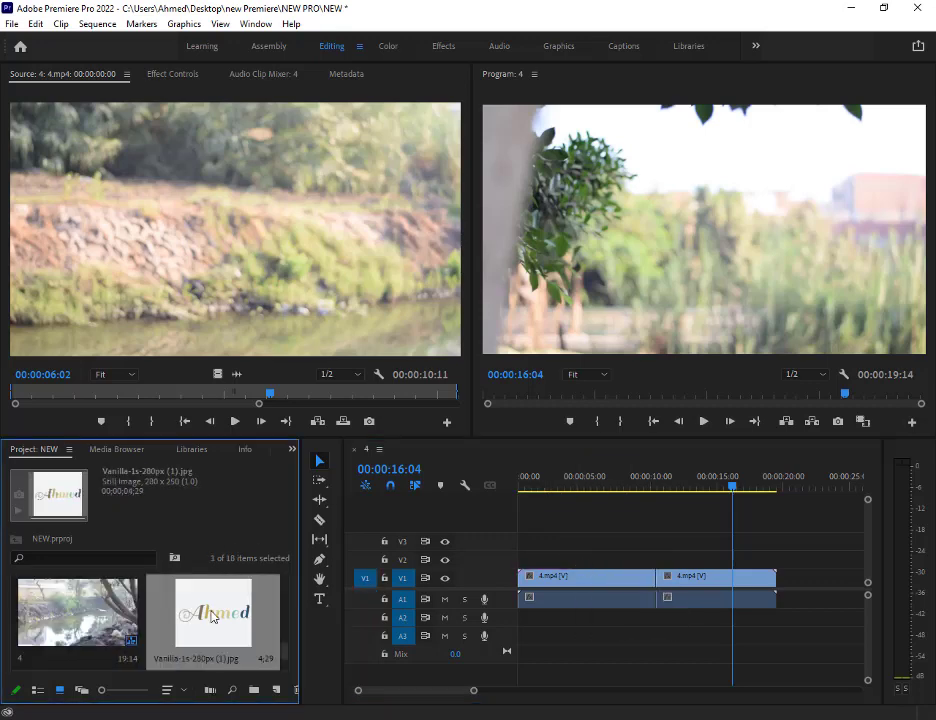
left_click_drag(209, 617, 530, 569)
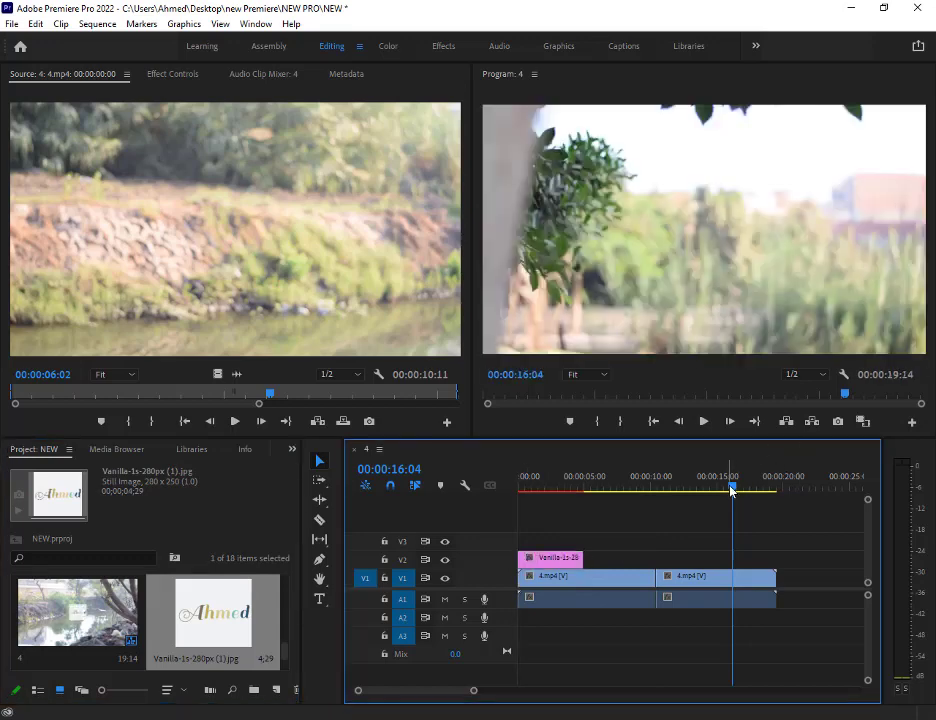
left_click_drag(731, 486, 550, 494)
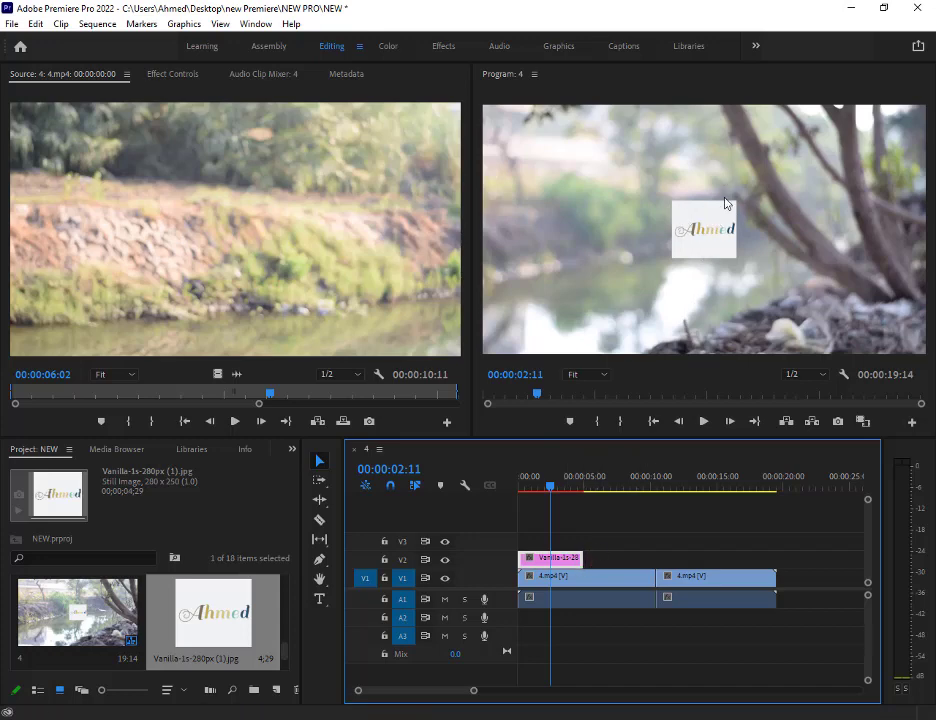
left_click(706, 248)
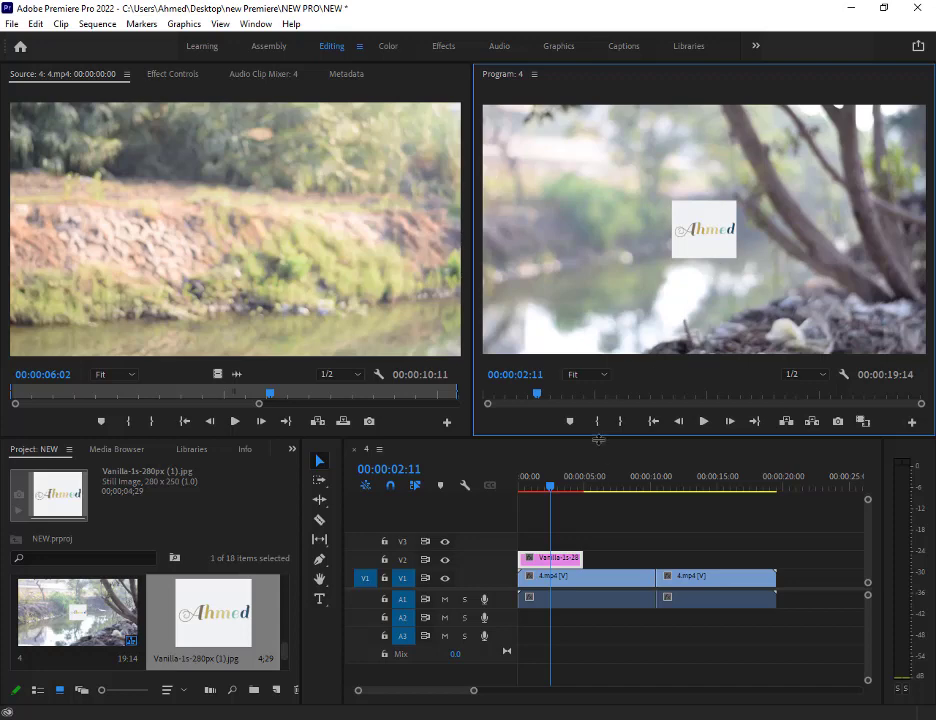
- Try placing Vanilla-1s-280px.png directly after the jpg on V2, preview it at 00:00:06:18, and delete it from the track
scroll(180, 642, "down", 2)
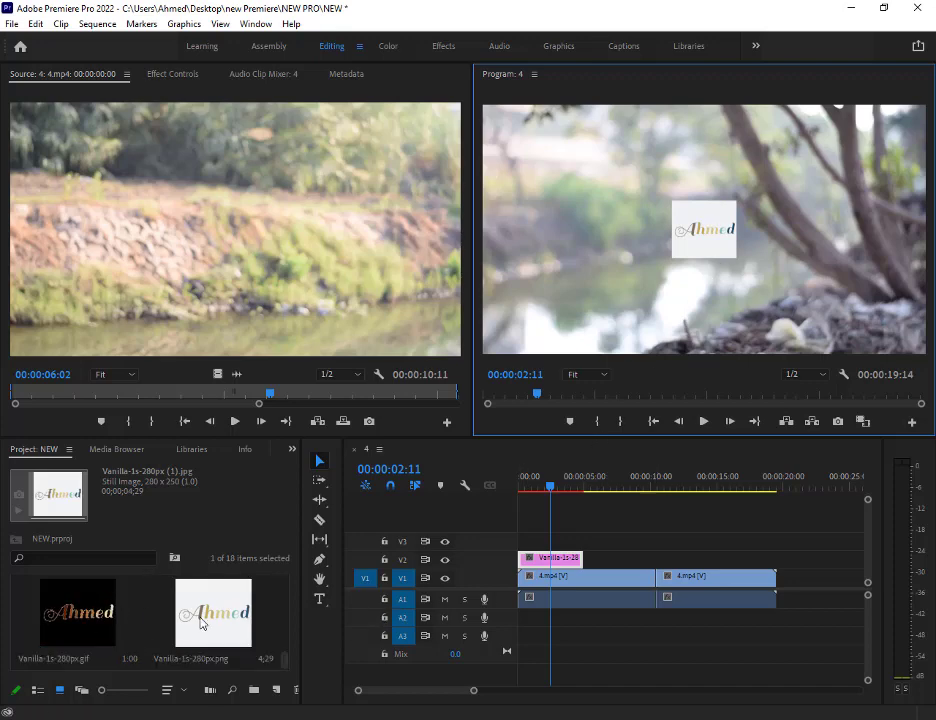
left_click_drag(203, 620, 592, 567)
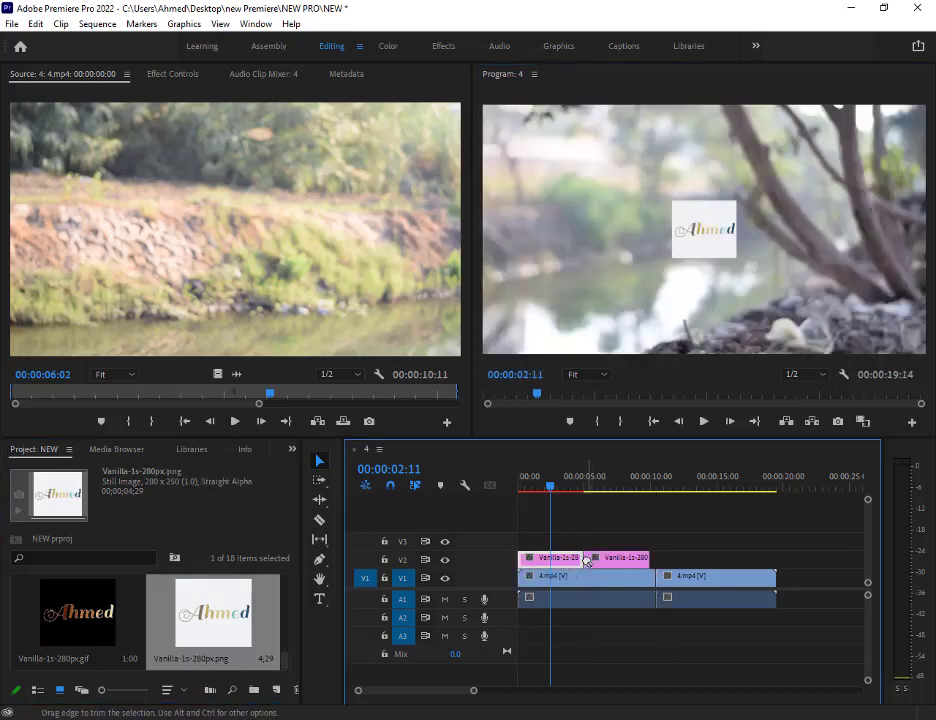
left_click_drag(550, 486, 597, 486)
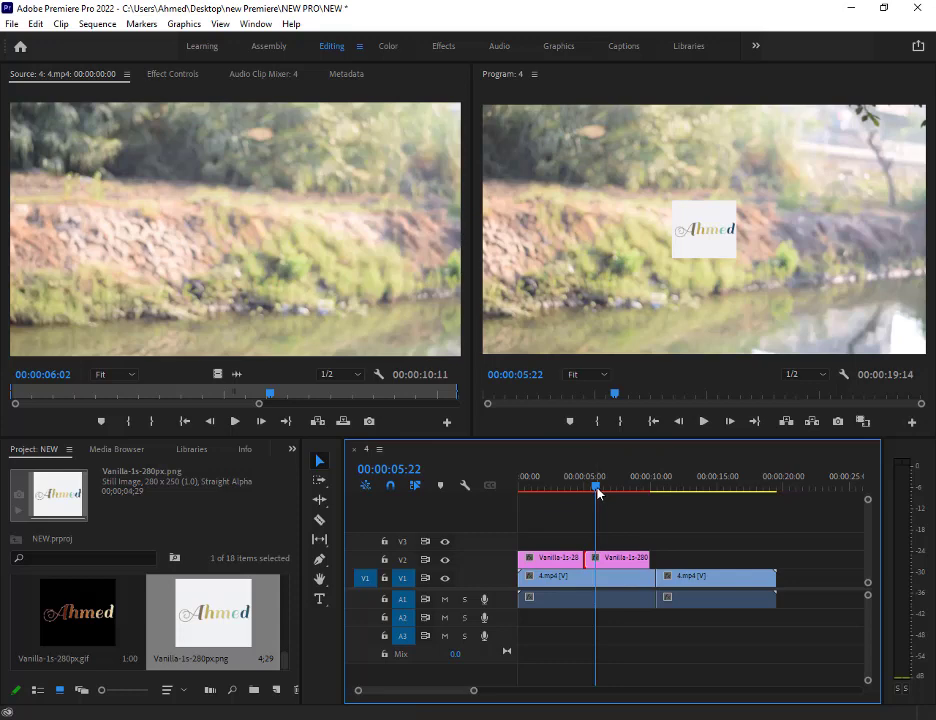
left_click_drag(597, 493, 607, 493)
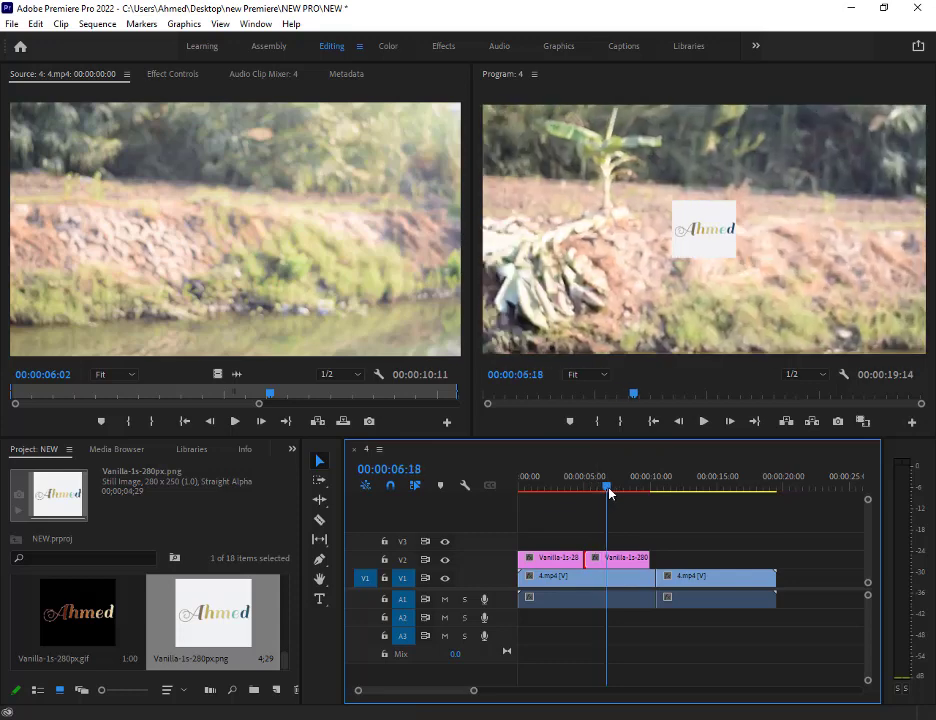
left_click(124, 614)
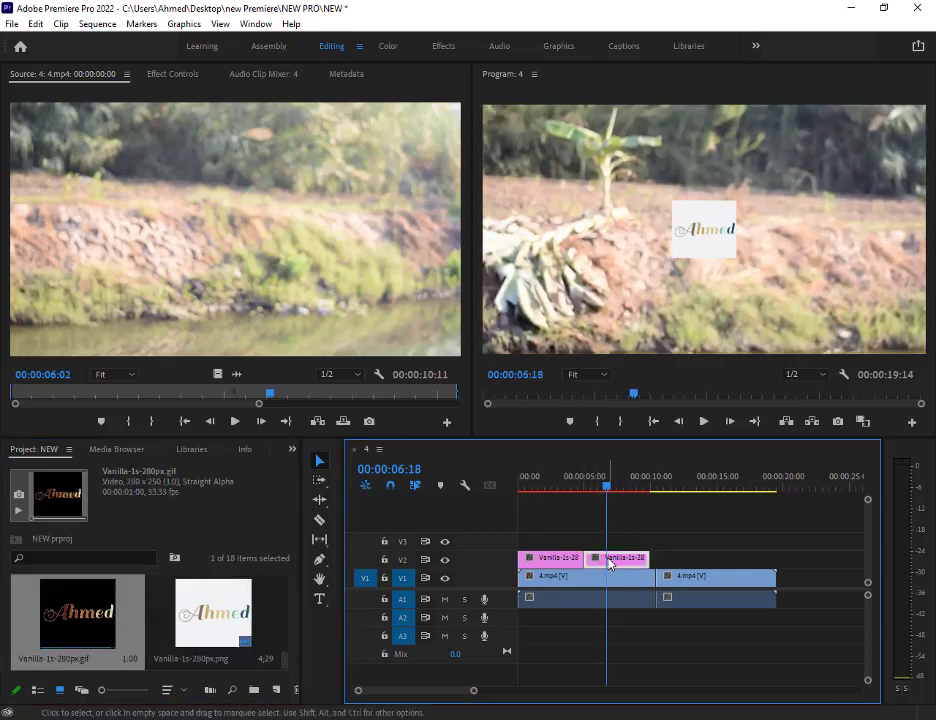
key("Delete")
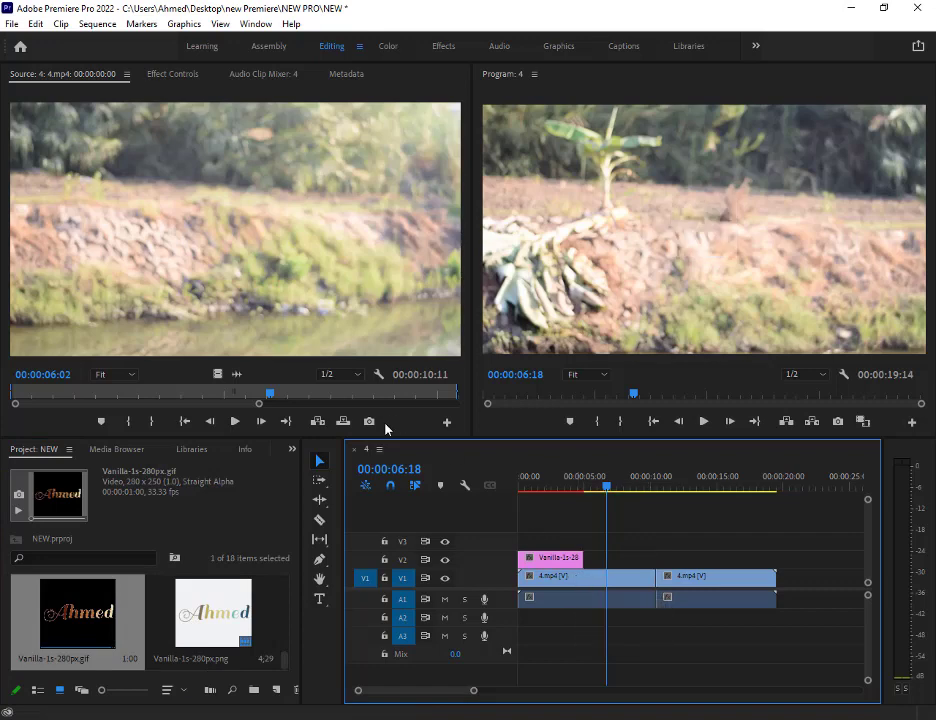
- Try placing Vanilla-1s-280px.png on V2 again with a small gap after the jpg, and delete that clip
left_click(199, 622)
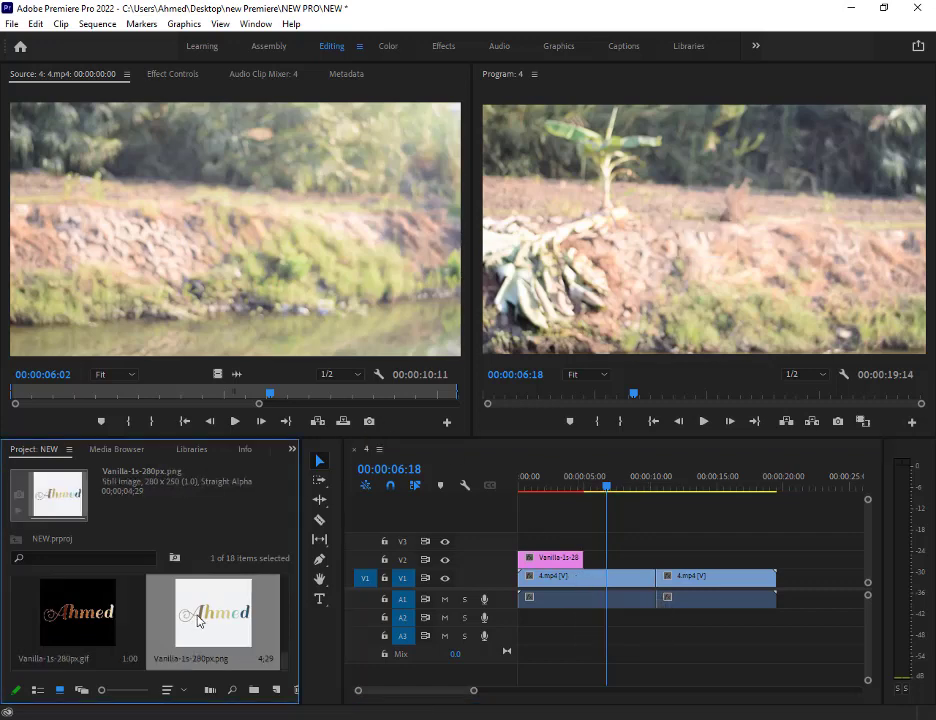
left_click_drag(199, 622, 609, 591)
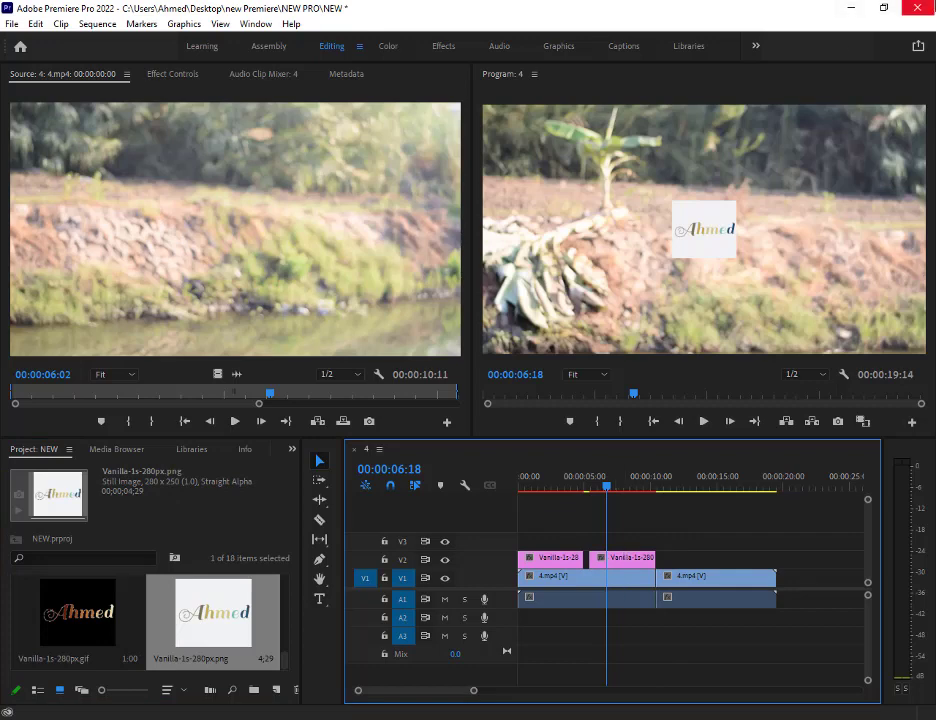
left_click(650, 561)
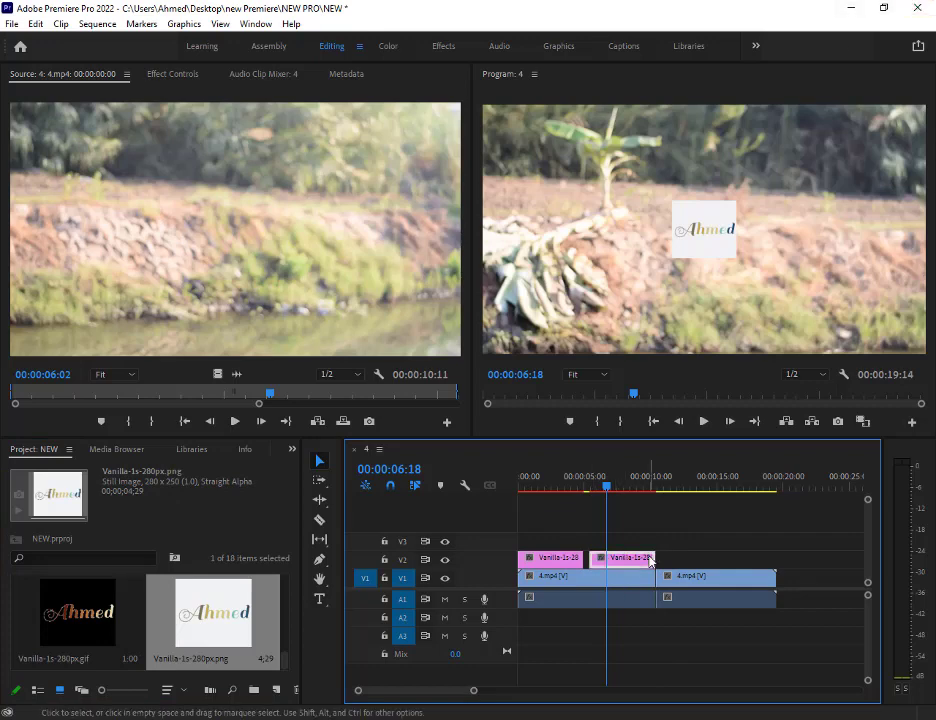
key("Delete")
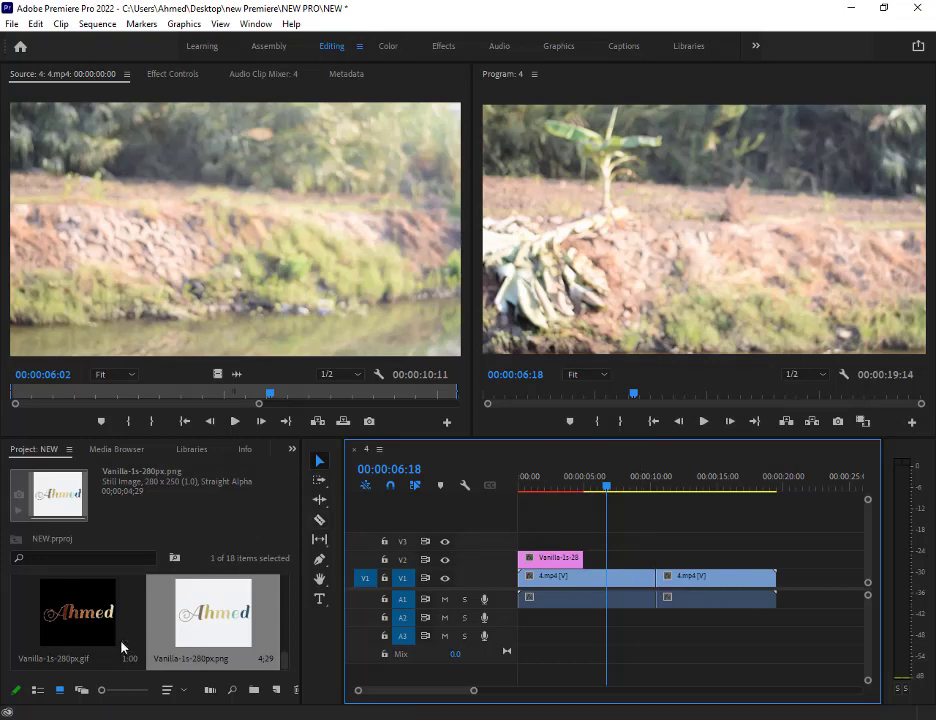
- Place Vanilla-1s-280px.gif on V2 shortly after the jpg clip, ending near the playhead at 00:00:06:18
scroll(94, 640, "up", 3)
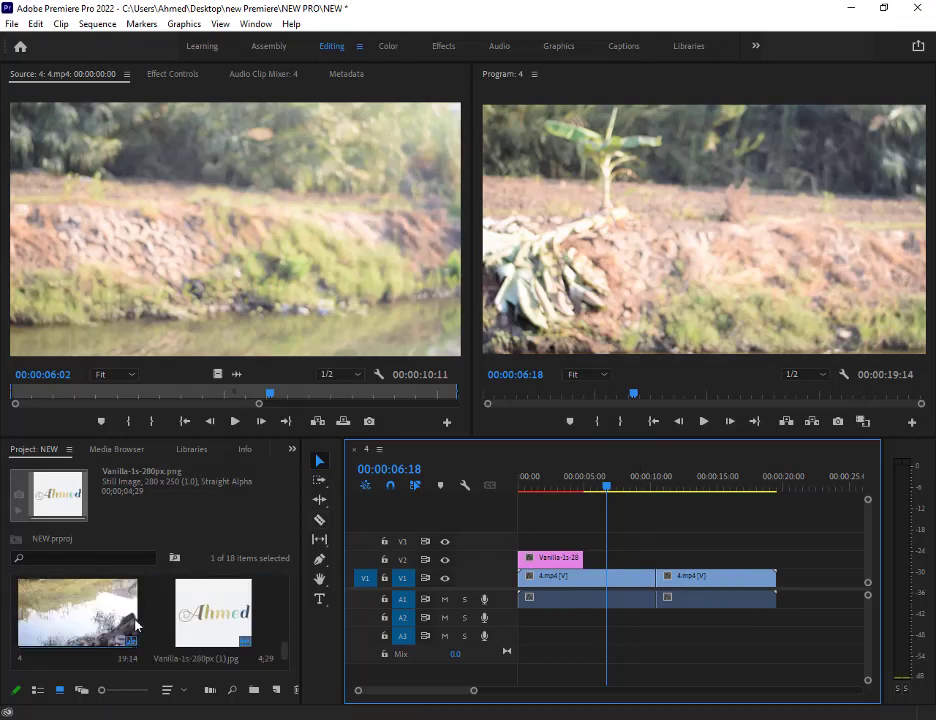
scroll(136, 625, "down", 2)
left_click(230, 617)
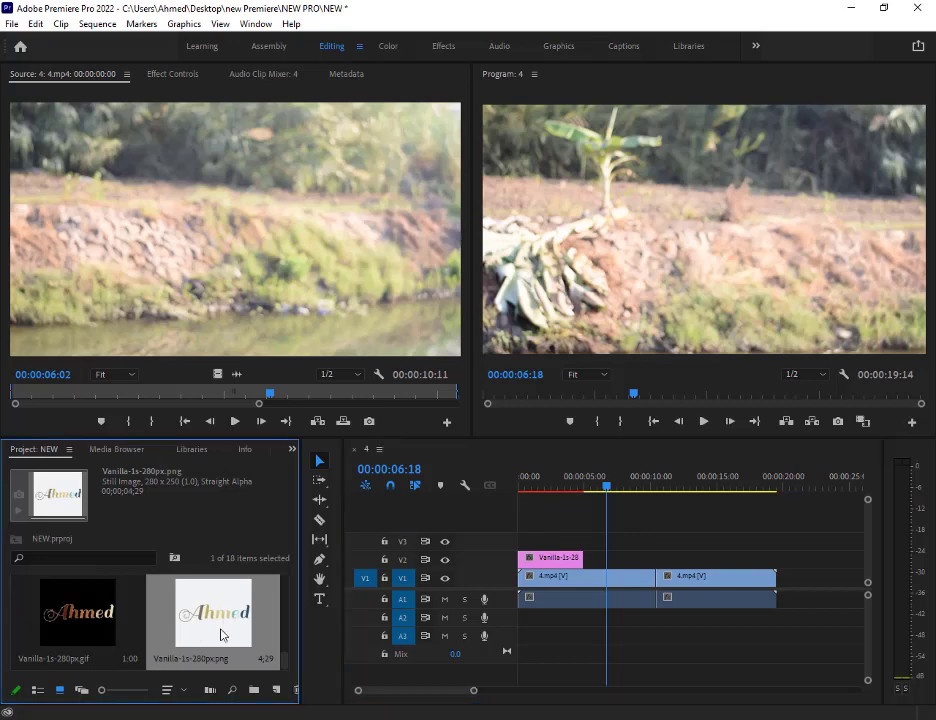
left_click_drag(97, 624, 600, 560)
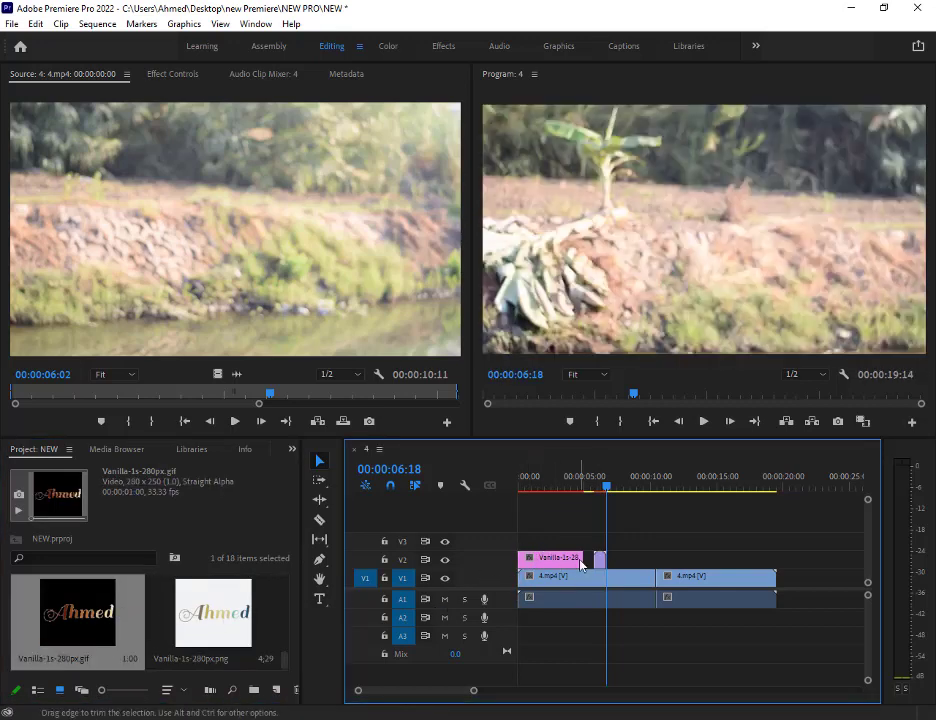
- Set the duration of the Vanilla-1s-280px.gif clip on V2 to 00:00:10:24 through its speed and duration settings
left_click_drag(603, 560, 603, 560)
right_click(597, 560)
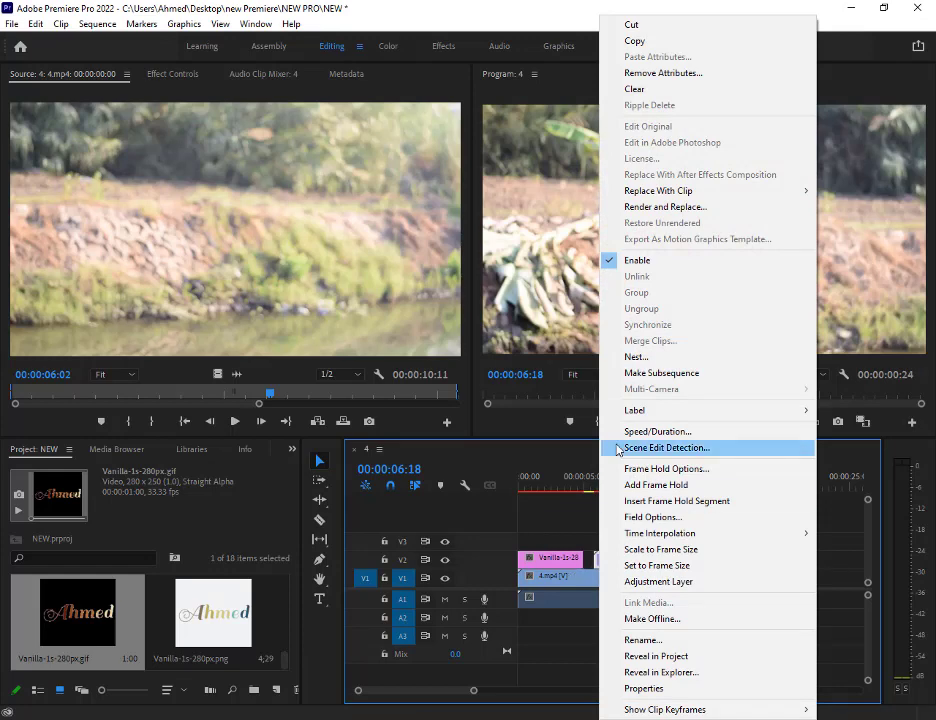
left_click(565, 560)
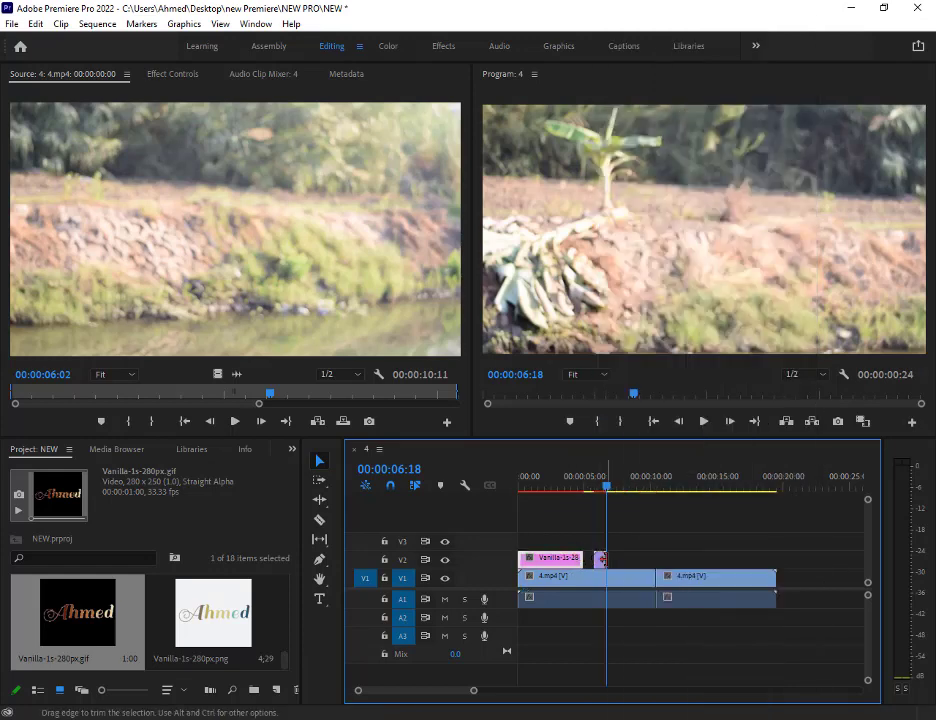
mouse_move(599, 559)
left_mouse_down()
mouse_move(614, 558)
mouse_move(606, 558)
left_mouse_up()
right_click(604, 558)
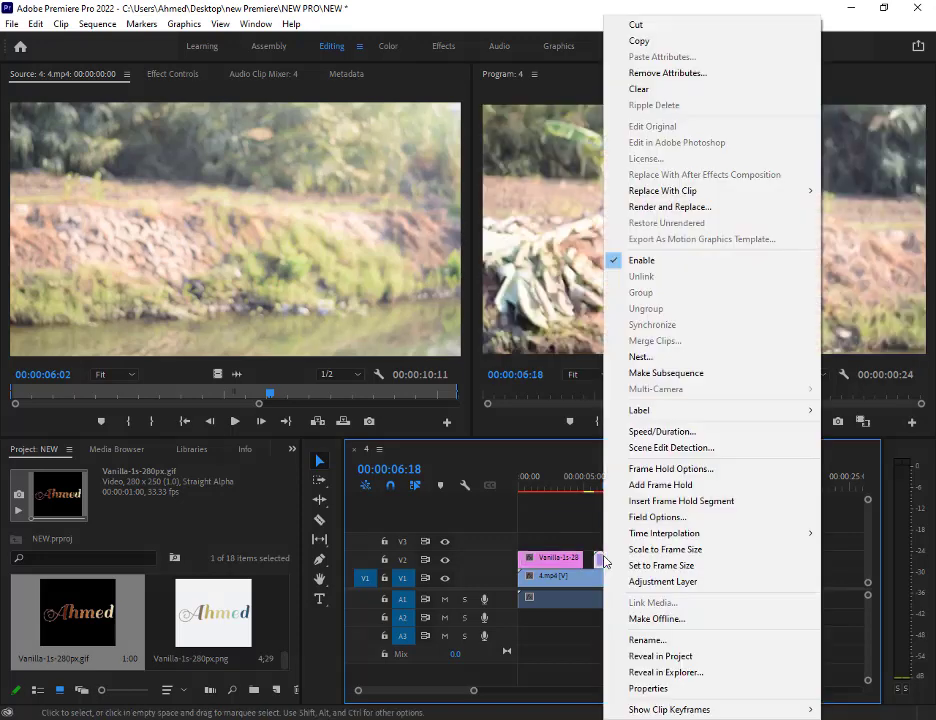
left_click(700, 438)
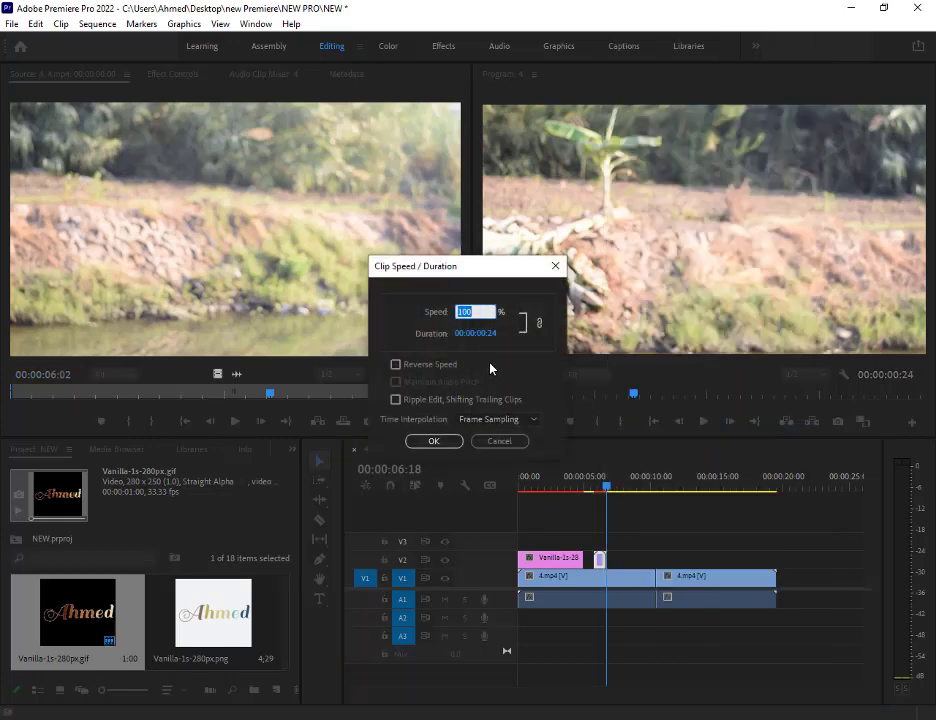
left_click(481, 334)
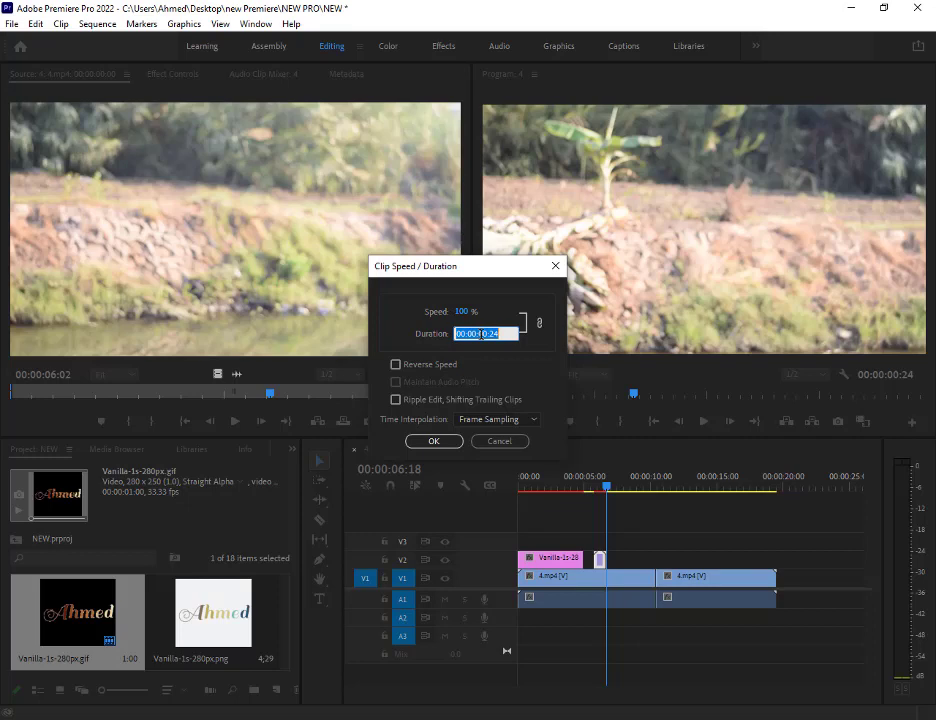
left_click(481, 334)
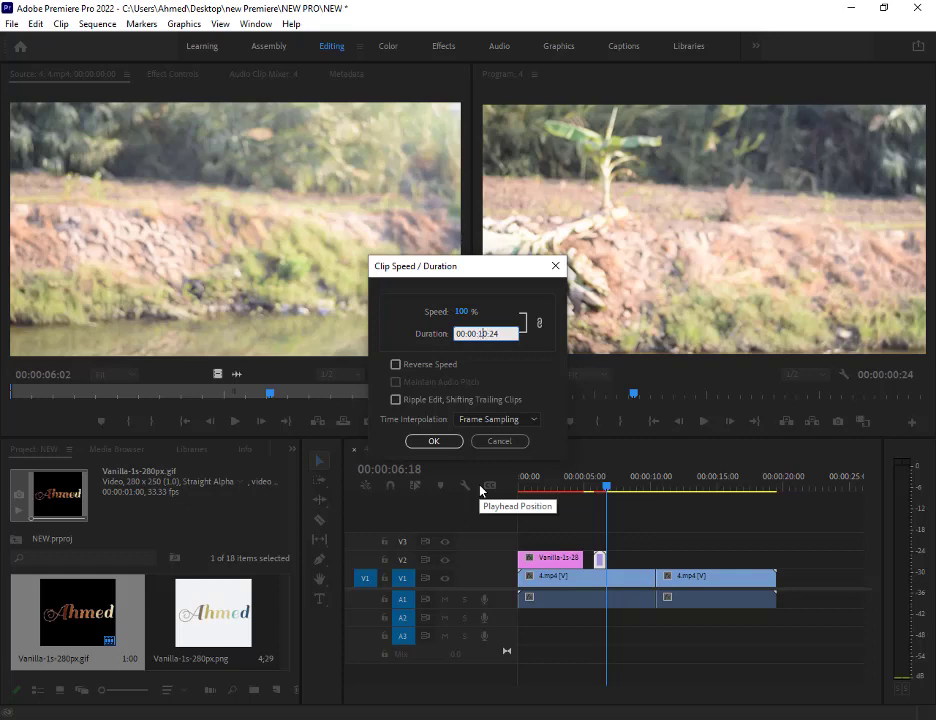
left_click(447, 441)
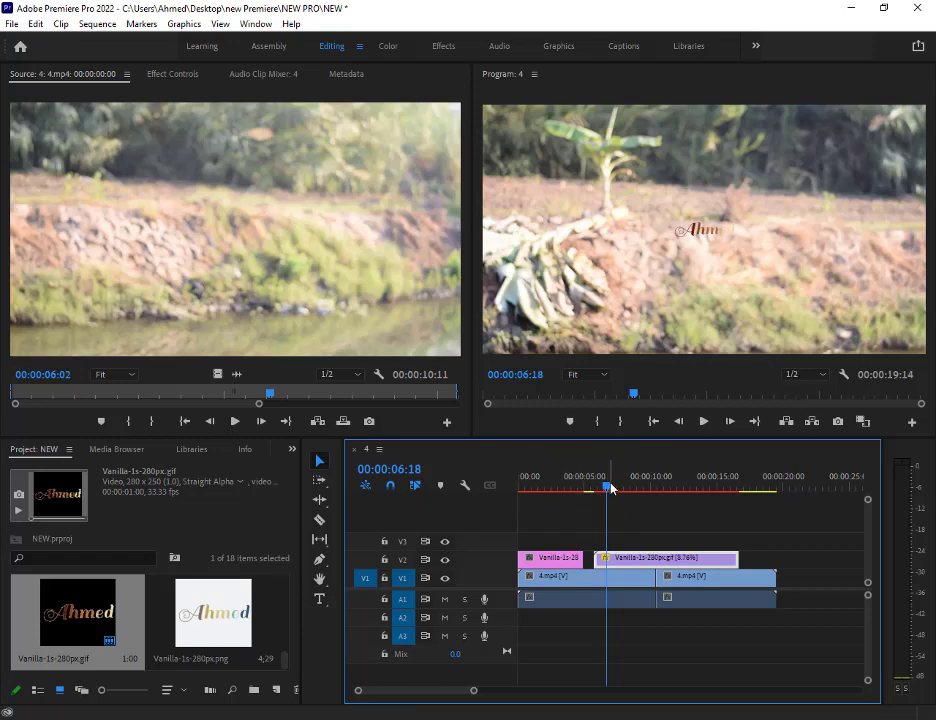
- Reposition the gif logo near the lower-right corner of the video frame, at about 1654, 841, and play back the sequence
left_click_drag(606, 490, 640, 486)
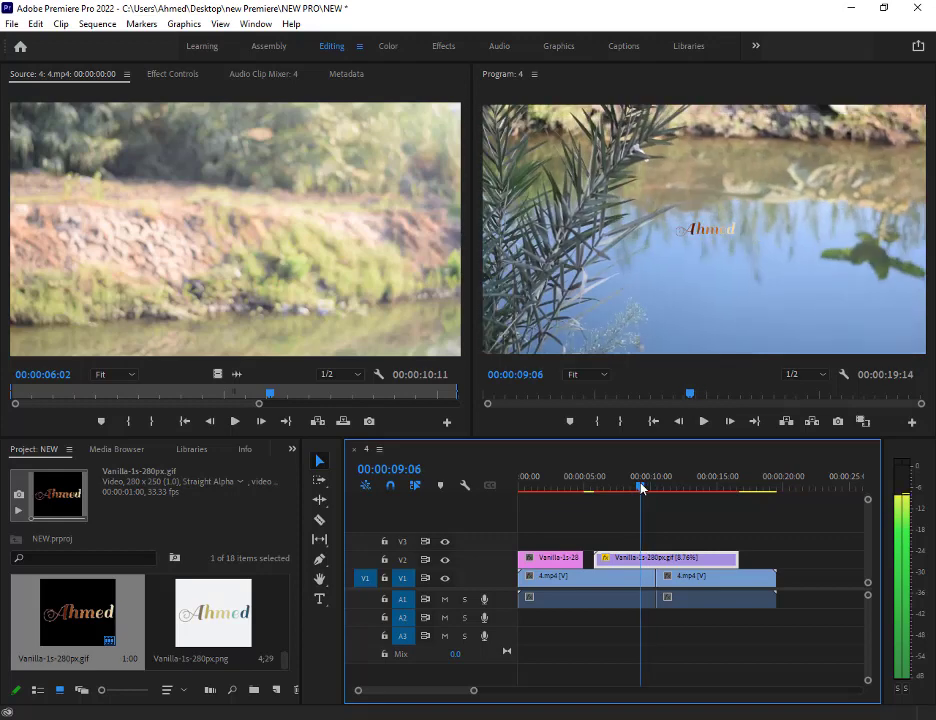
left_click(727, 237)
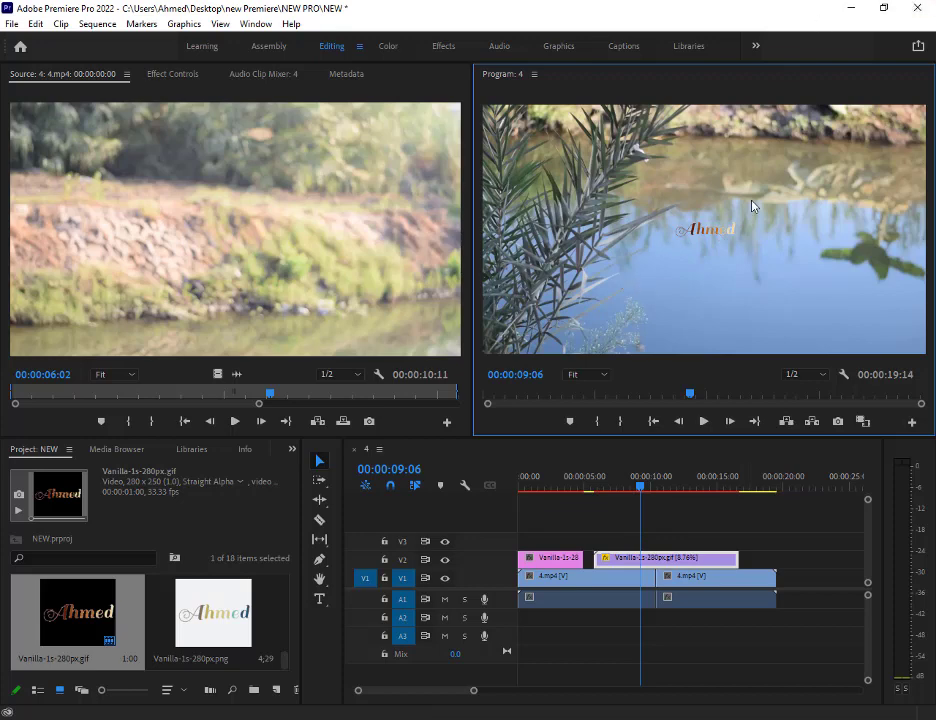
left_click(707, 238)
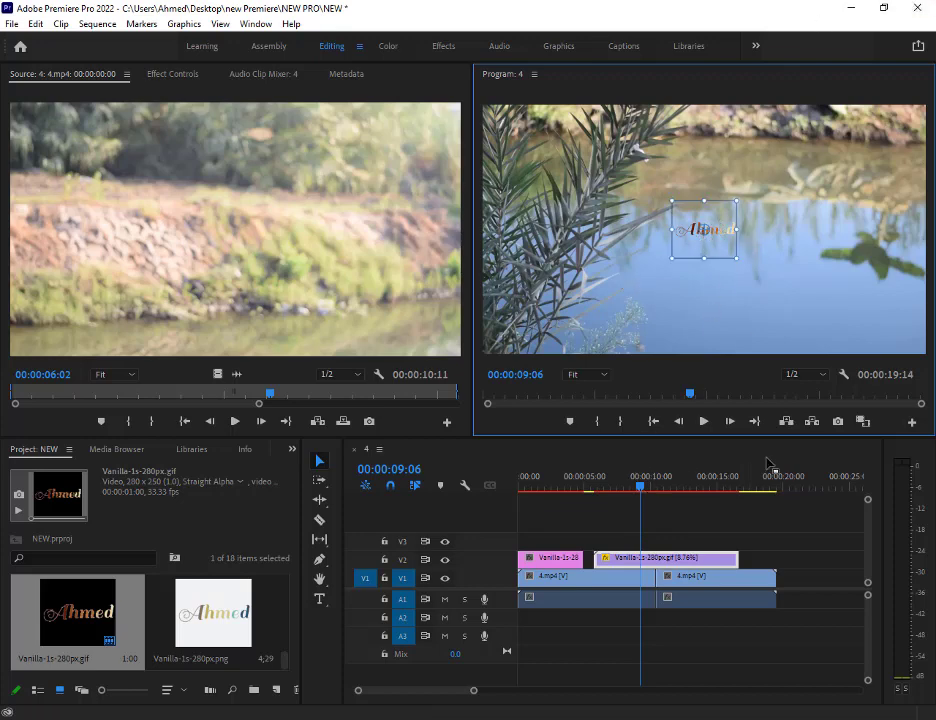
left_click_drag(732, 228, 913, 133)
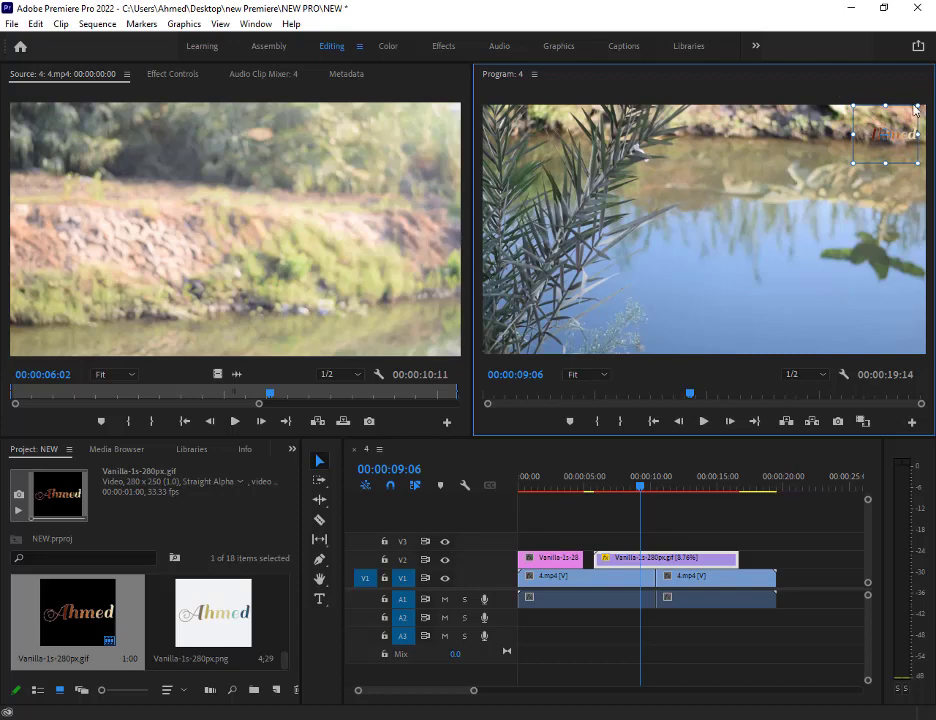
left_click_drag(854, 166, 836, 333)
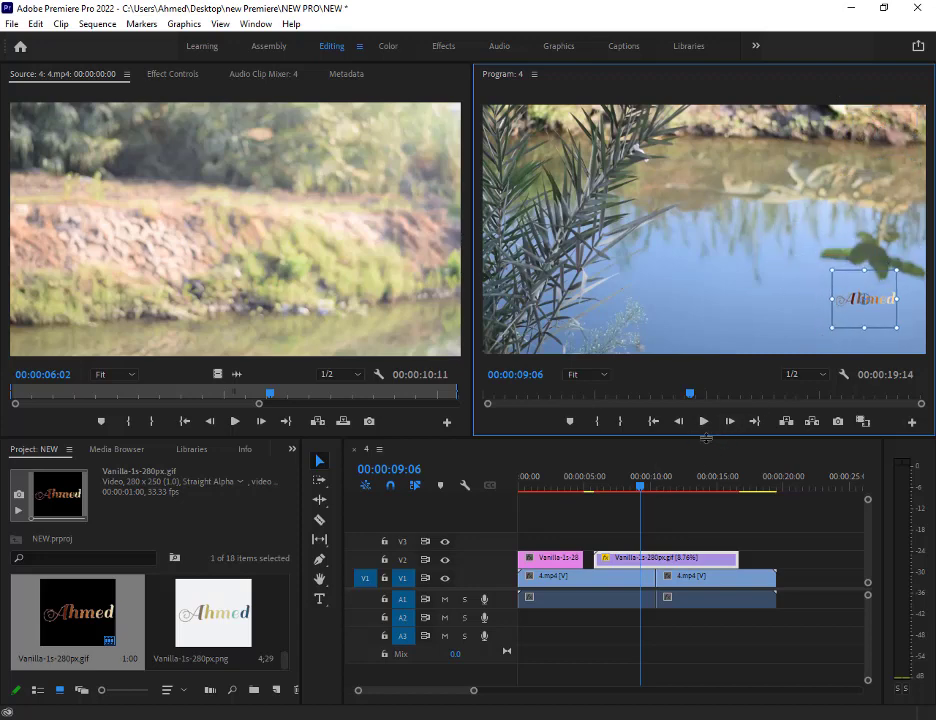
left_click(705, 425)
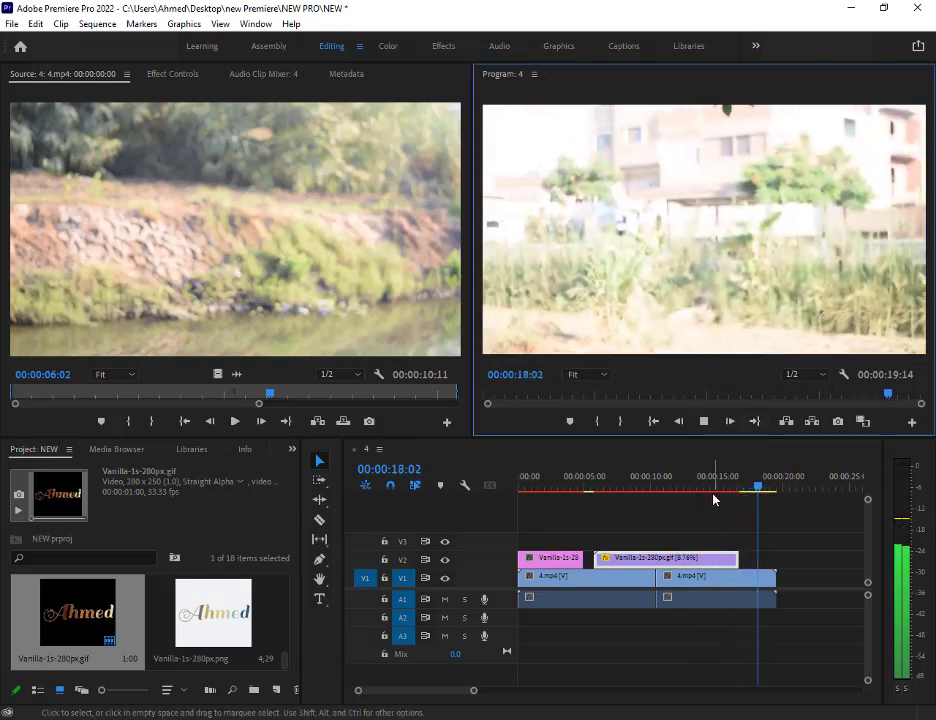
left_click(704, 421)
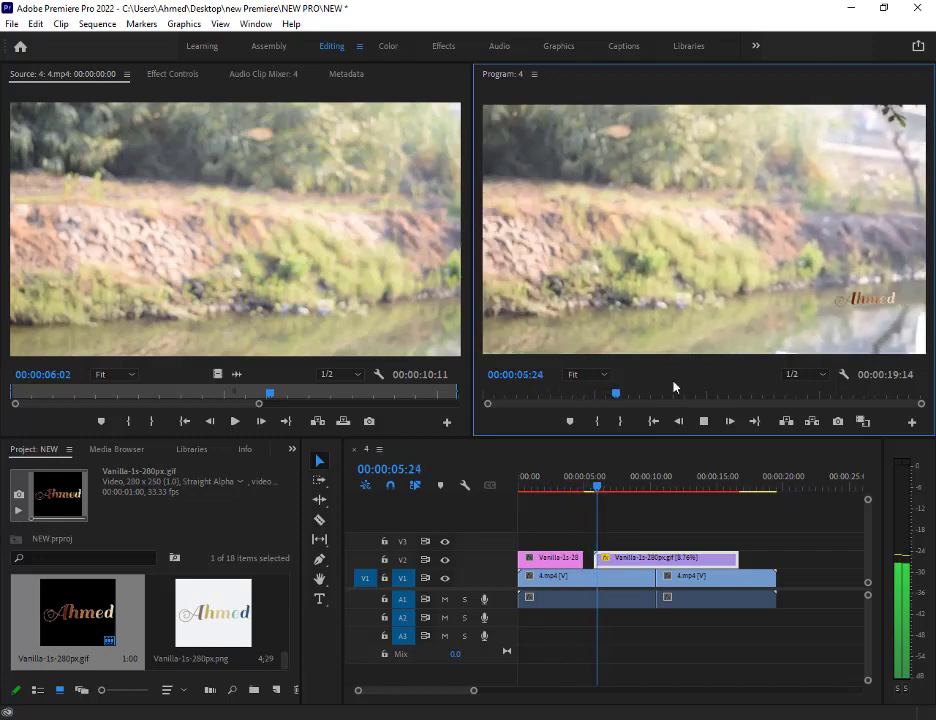
- Place Vanilla-1s-280px.png directly after the gif clip on V2 and play the sequence
left_click(213, 612)
left_click_drag(403, 601, 746, 574)
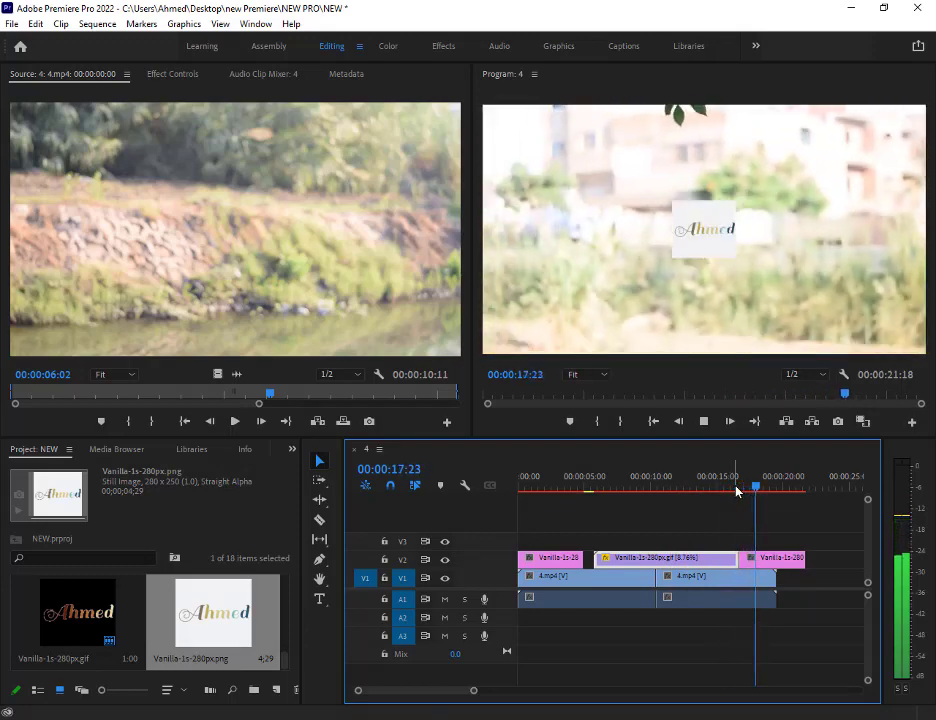
left_click(703, 421)
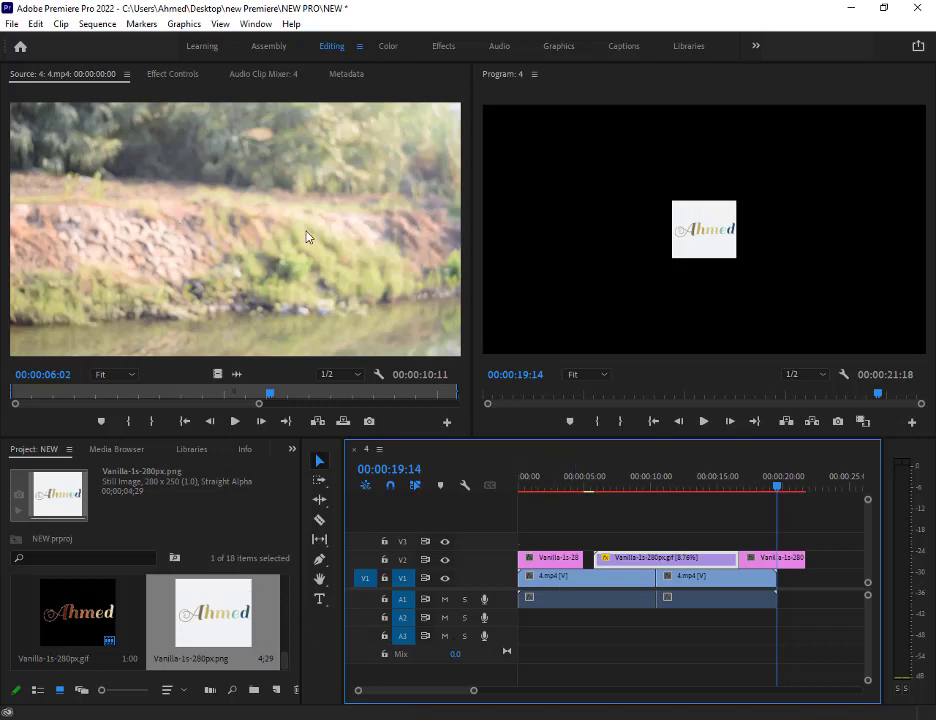
- Shift the gif and png clips on V2 earlier to sit flush after the jpg, and show the second 4.mp4 clip's effect controls
left_click(172, 74)
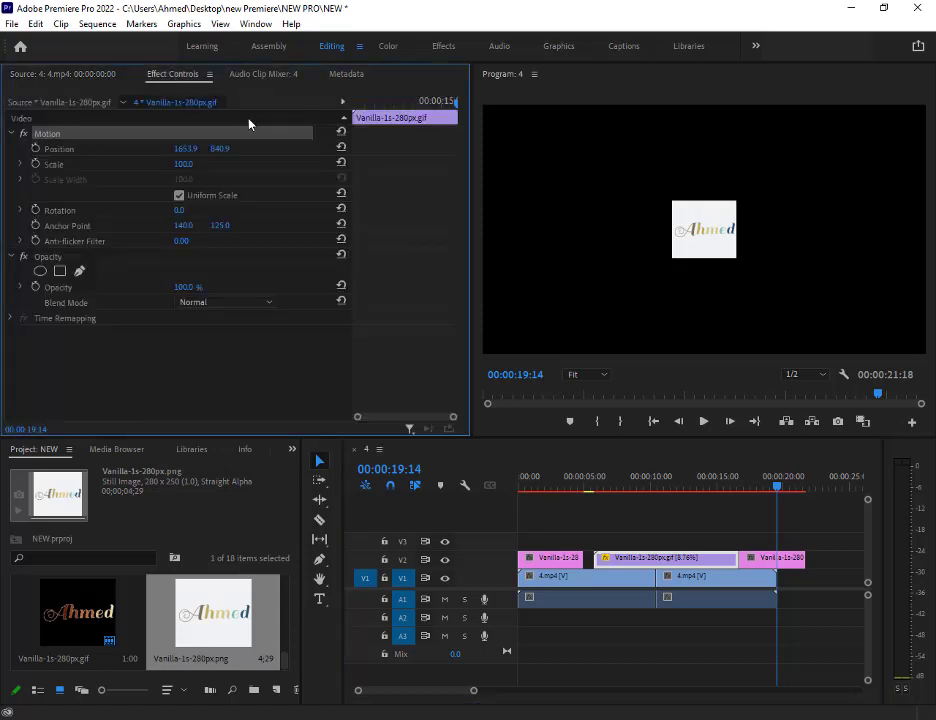
left_click_drag(648, 560, 643, 562)
left_click_drag(800, 560, 781, 570)
left_click(676, 588)
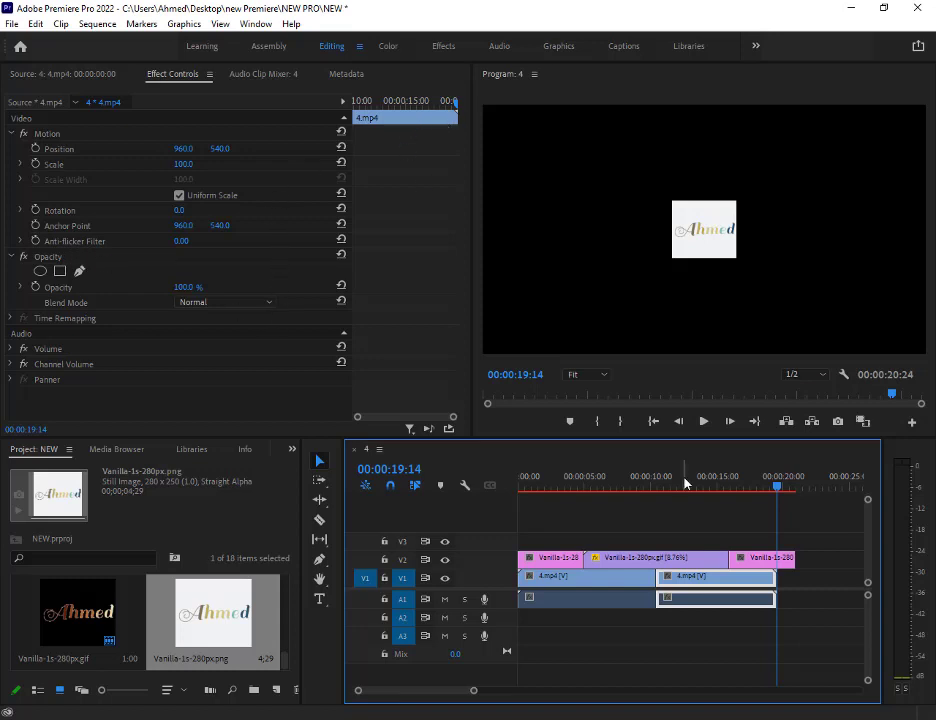
left_click(669, 529)
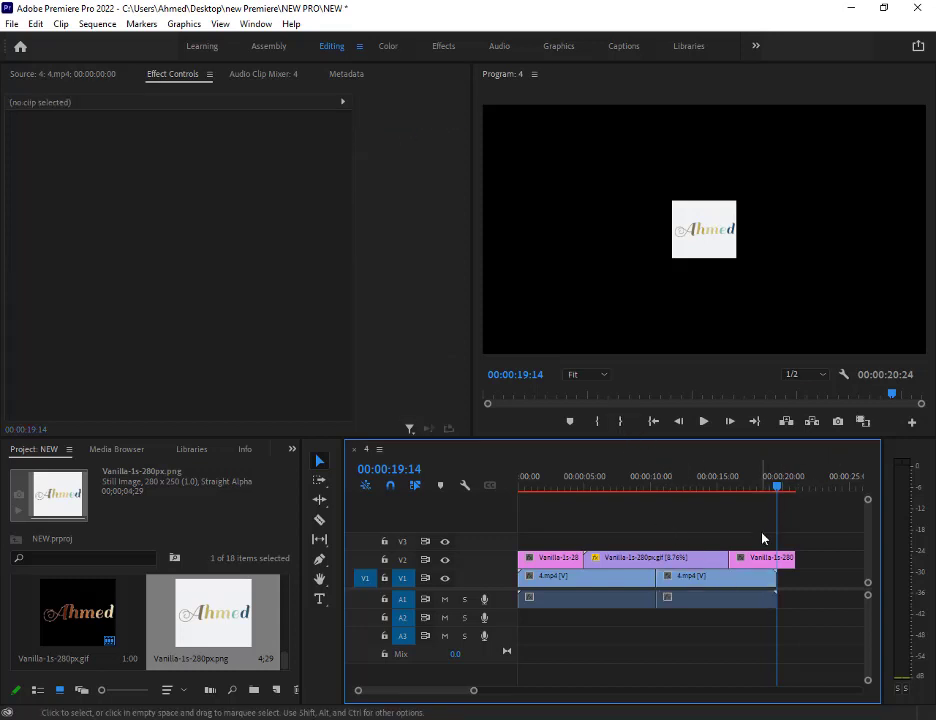
left_click(752, 580)
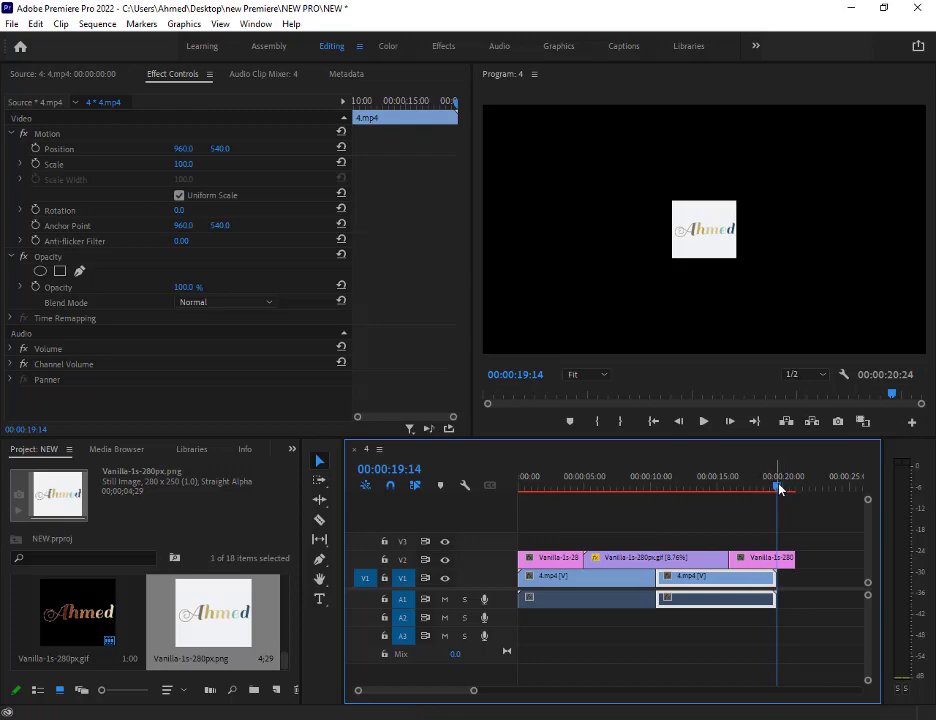
left_click_drag(777, 487, 684, 488)
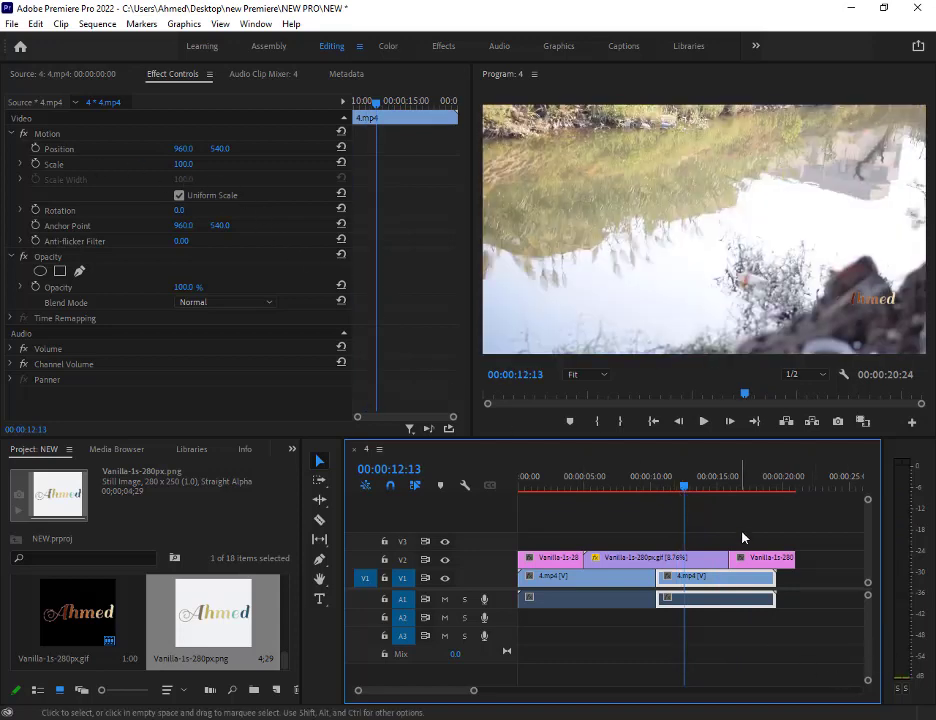
left_click(34, 149)
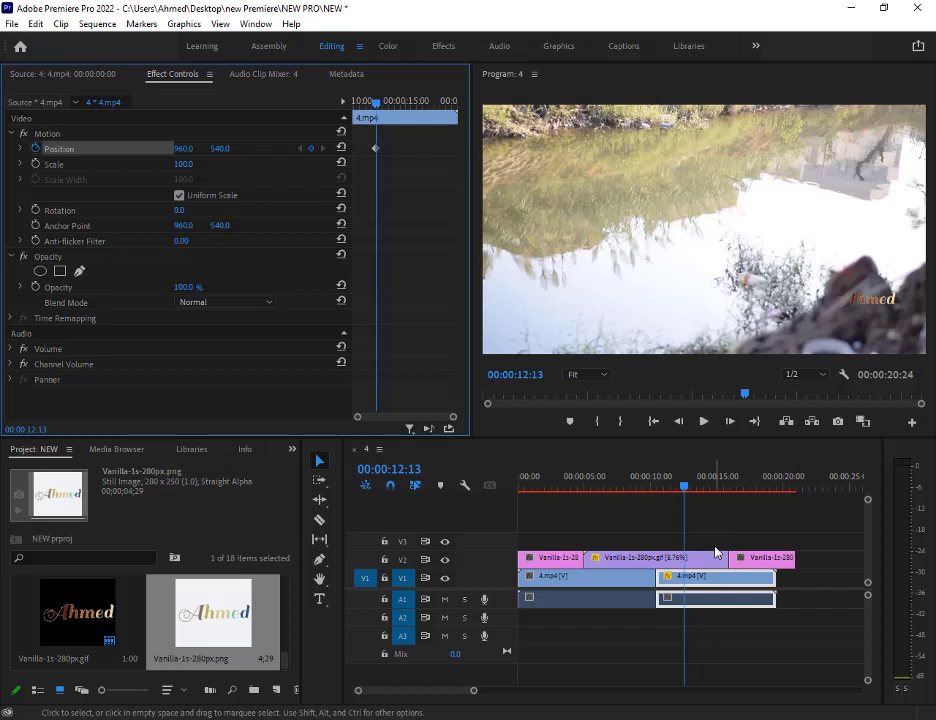
key("ctrl+z")
left_click_drag(681, 490, 592, 493)
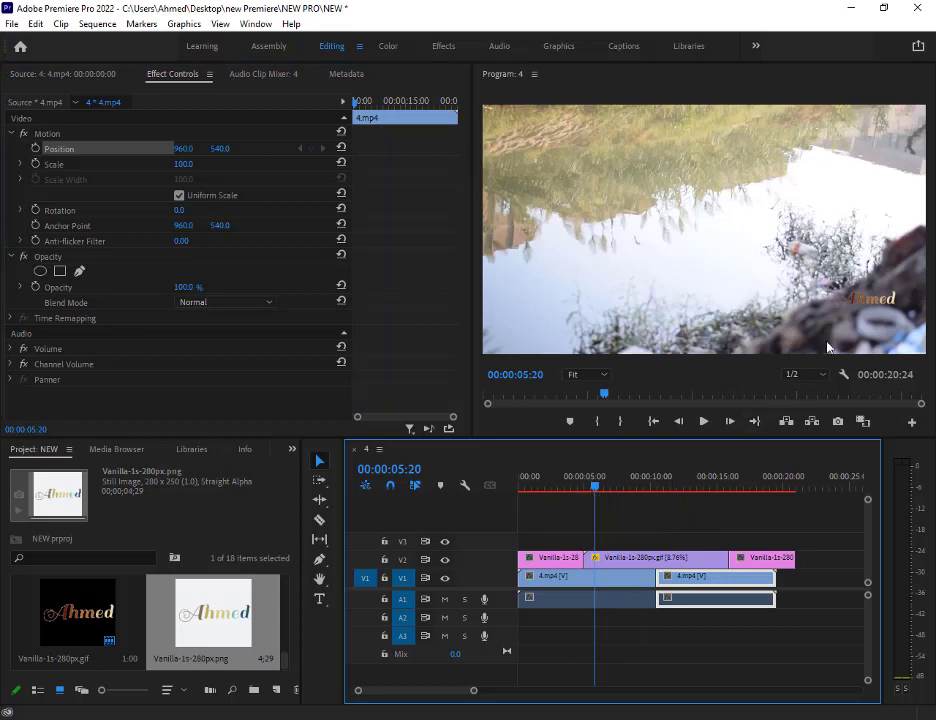
left_click(35, 149)
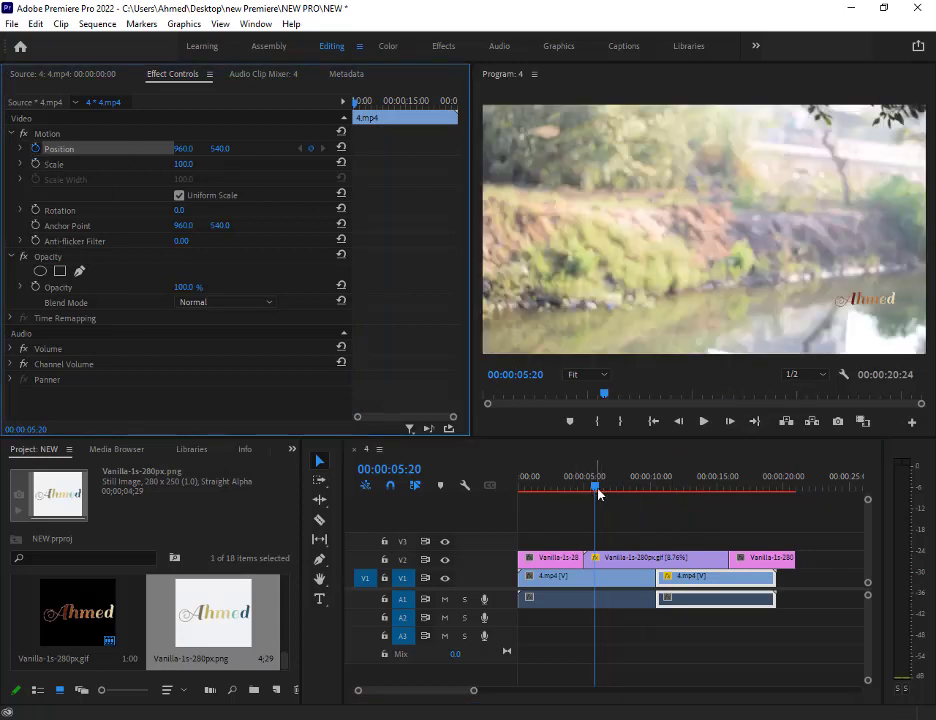
left_click_drag(598, 493, 683, 509)
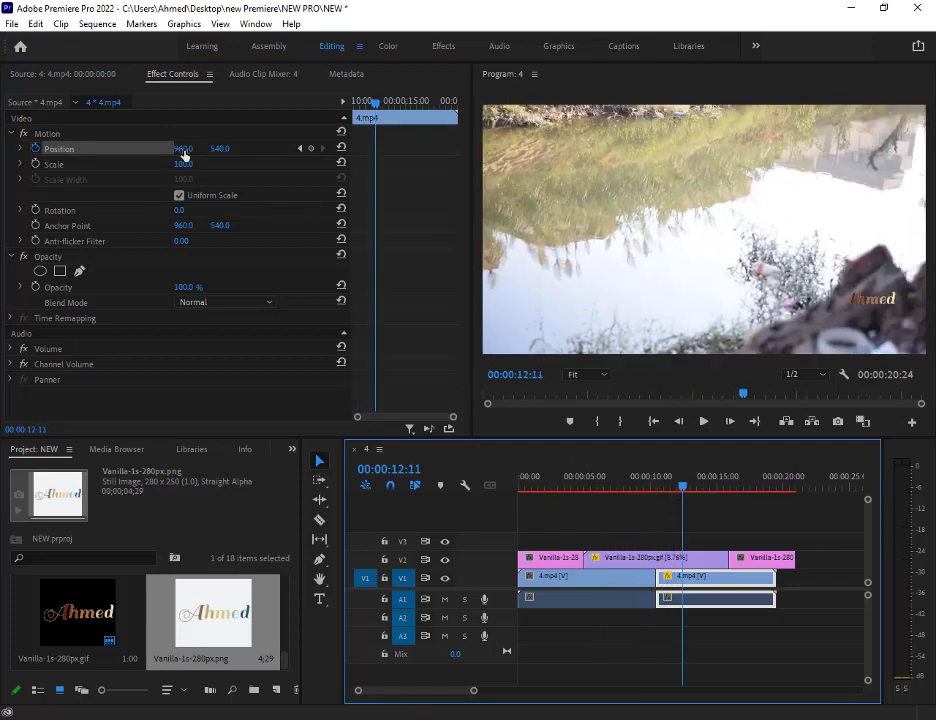
left_click_drag(184, 153, 177, 153)
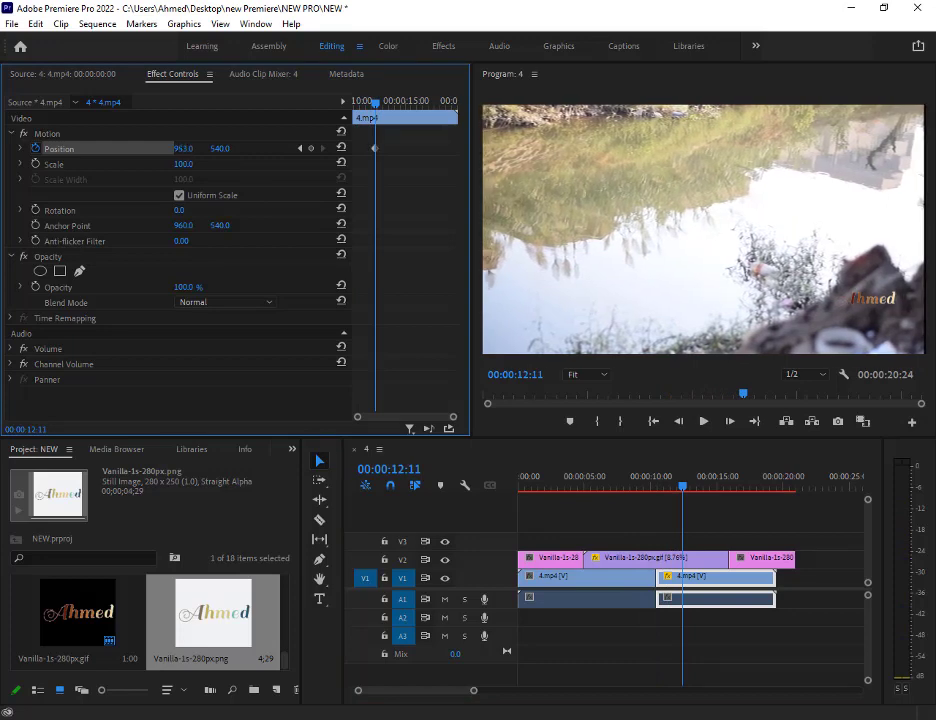
key("ctrl+z")
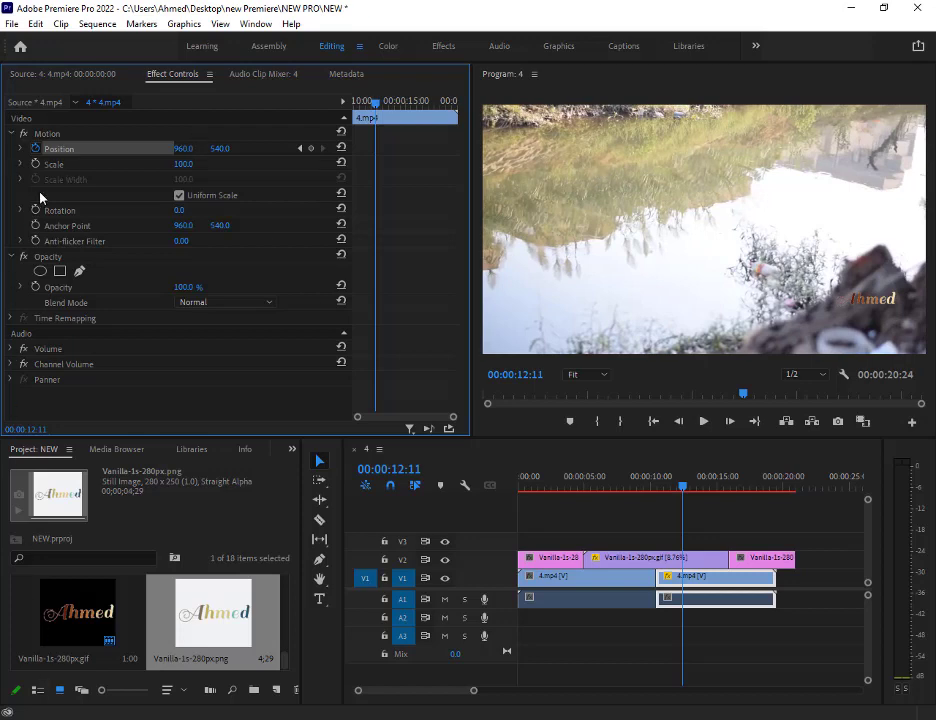
left_click(35, 148)
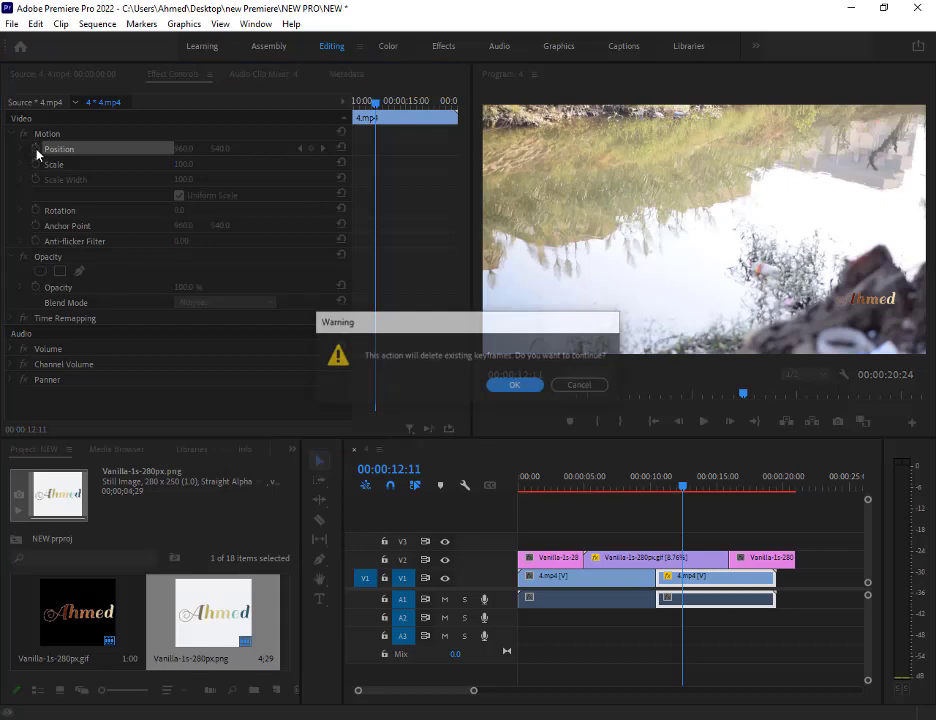
left_click(654, 562)
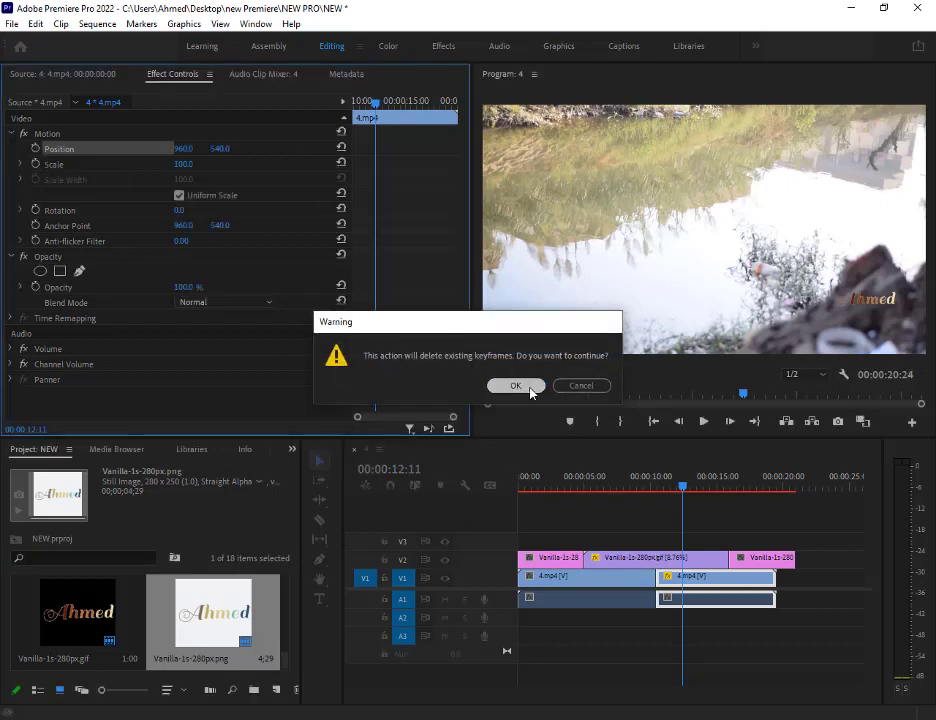
left_click(530, 386)
- Animate the V2 gif clip's position with keyframes at 00:00:06:07 and 00:00:13:10, ending at 1330.9, 336.9, and play it back
left_click(650, 558)
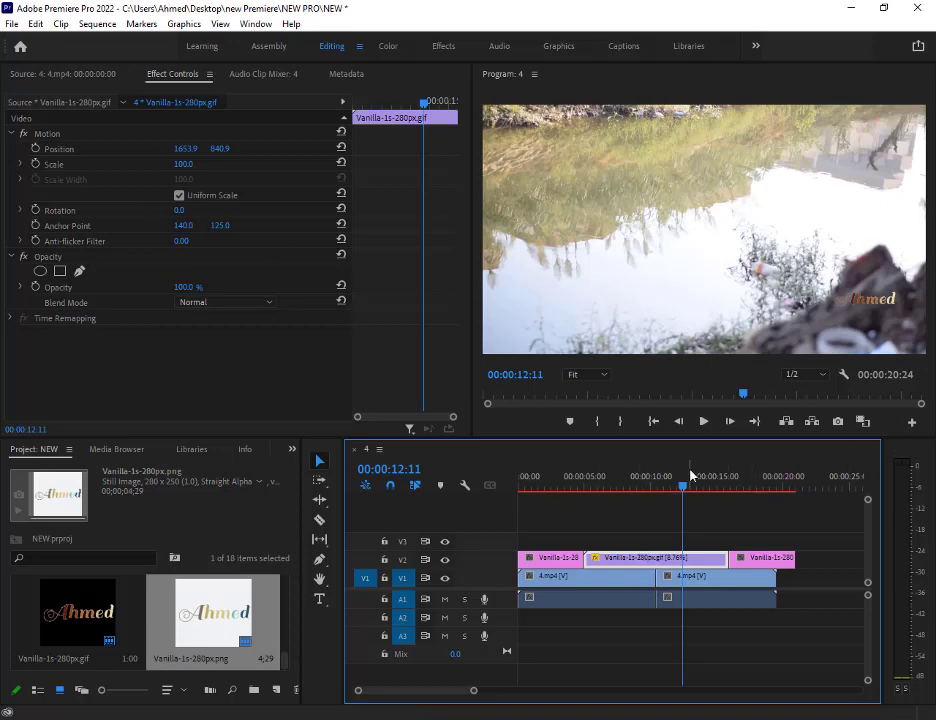
left_click_drag(682, 488, 600, 495)
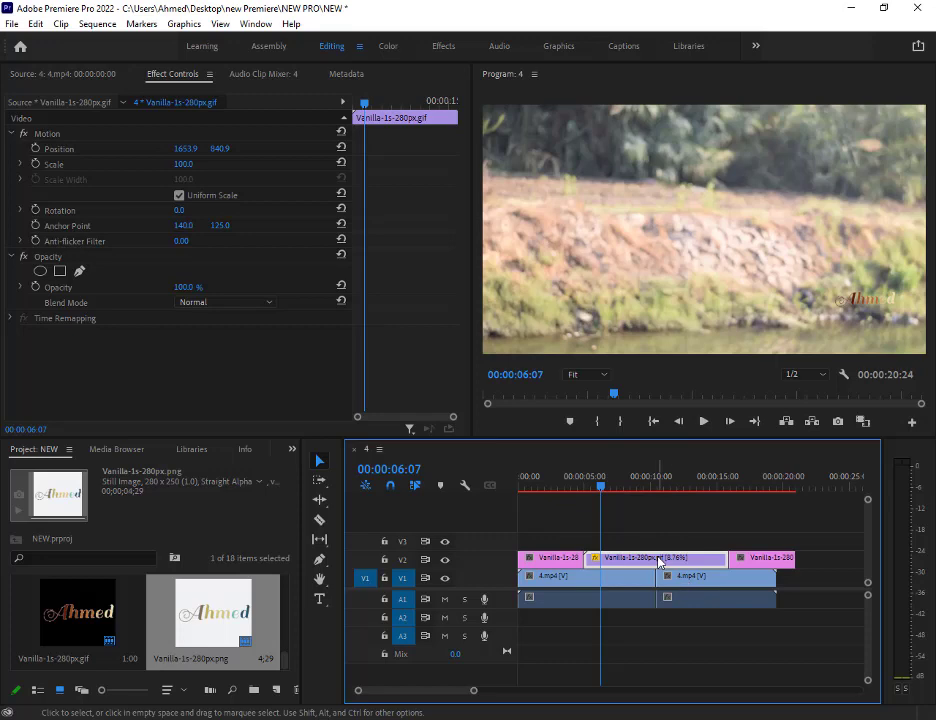
left_click(35, 149)
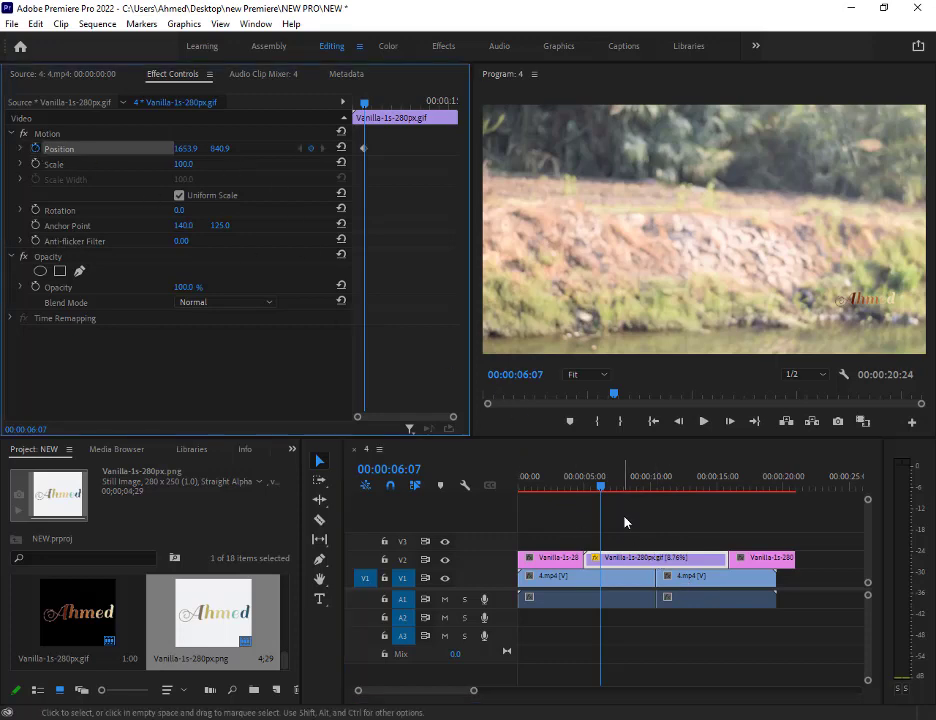
left_click_drag(602, 489, 696, 492)
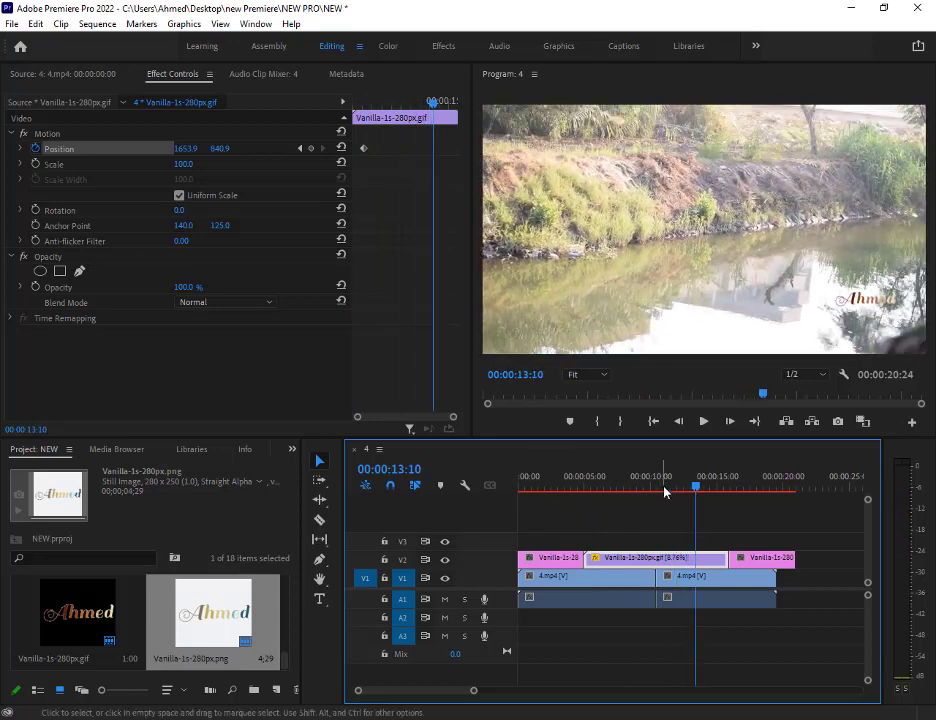
left_click(186, 152)
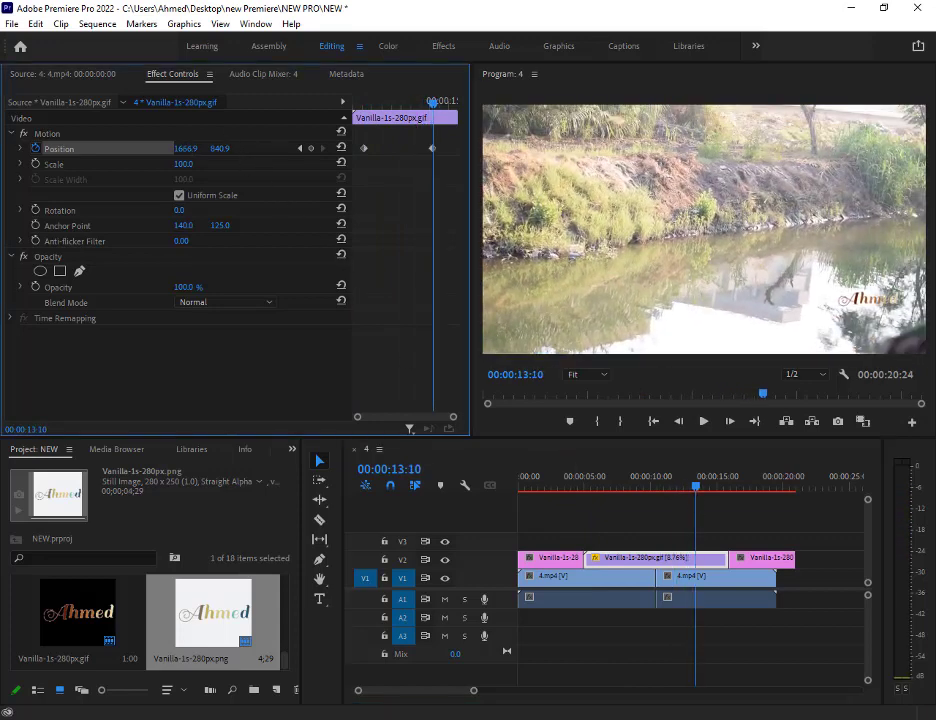
left_click_drag(186, 148, 120, 148)
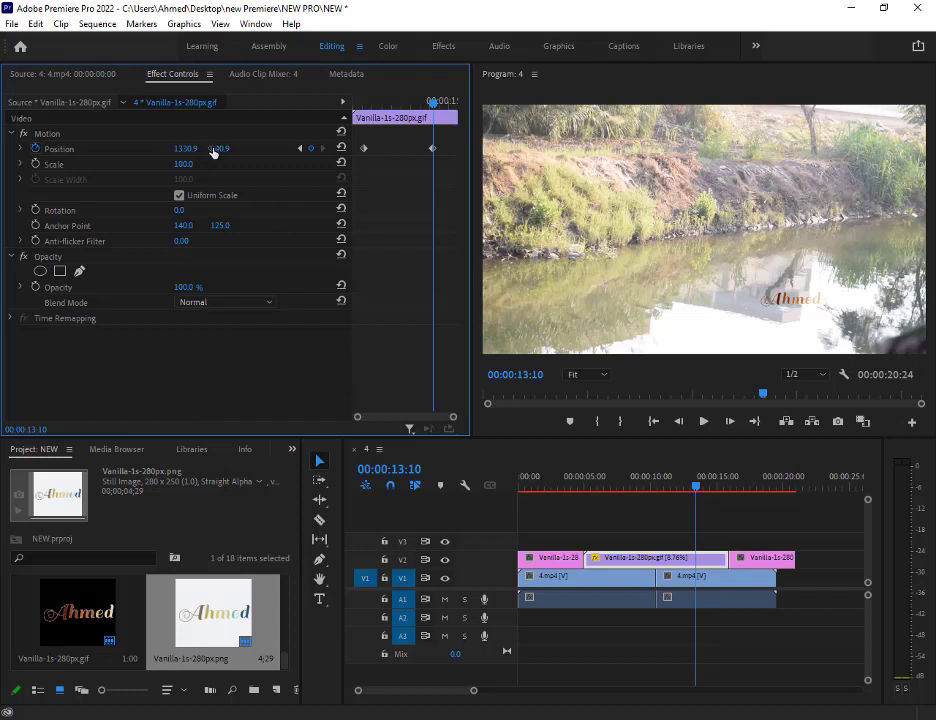
left_click_drag(219, 148, 159, 148)
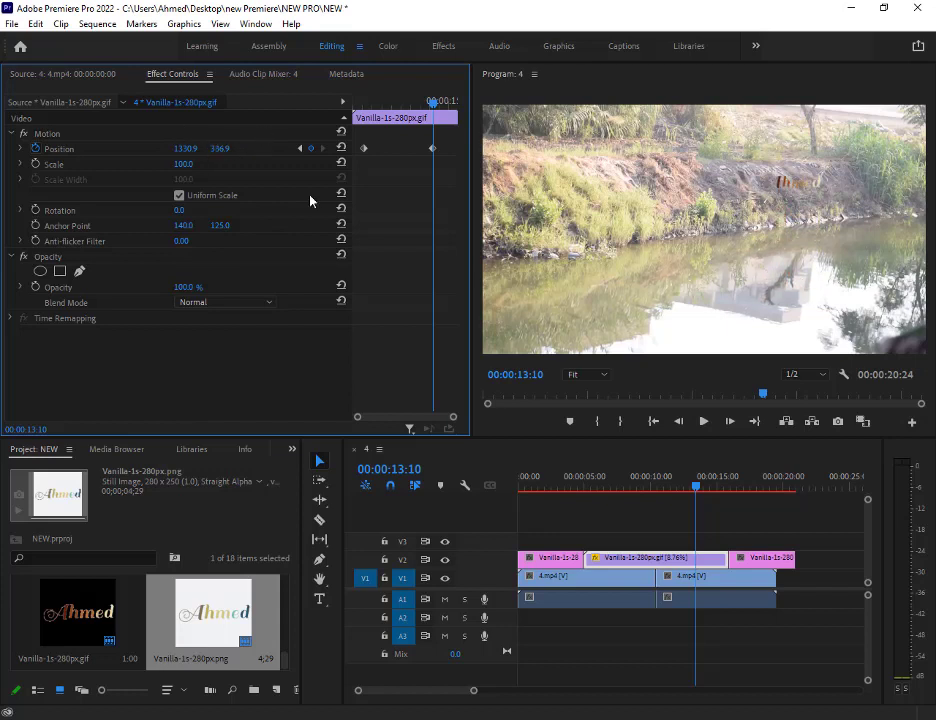
left_click_drag(697, 488, 593, 495)
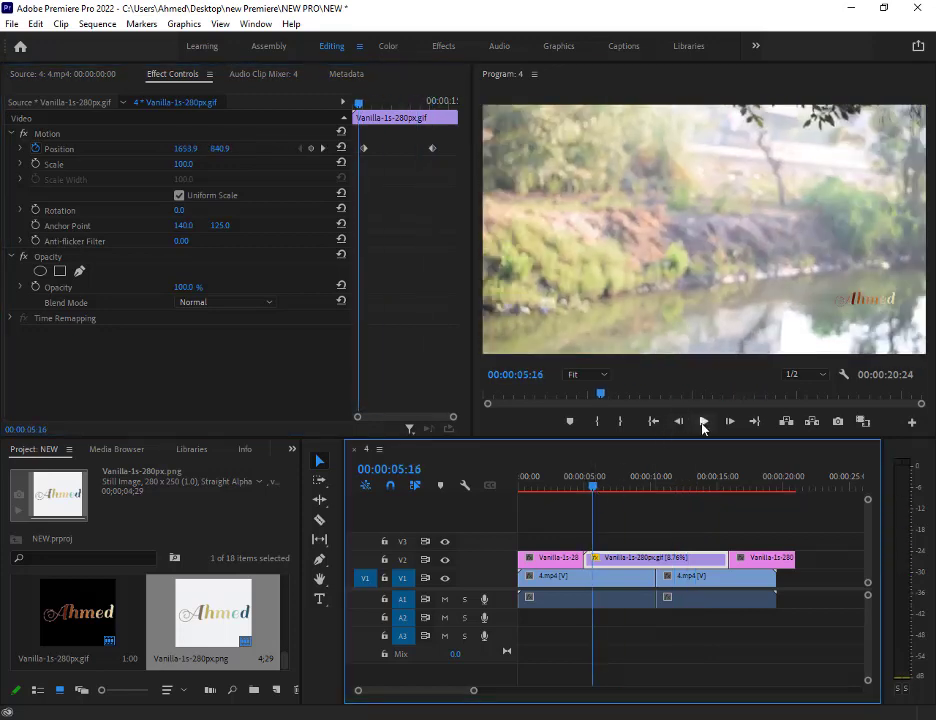
left_click(703, 421)
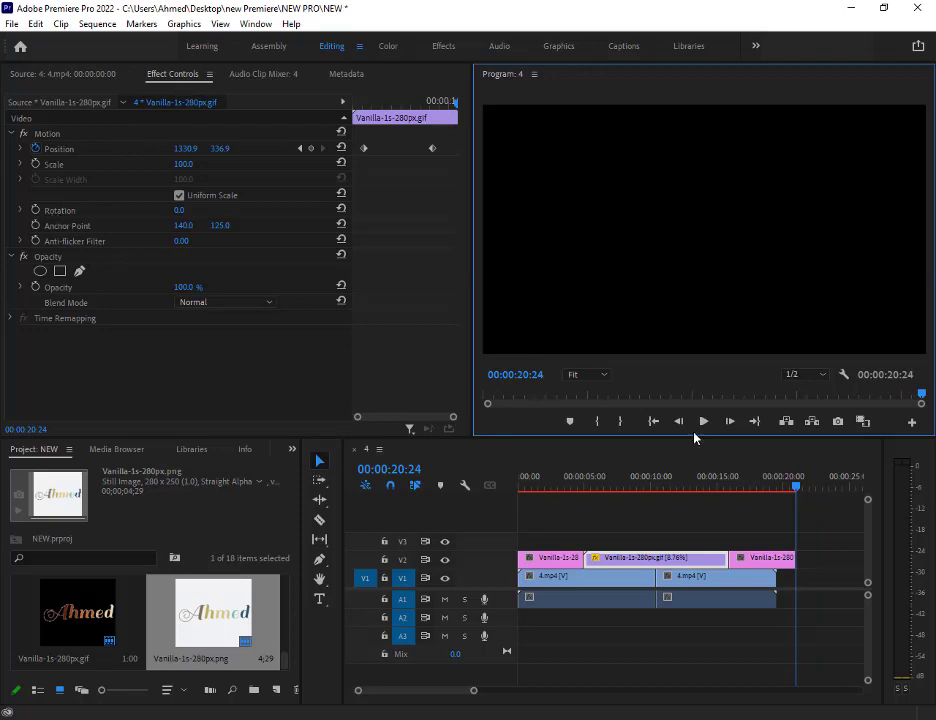
- Add rotation keyframes to the gif clip, 0 degrees at 00:00:06:17 and 360 degrees at 00:00:13:18
left_click_drag(794, 485, 607, 509)
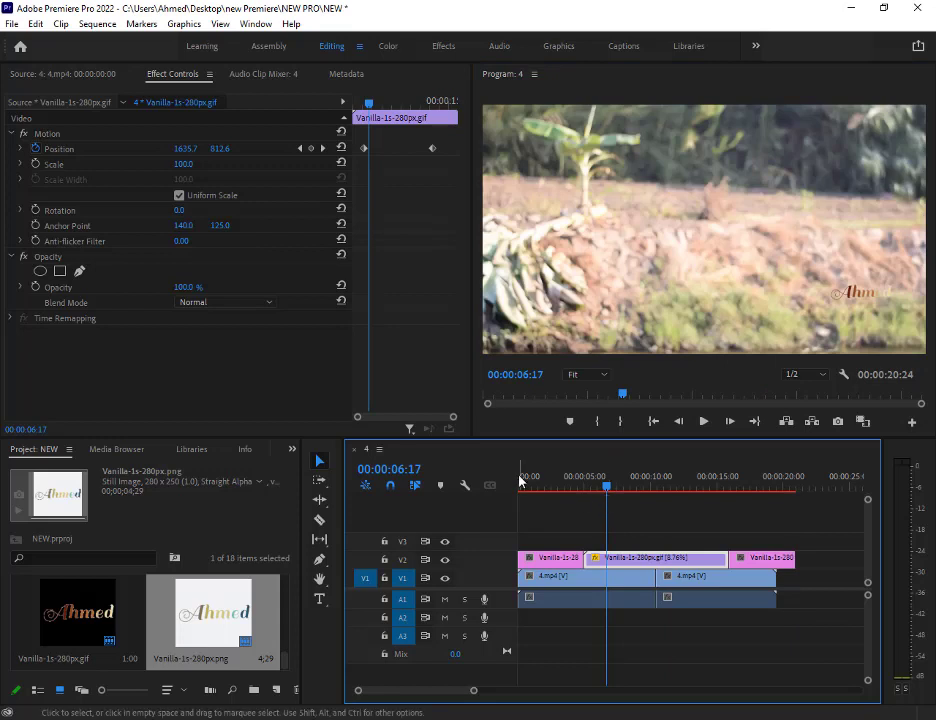
left_click(37, 211)
left_click(181, 211)
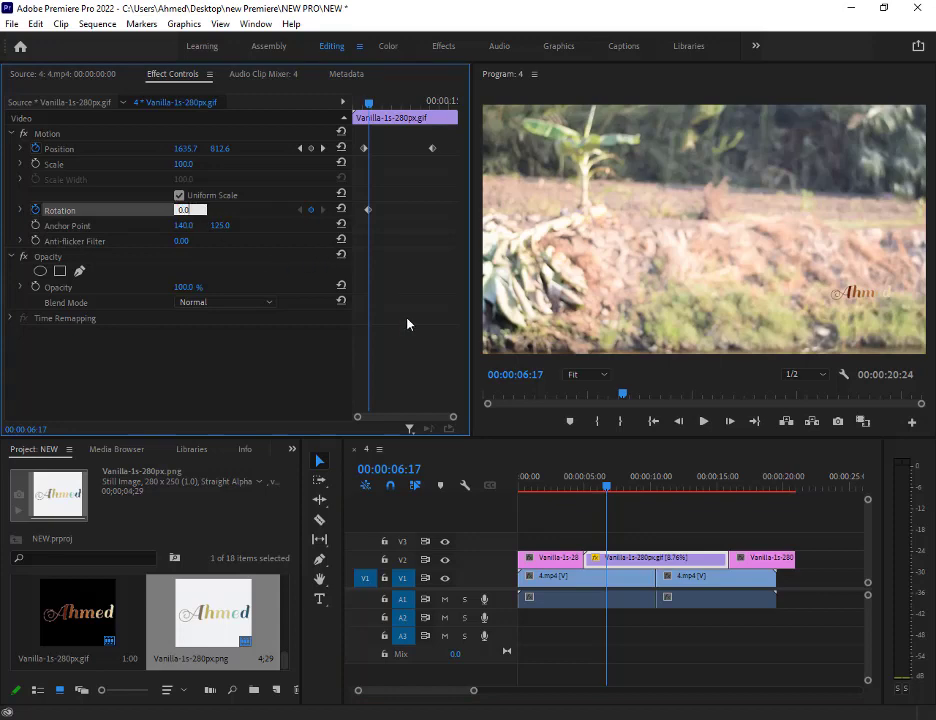
left_click_drag(608, 490, 691, 493)
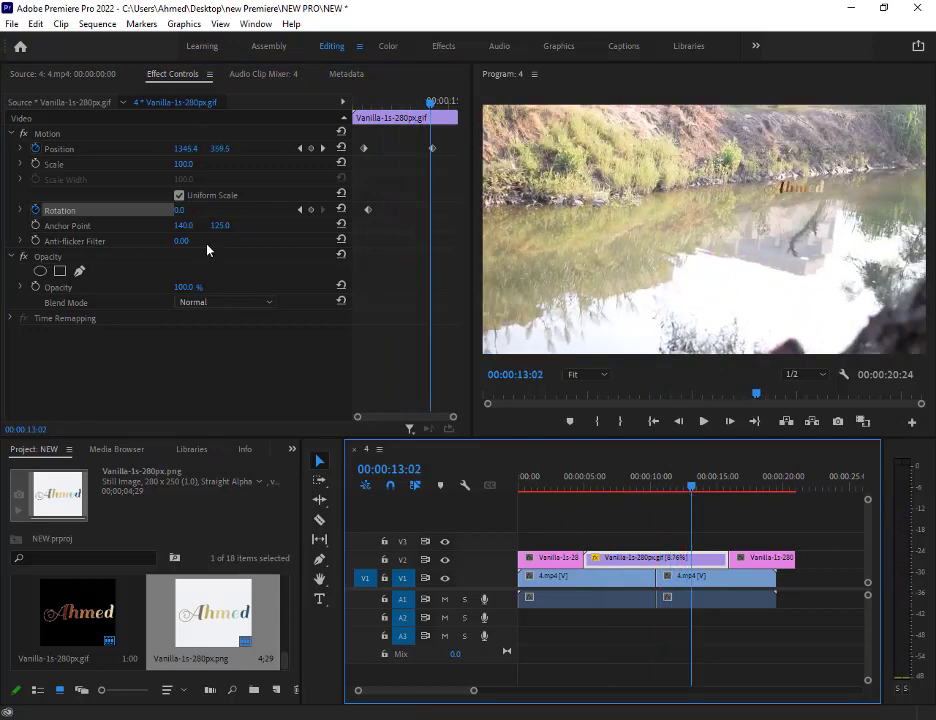
left_click(298, 211)
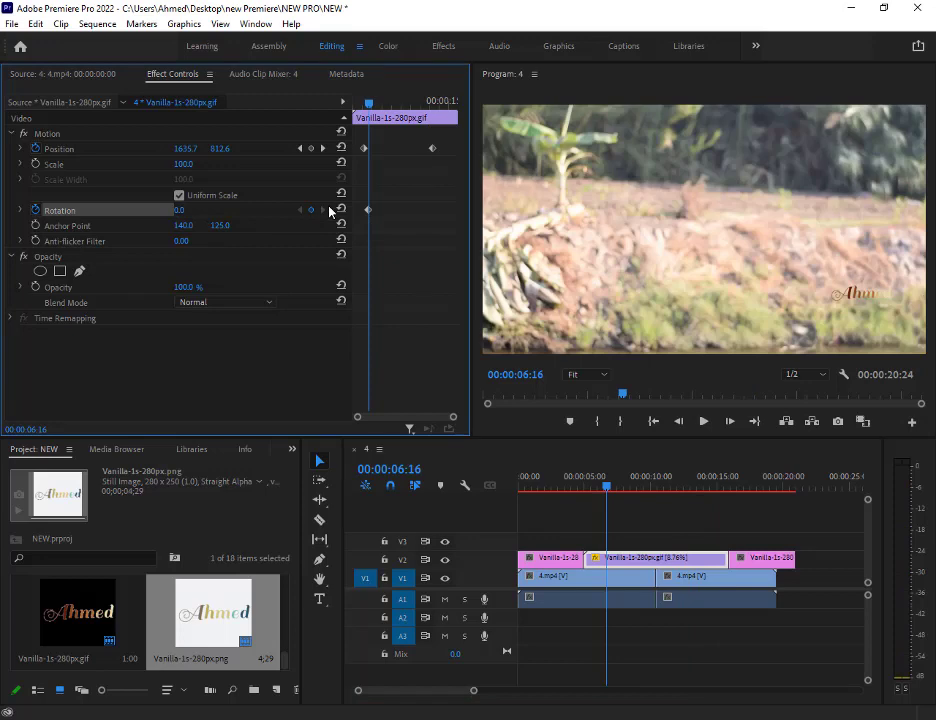
left_click(606, 491)
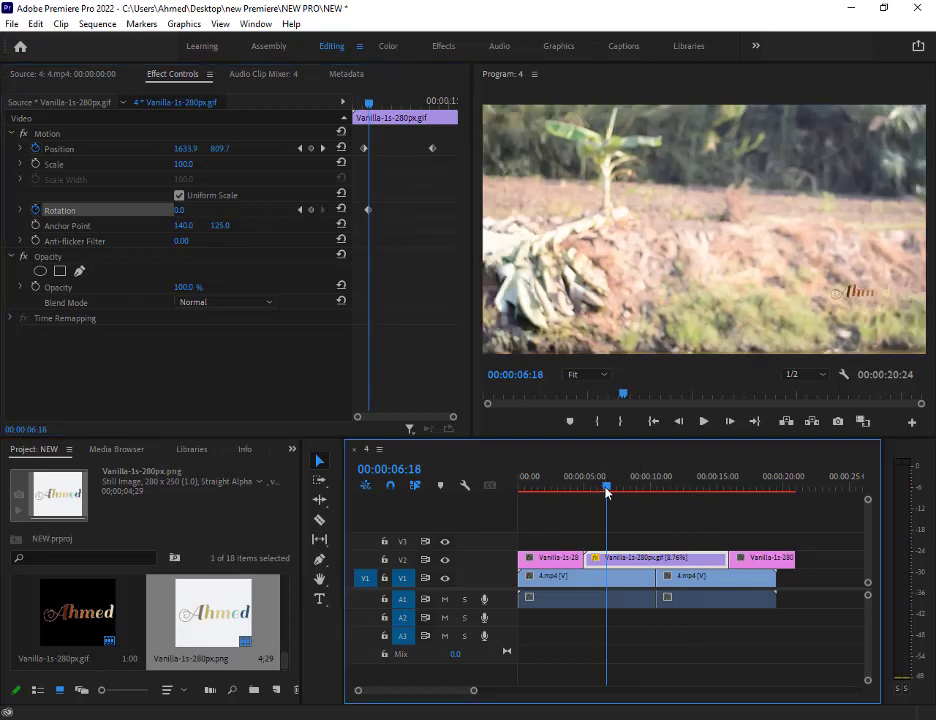
left_click_drag(685, 487, 699, 487)
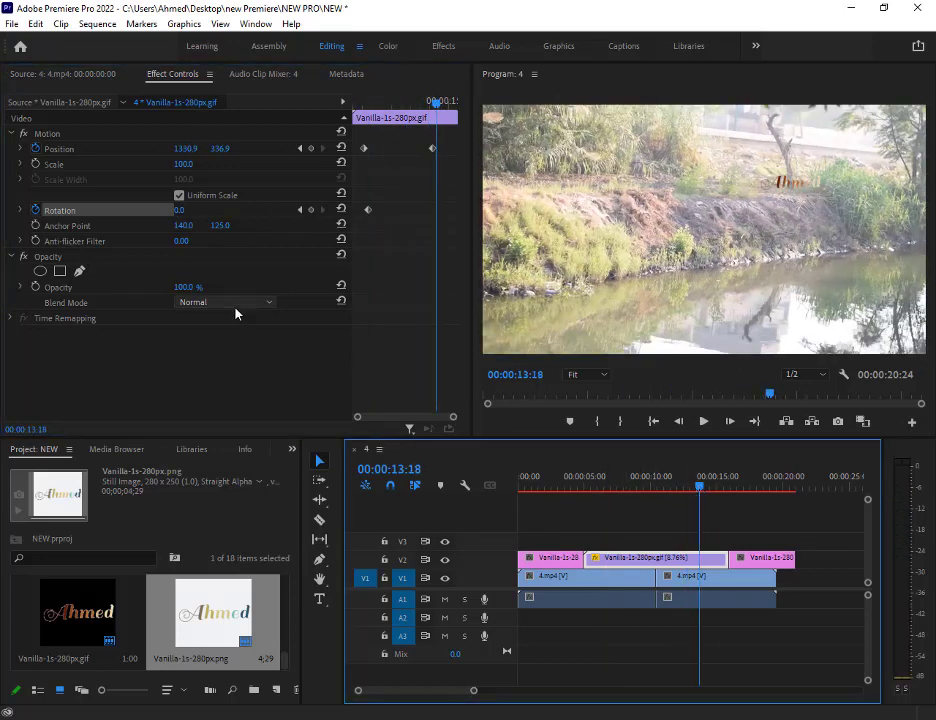
left_click(181, 210)
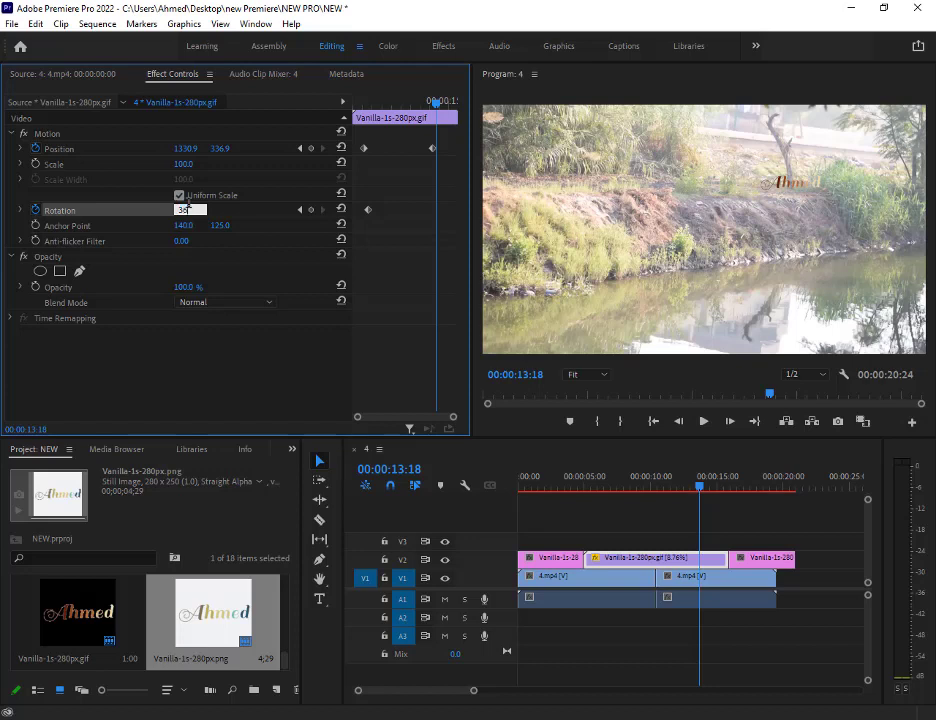
type("360")
left_click(395, 469)
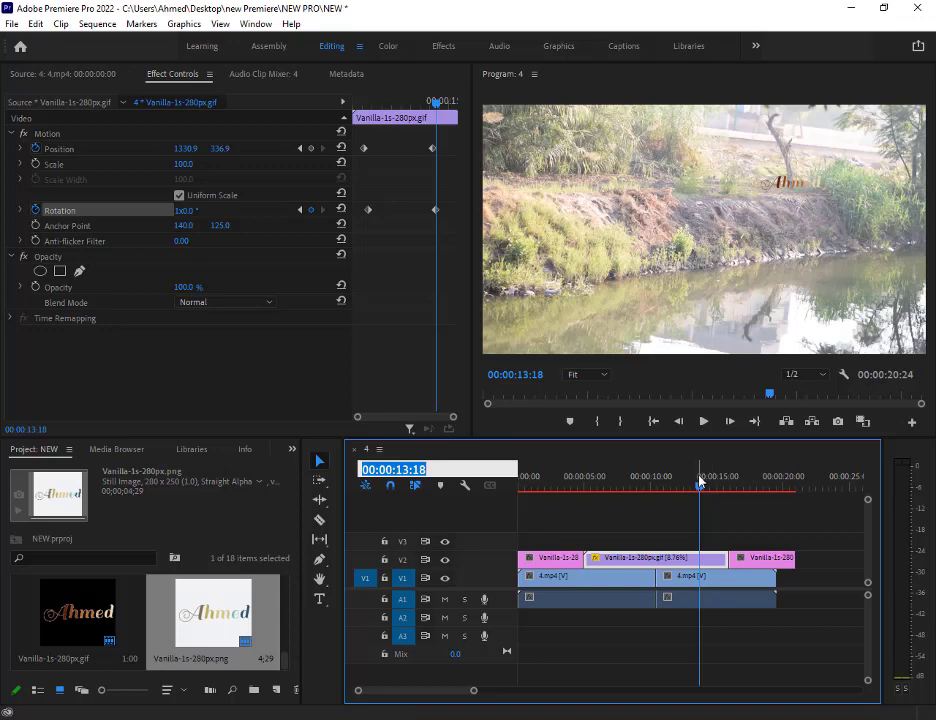
- Play the sequence from about 00:00:06:13 to review the gif's rotation, and show the gif clip's effect controls again
left_click_drag(699, 487, 605, 497)
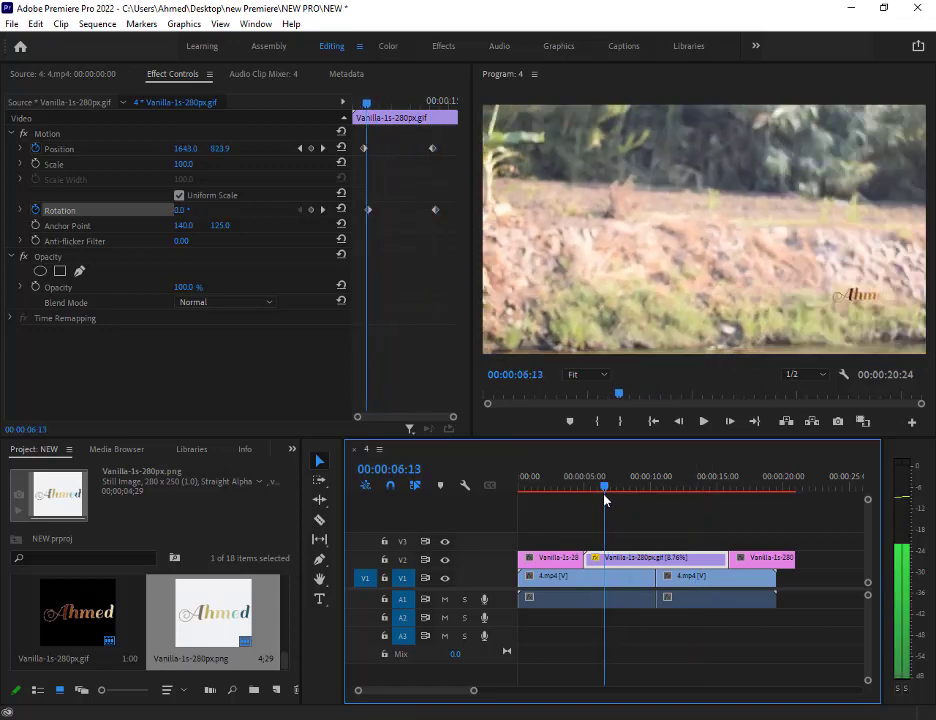
left_click(702, 422)
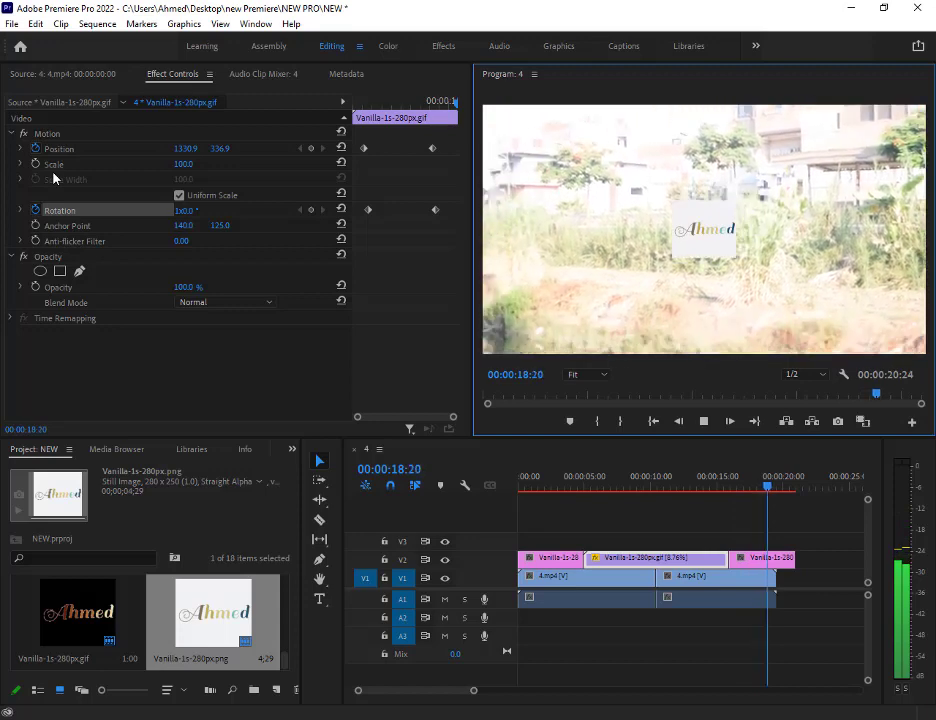
left_click(538, 558)
left_click(700, 547)
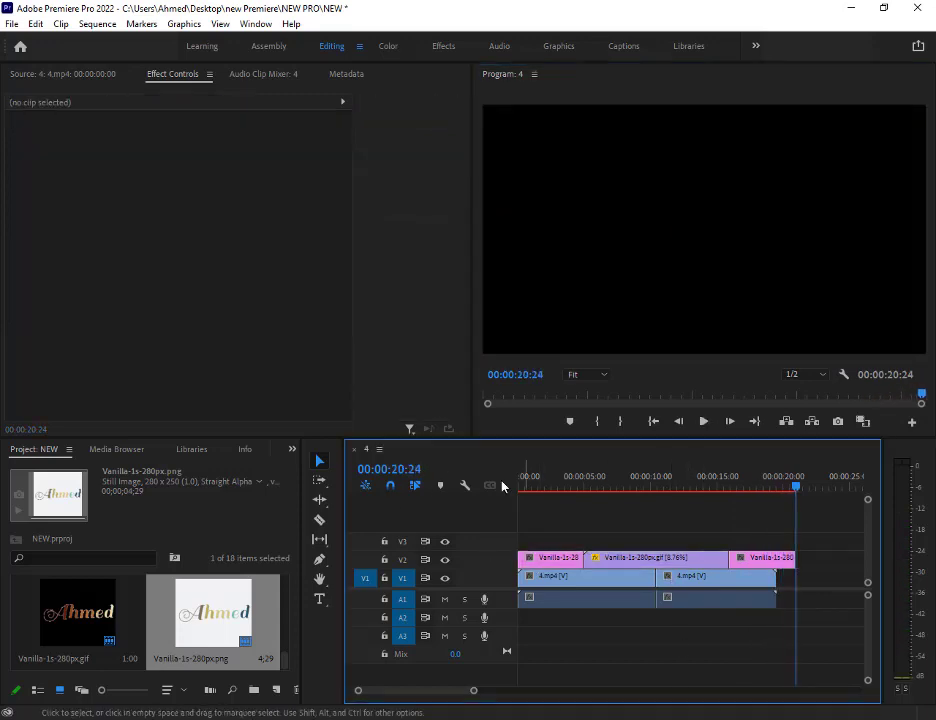
left_click(645, 561)
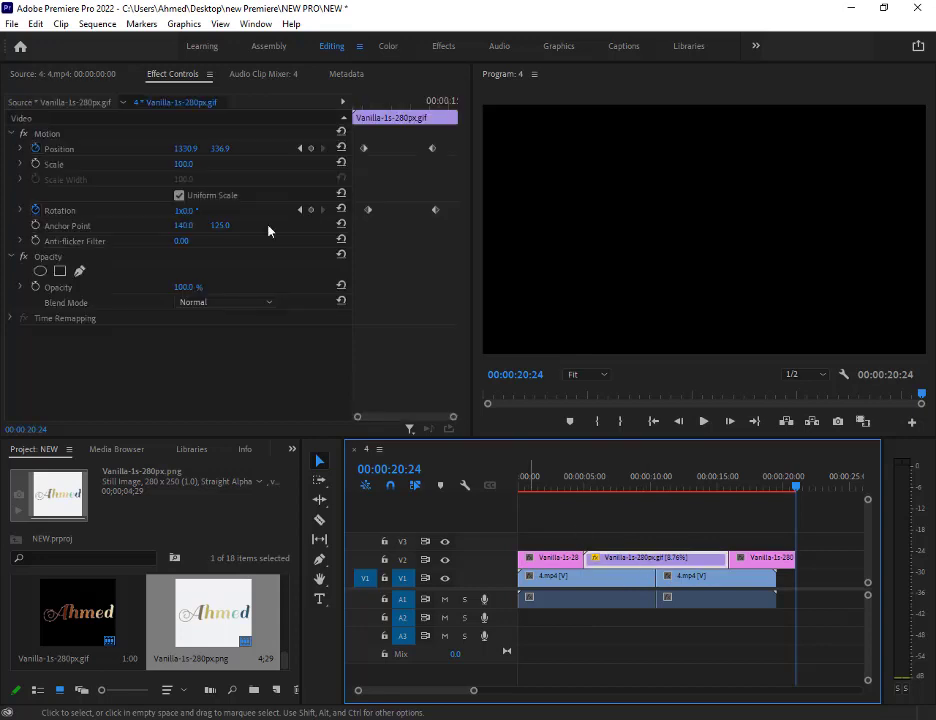